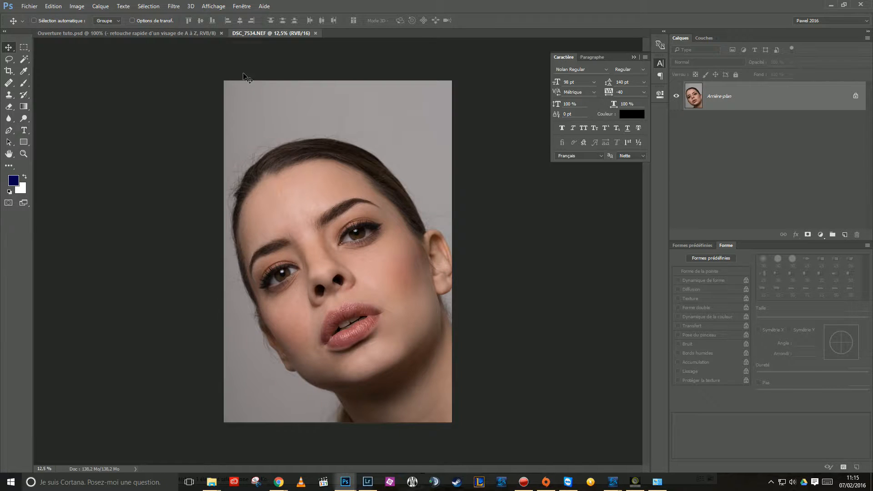
Close the Ouverture tuto.psd document, leaving the portrait DSC_7534.NEF open.
left_click(222, 33)
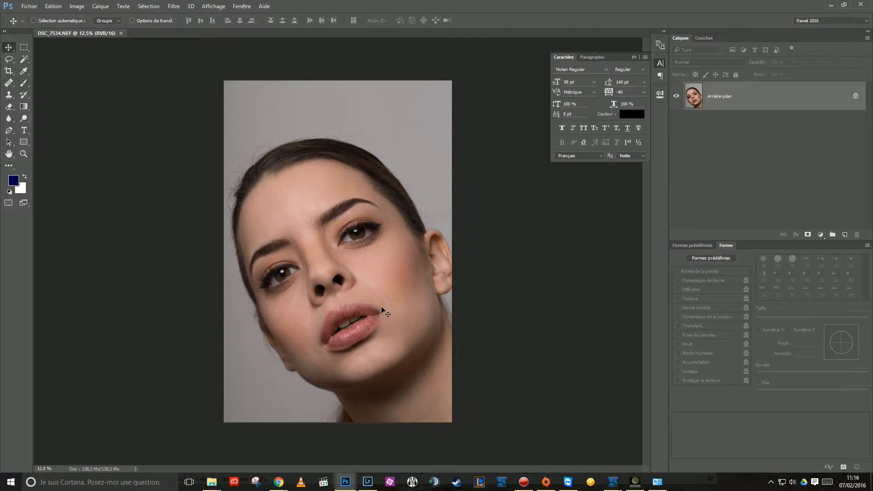
Examine the portrait's skin texture around the nose, brows and eyes at up to 100 % magnification.
scroll(382, 317, "up", 1)
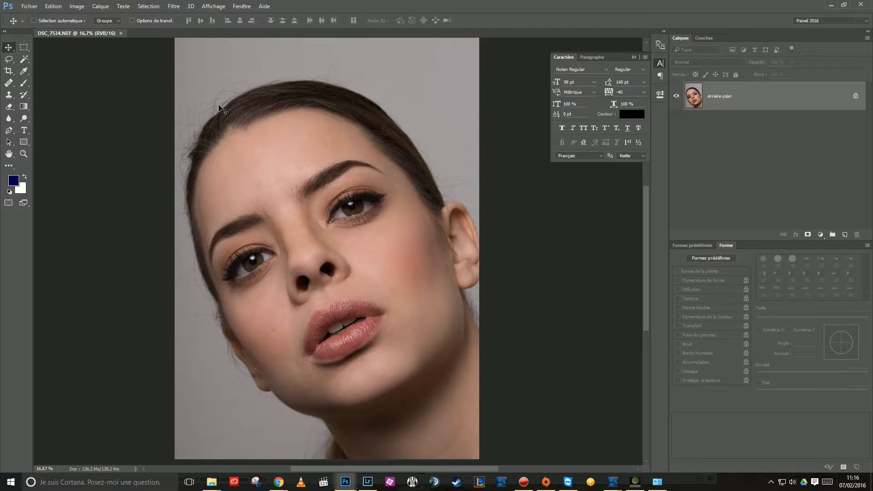
left_click(331, 223, "ctrl")
left_click(333, 229, "ctrl")
left_click(333, 229, "ctrl")
left_click(332, 229, "ctrl")
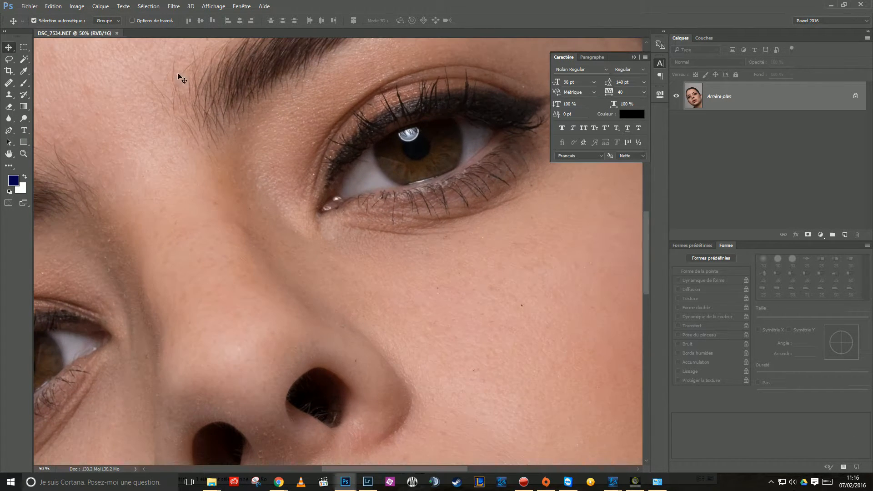
left_click(168, 120, "ctrl")
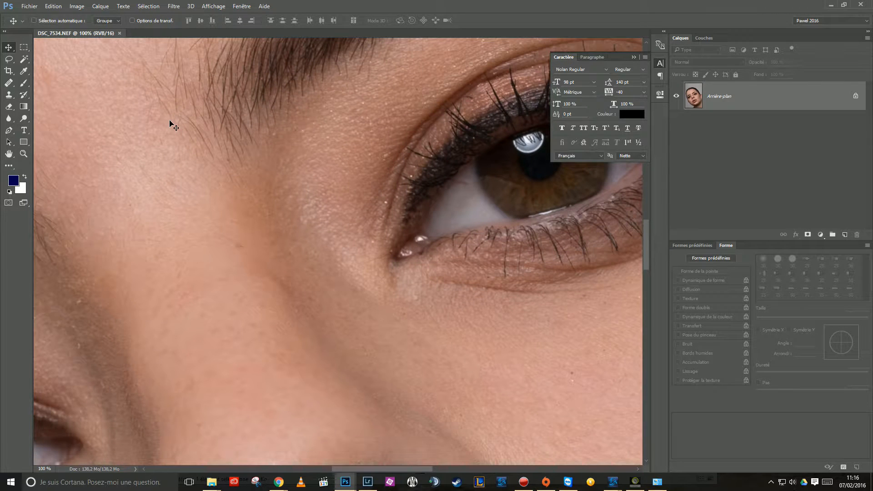
left_click(282, 243, "ctrl+alt")
left_click(283, 246, "ctrl+alt")
left_click(283, 247, "ctrl+alt")
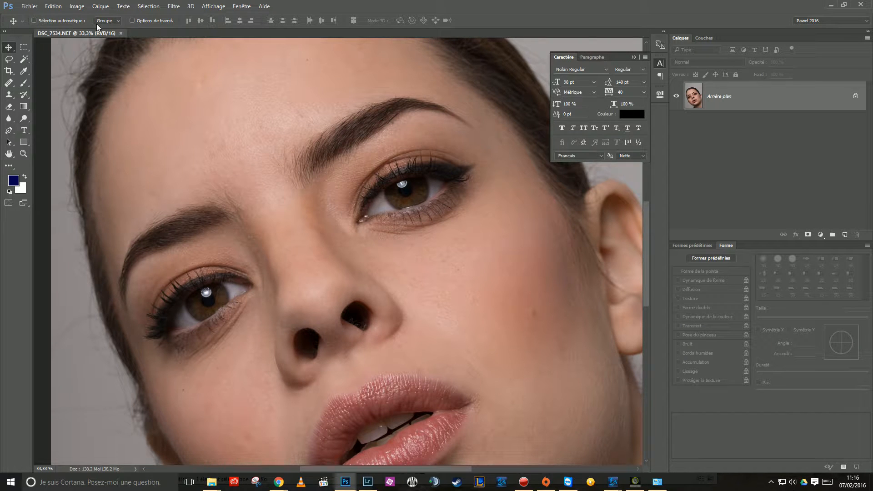
Convert the image's colour depth to 8 bits per channel.
left_click(78, 8)
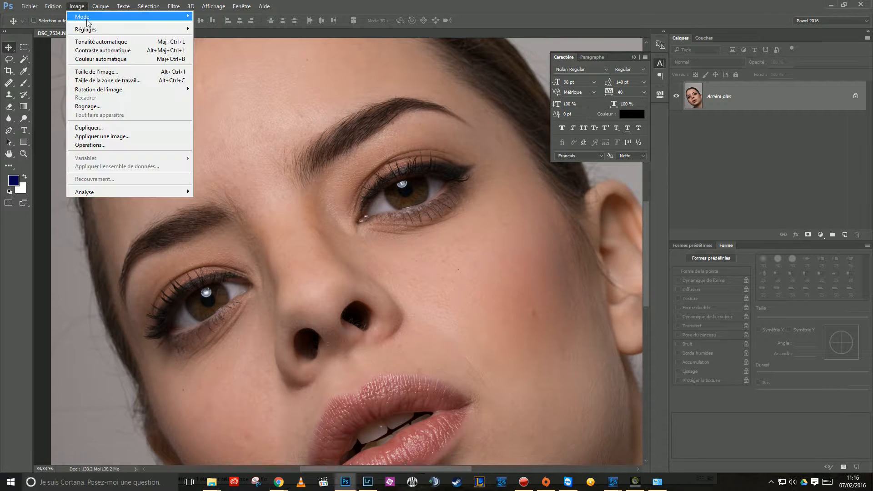
mouse_move(87, 19)
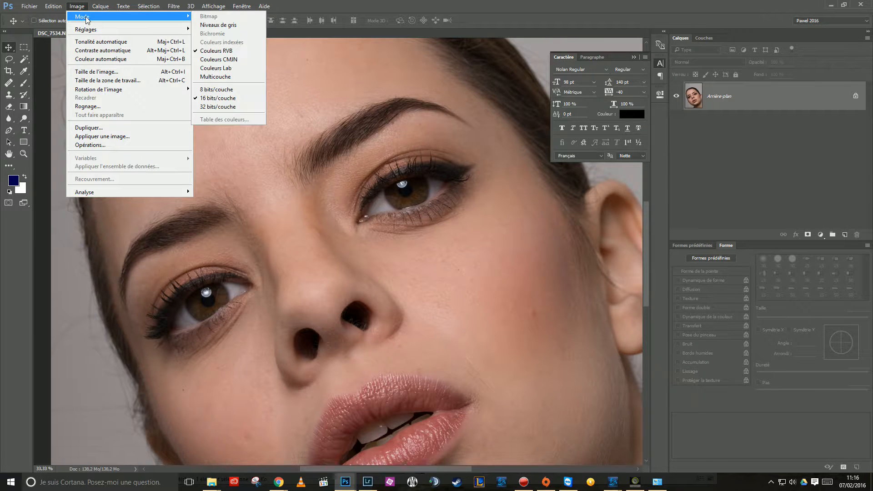
left_click(243, 92)
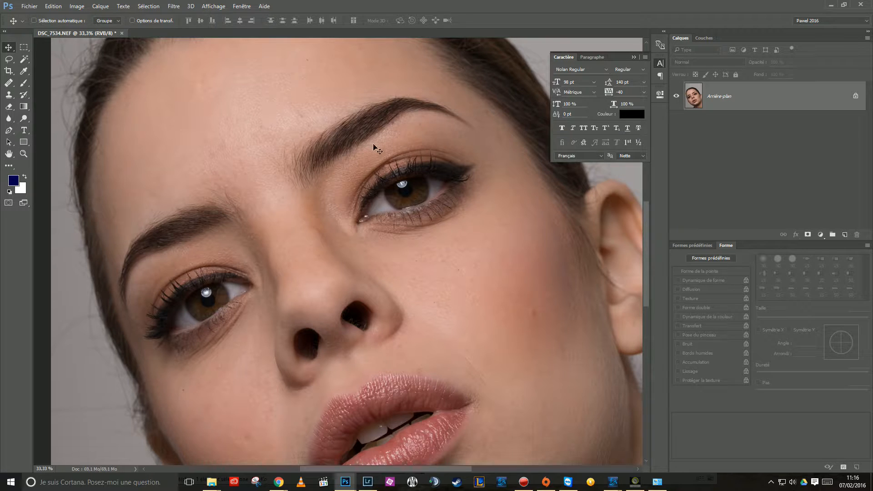
Hide the floating Character panel and look over the whole face for areas that need retouching.
key("ctrl+minus")
key("ctrl+minus")
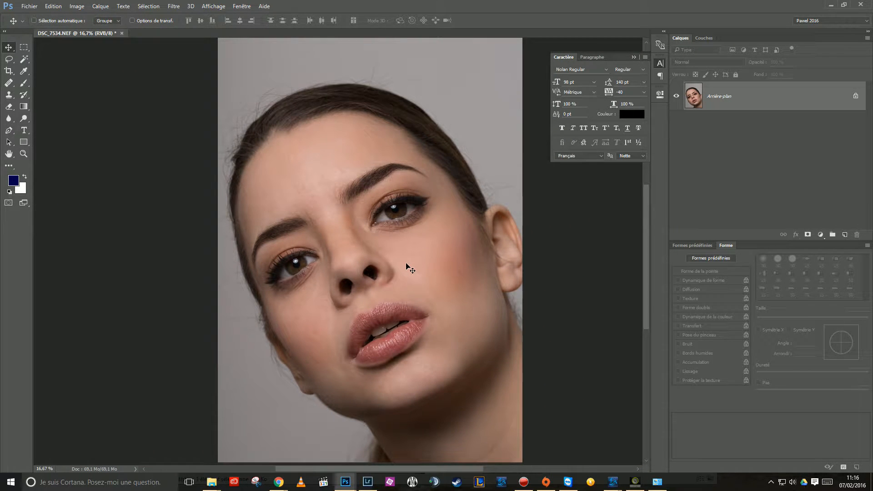
left_click(406, 278)
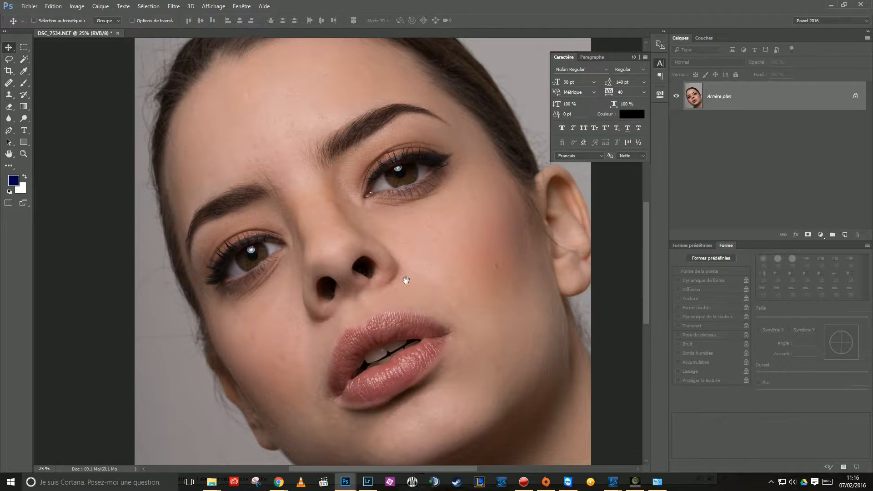
left_click(643, 43)
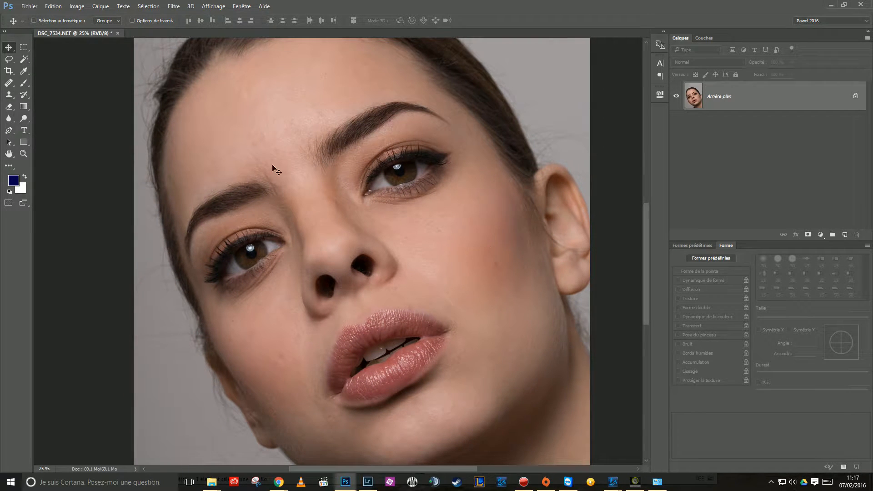
left_click_drag(404, 337, 390, 321)
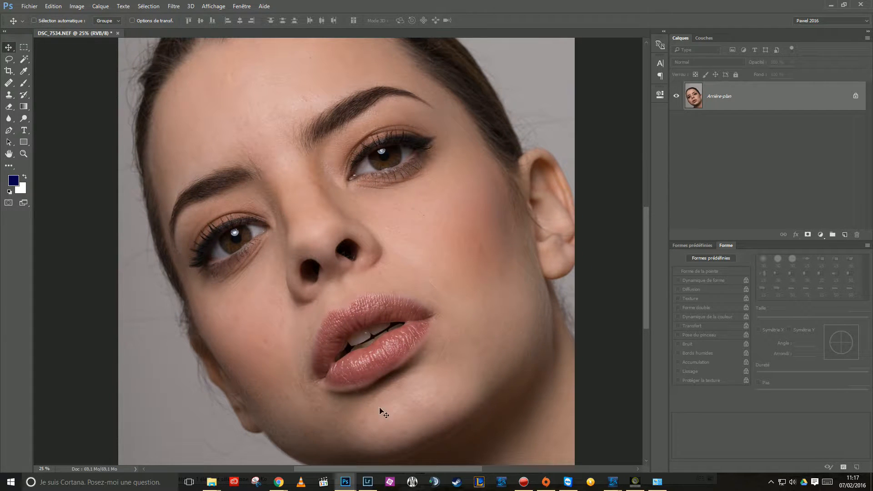
left_click_drag(268, 143, 285, 267)
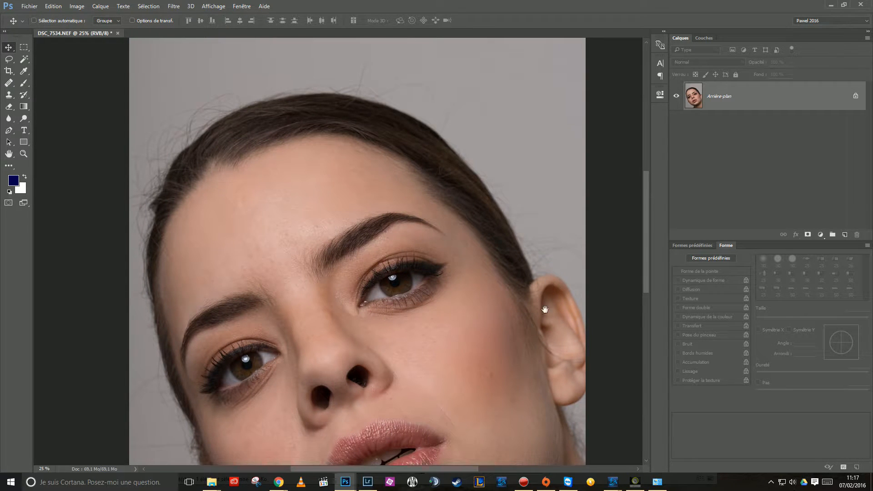
left_click_drag(511, 280, 500, 170)
left_click_drag(397, 157, 418, 234)
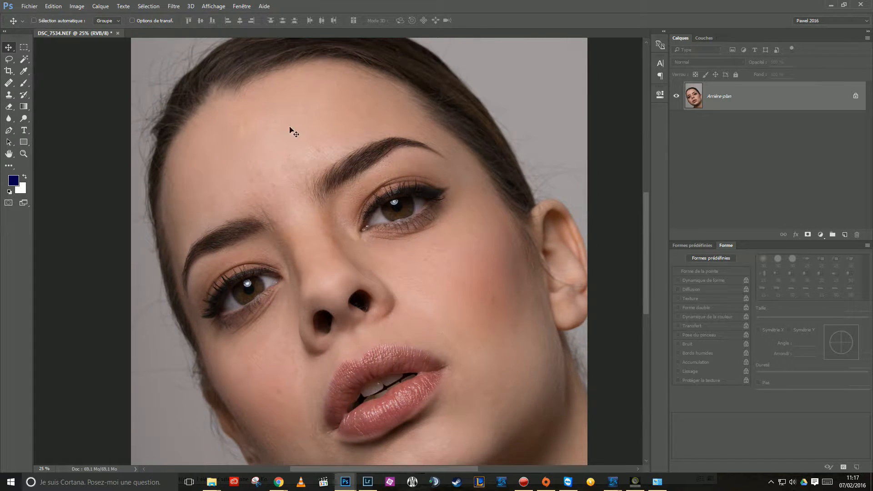
left_click_drag(439, 385, 419, 356)
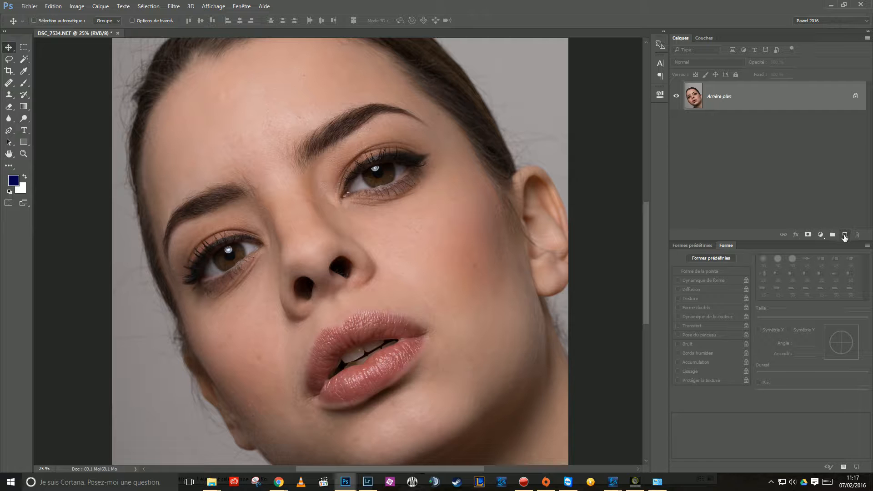
Create a new empty layer above the background and name it "retouche".
left_click(844, 235)
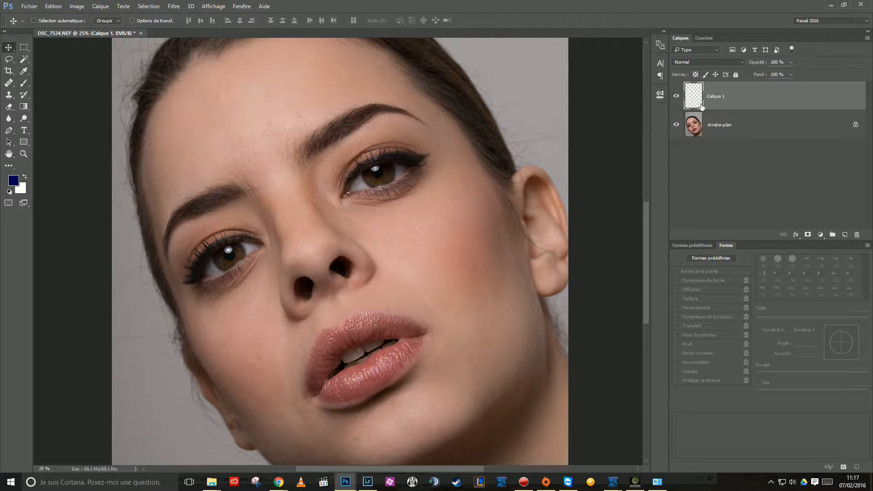
double_click(714, 97)
type("retouche")
key("Return")
Heal the brown mark on the rosy cheek near the ear with the Healing Brush, sampling clean skin beside it.
left_click(9, 85)
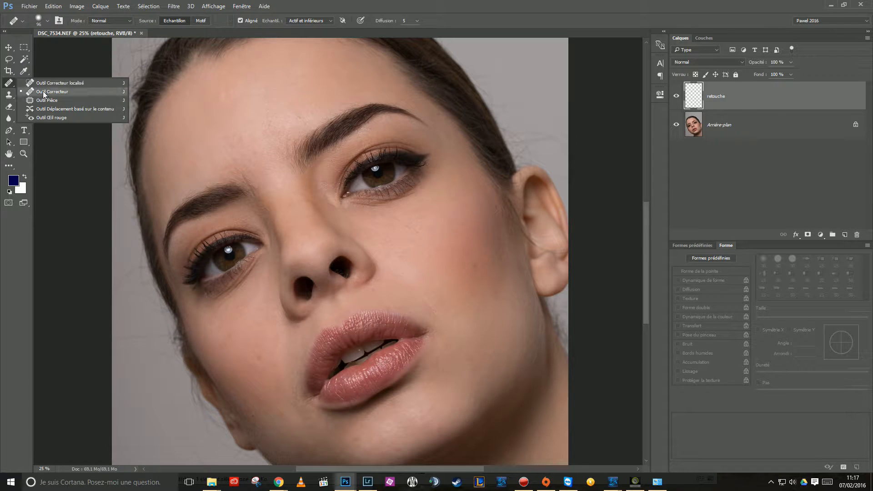
left_click(102, 94)
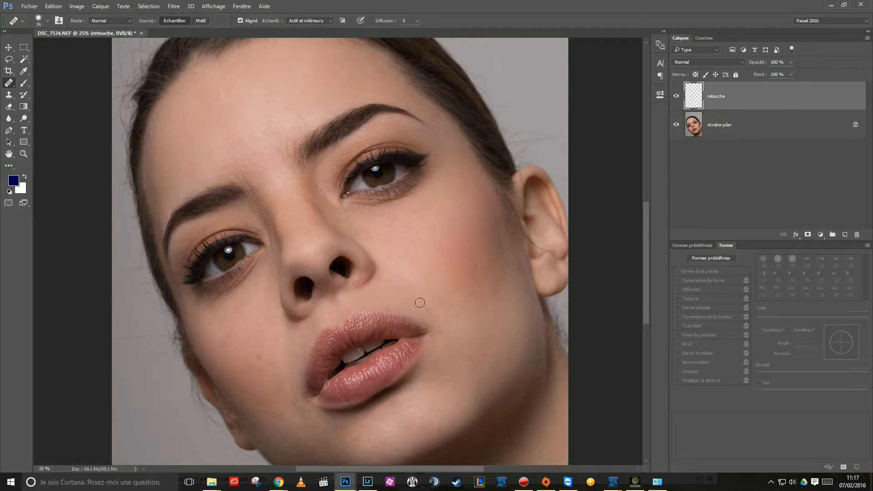
left_click(473, 281, "alt")
left_click(473, 273, "ctrl")
left_click(473, 273, "ctrl")
left_click(473, 273, "ctrl")
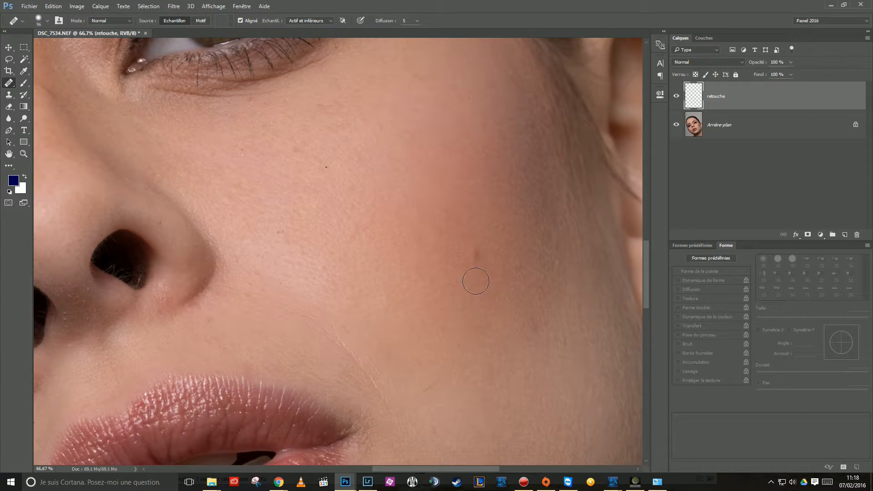
left_click(475, 254)
Reduce the healing brush size and heal the small dark spots on the cheek between the nose and the ear.
right_click(470, 272, "alt")
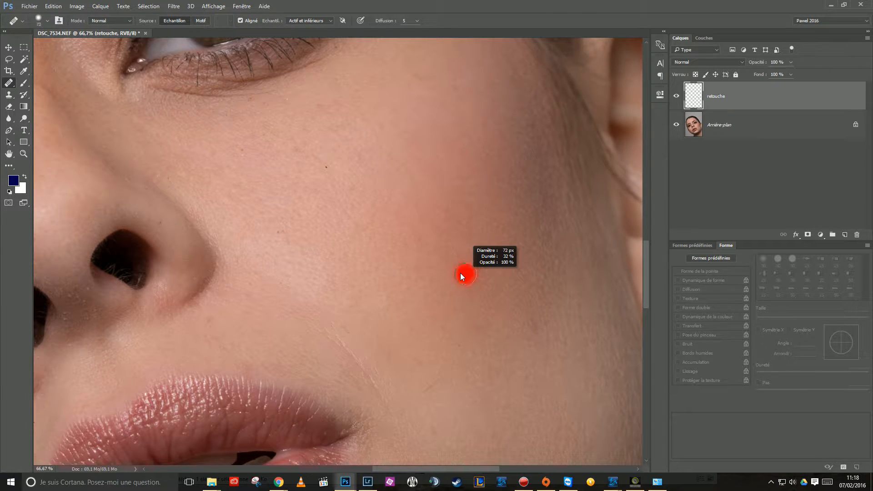
left_click(326, 167)
left_click_drag(349, 247, 355, 240)
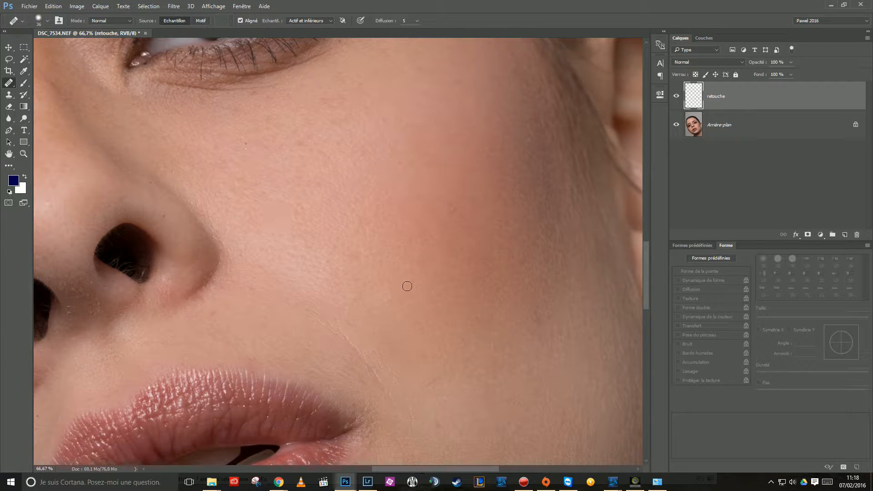
scroll(461, 325, "down", 1)
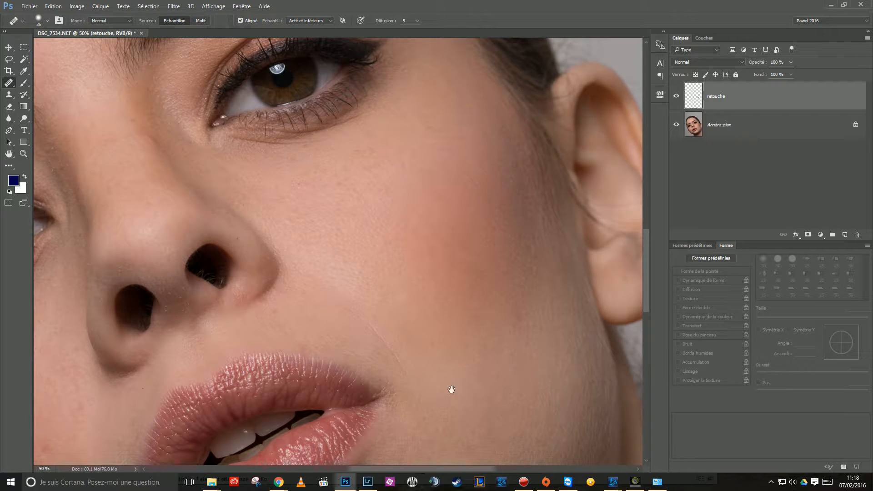
left_click_drag(449, 285, 436, 323)
left_click_drag(380, 305, 497, 350)
left_click(438, 274, "alt")
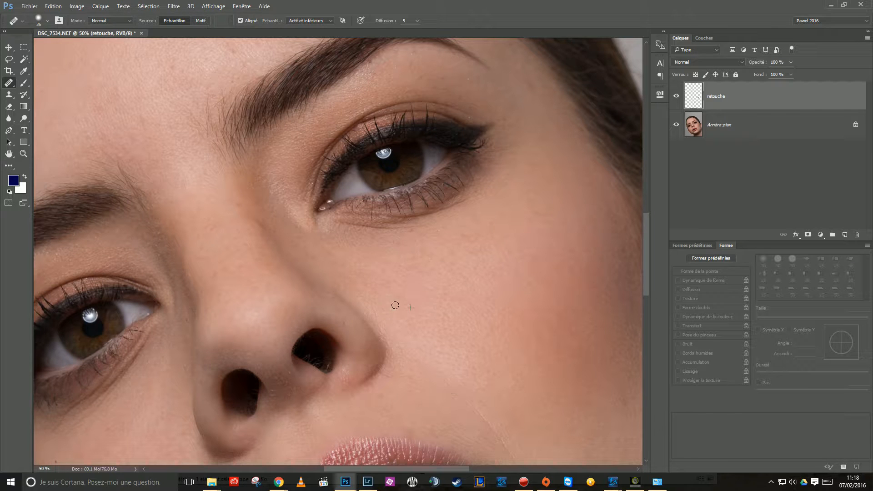
Heal the small dark spot in the middle of the forehead using clean skin sampled beside it.
scroll(429, 334, "down", 3)
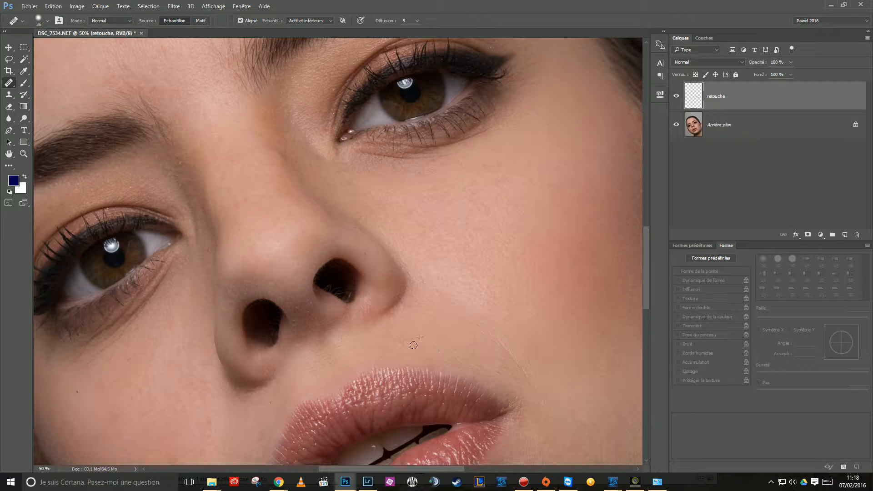
scroll(409, 334, "up", 3)
scroll(409, 334, "left", 3)
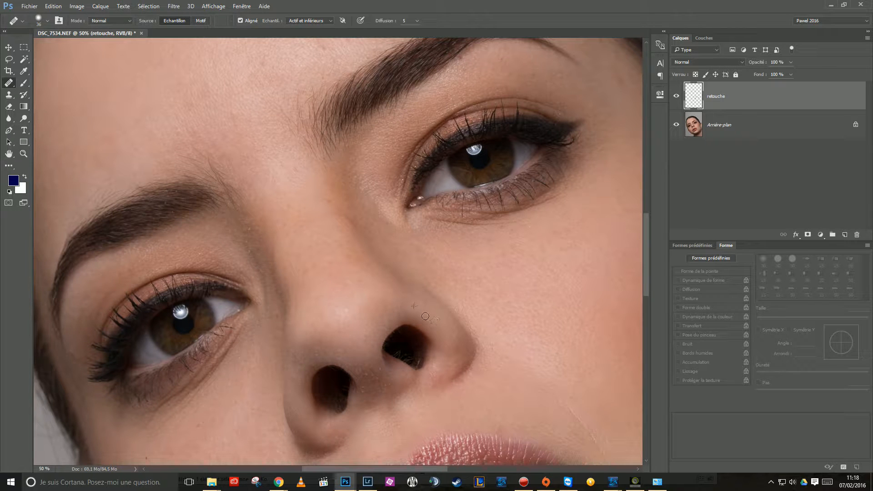
left_click_drag(318, 211, 389, 304)
scroll(397, 287, "up", 6)
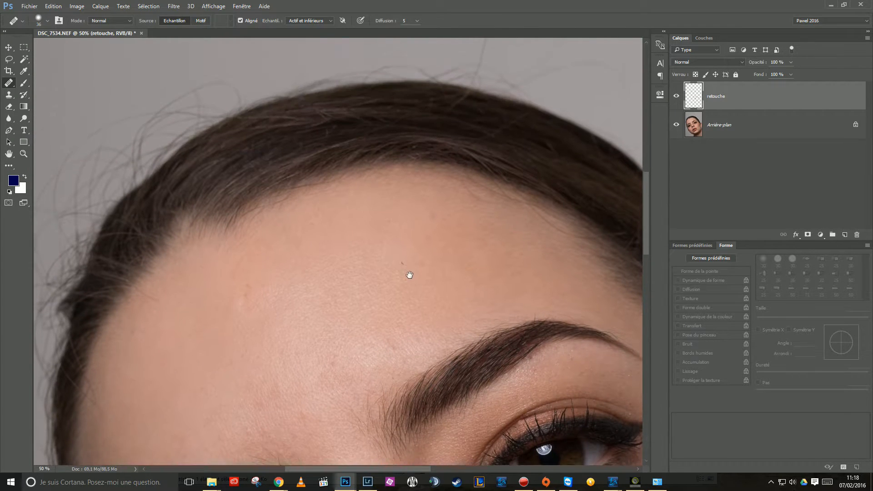
left_click(389, 268, "alt")
mouse_move(385, 287)
left_mouse_down()
mouse_move(385, 301)
mouse_move(409, 293)
mouse_move(388, 295)
left_mouse_up()
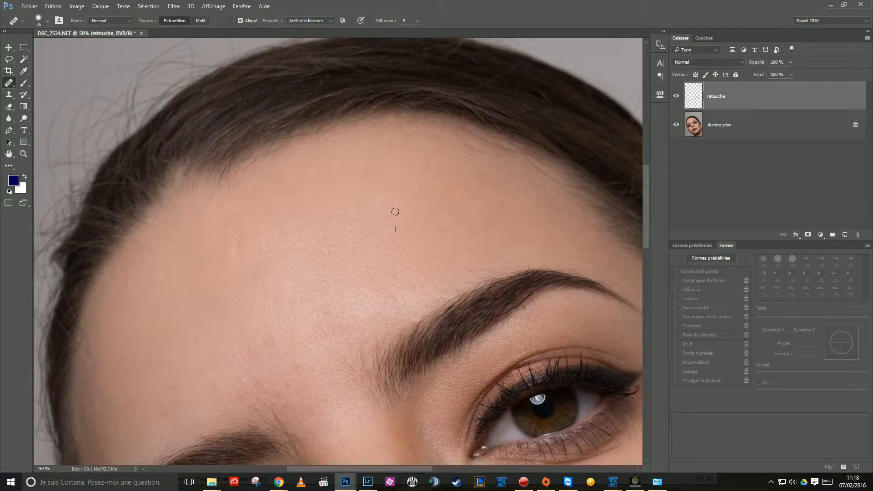
Heal the reddish marks on the left half of the forehead with freshly sampled skin.
scroll(390, 221, "left", 3)
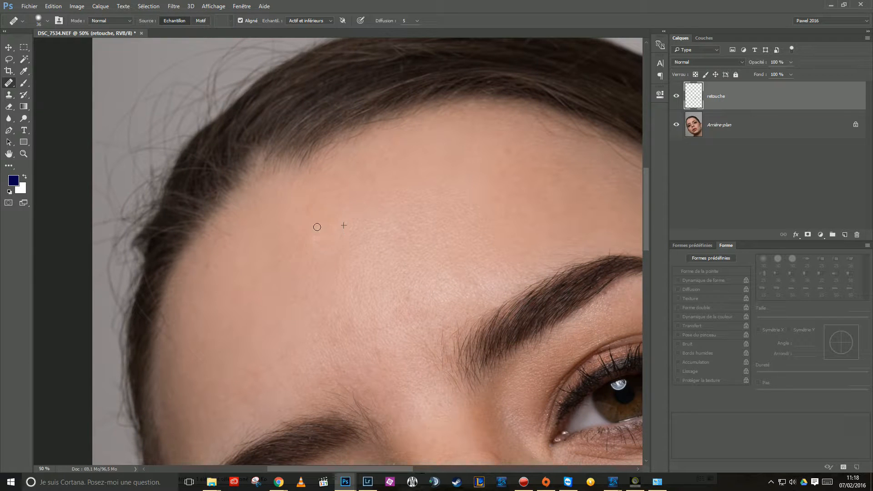
left_click(330, 303, "alt")
left_click(319, 295)
left_click_drag(284, 327, 316, 245)
left_click(328, 246, "alt")
mouse_move(371, 285)
left_mouse_down()
mouse_move(370, 296)
mouse_move(350, 286)
left_mouse_up()
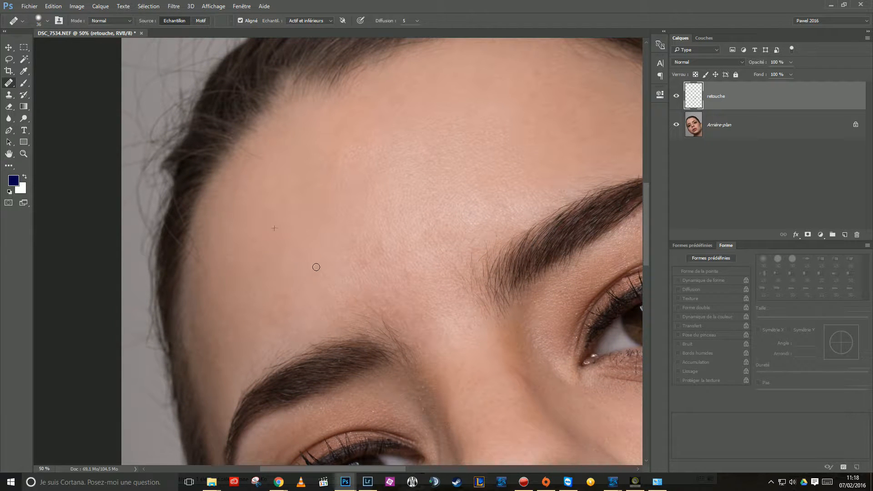
Heal the remaining blemishes near the left temple and on the upper forehead below the hairline.
left_click(302, 197, "alt")
left_click_drag(292, 193, 290, 204)
left_click_drag(353, 184, 288, 226)
left_click(457, 142, "alt")
mouse_move(465, 125)
left_mouse_down()
mouse_move(473, 116)
mouse_move(465, 130)
left_mouse_up()
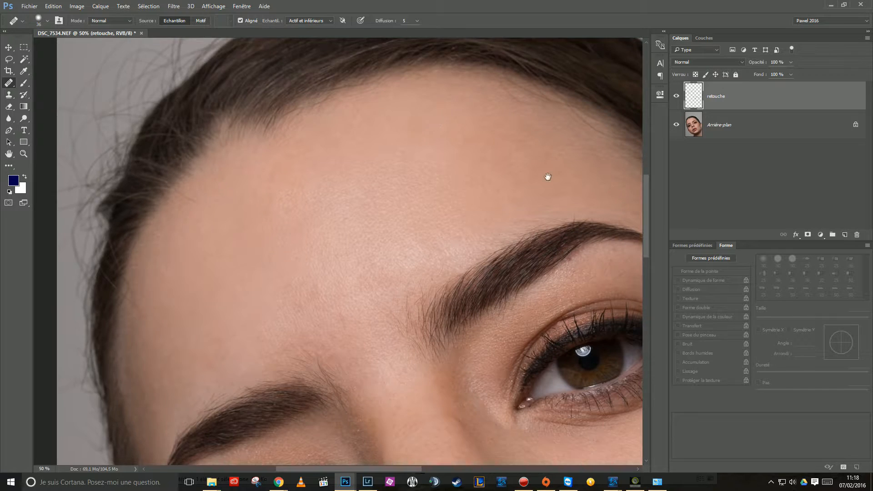
Heal the small marks between the eyebrow and upper eyelid and on the temple next to that eye.
left_click_drag(547, 177, 298, 148)
left_click_drag(378, 245, 369, 240)
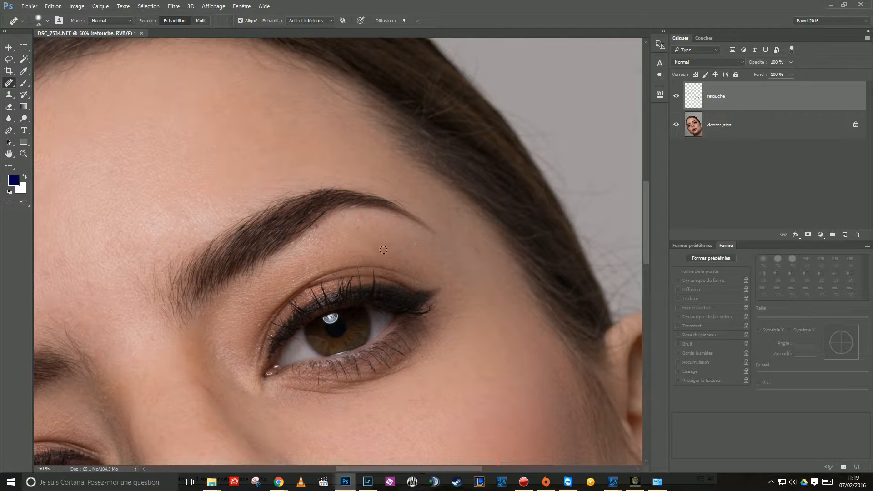
left_click_drag(477, 246, 476, 252)
left_click(361, 229, "alt")
left_click(368, 231)
Heal the small blemishes on the cheek between the eye, the nose and the ear.
left_click_drag(322, 238, 222, 182)
mouse_move(365, 280)
left_mouse_down()
mouse_move(356, 191)
mouse_move(392, 267)
mouse_move(444, 208)
left_mouse_up()
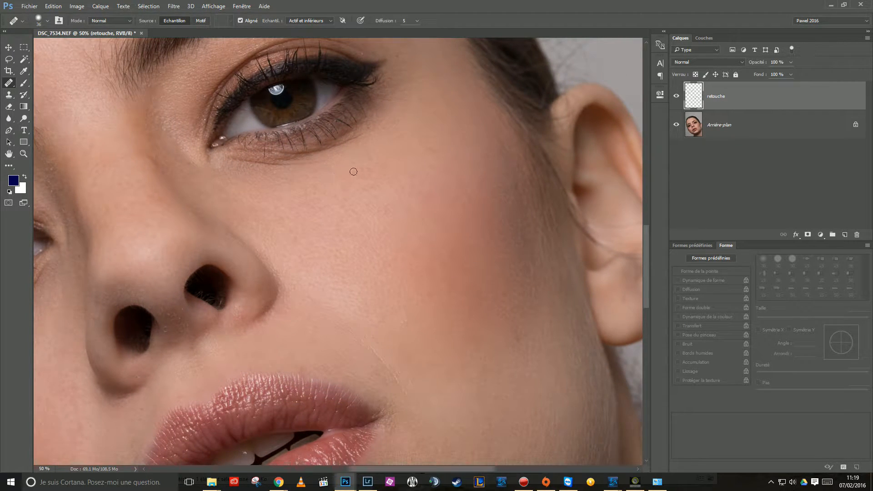
left_click_drag(522, 287, 493, 218)
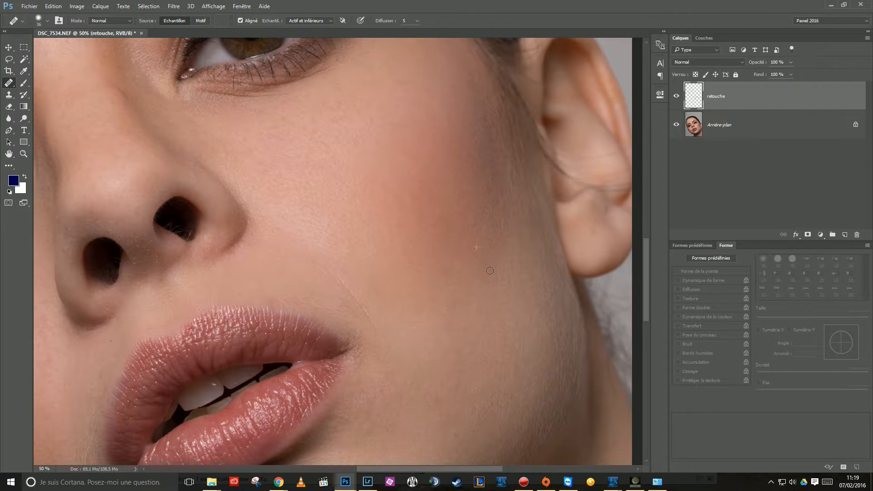
scroll(438, 350, "down", 3)
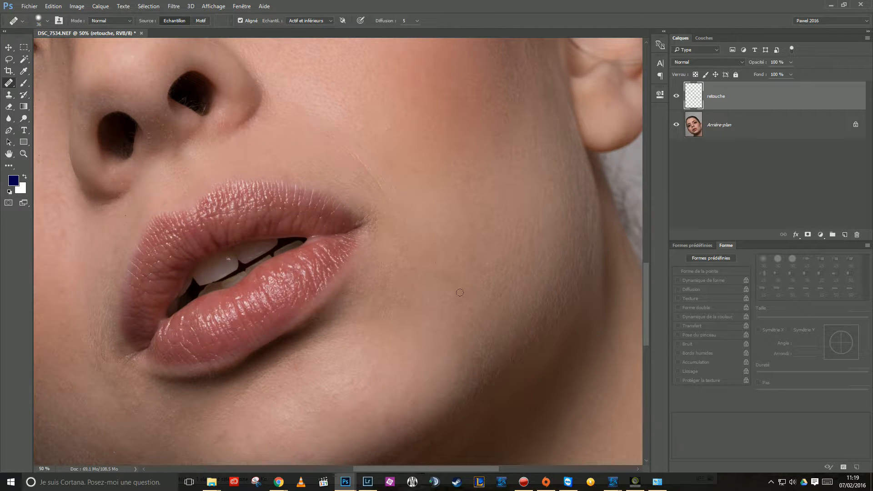
Heal the remaining skin marks on the chin and along the jawline below the lips.
scroll(449, 299, "down", 3)
scroll(449, 299, "left", 2)
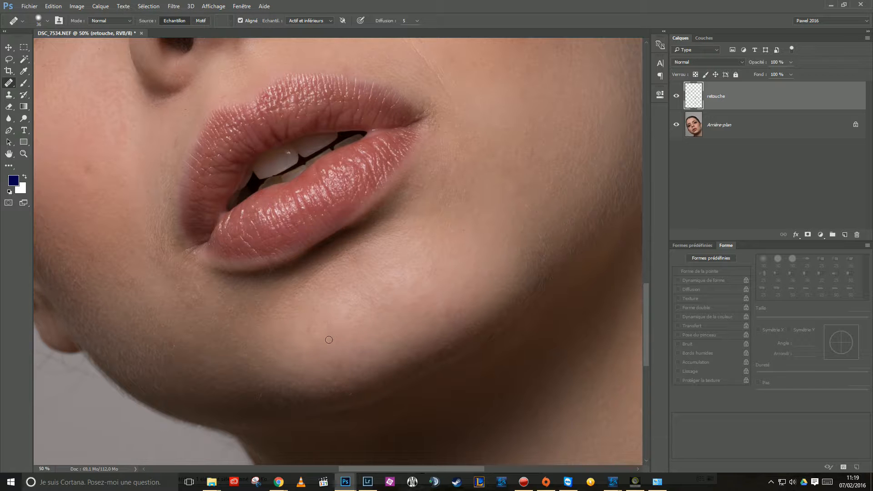
left_click_drag(317, 308, 296, 321)
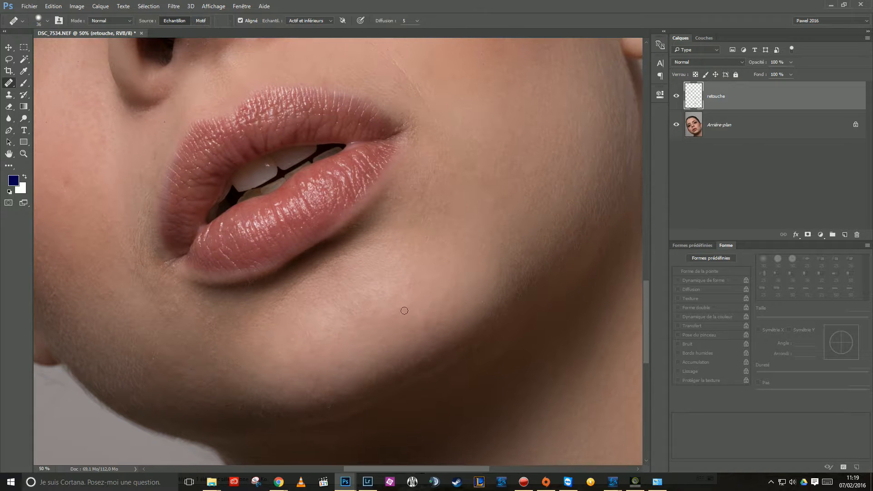
mouse_move(530, 356)
left_mouse_down()
mouse_move(459, 332)
mouse_move(481, 185)
mouse_move(390, 250)
mouse_move(359, 247)
mouse_move(370, 255)
left_mouse_up()
left_click_drag(414, 302, 506, 329)
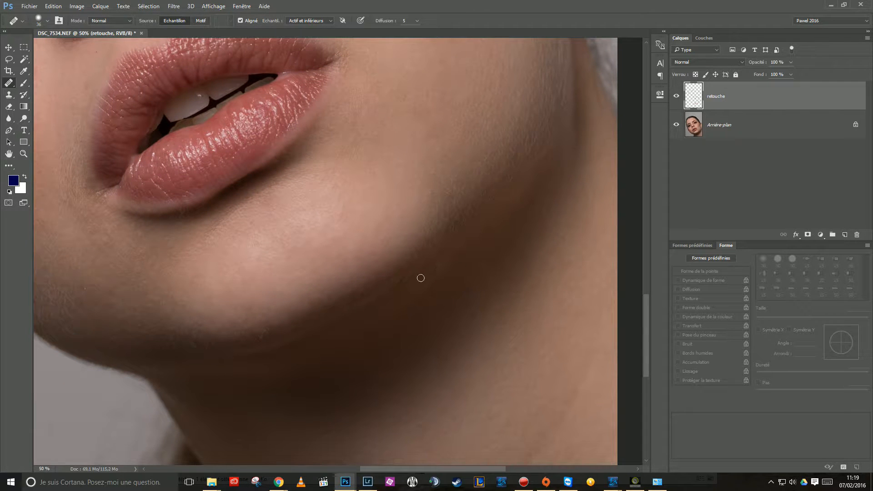
left_click_drag(319, 321, 387, 317)
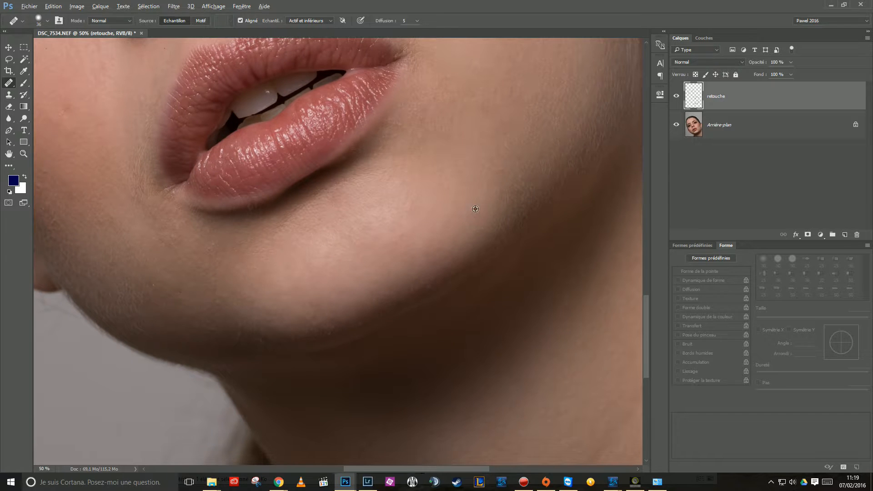
Heal the dark spot and reddish marks on the other cheek, below the eye and beside the nose.
left_click_drag(257, 246, 409, 327)
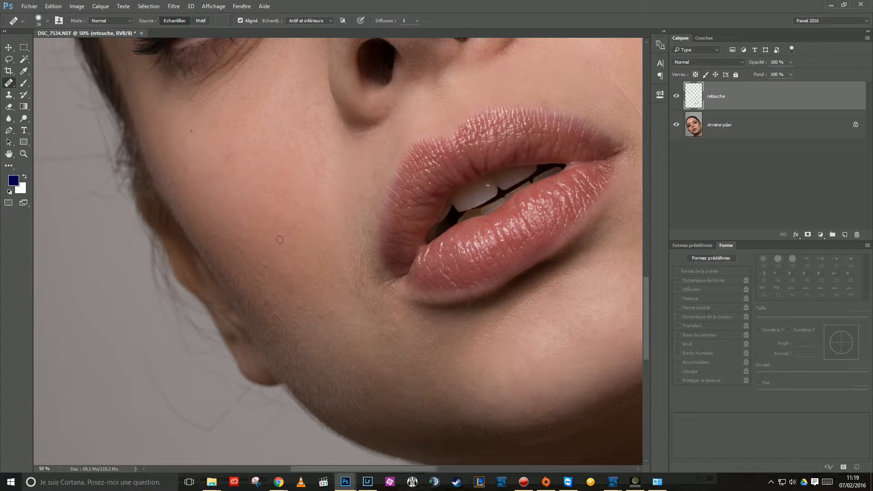
left_click_drag(288, 255, 292, 252)
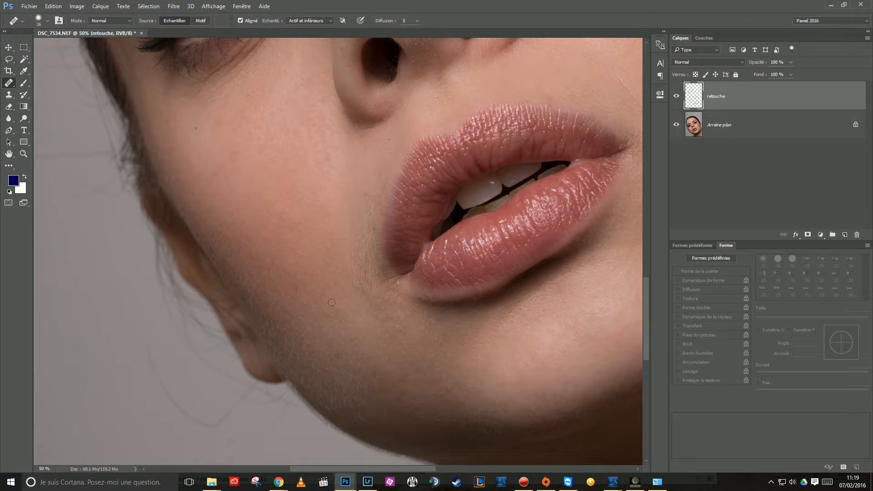
left_click_drag(234, 189, 303, 278)
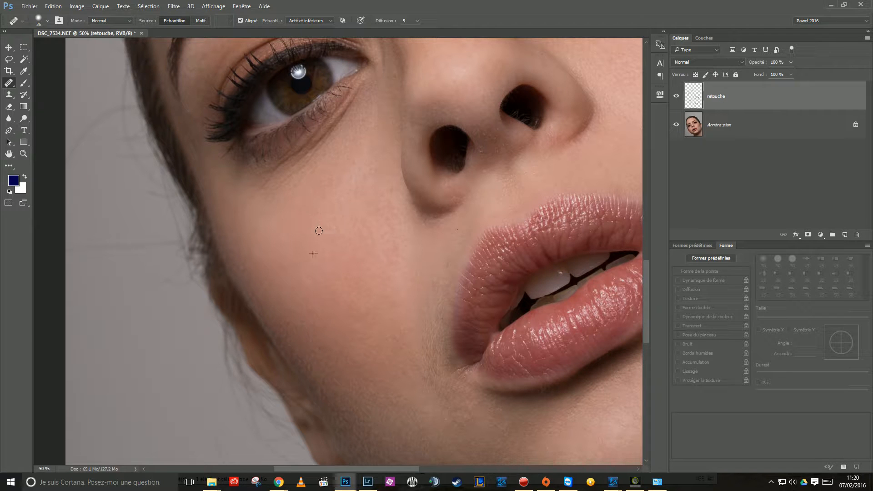
left_click_drag(410, 224, 373, 228)
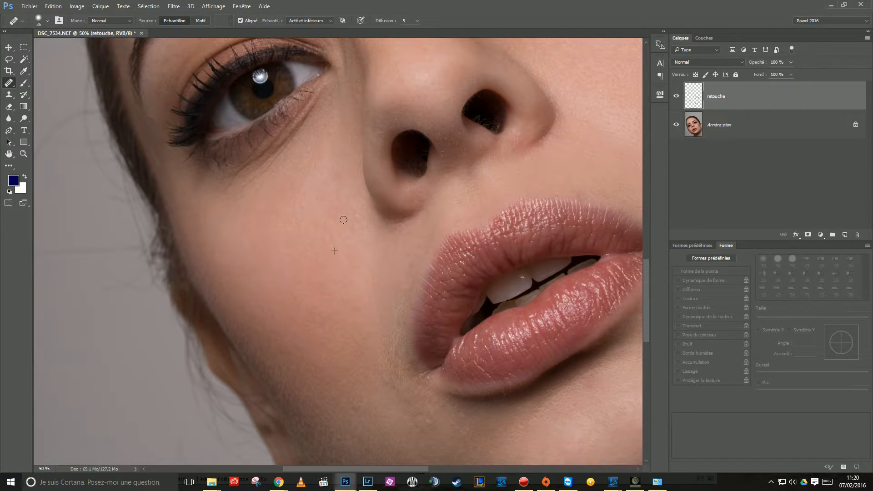
Examine the whole face and compare the portrait with the "retouche" layer hidden and shown.
left_click_drag(361, 166, 298, 389)
left_click_drag(244, 288, 347, 283)
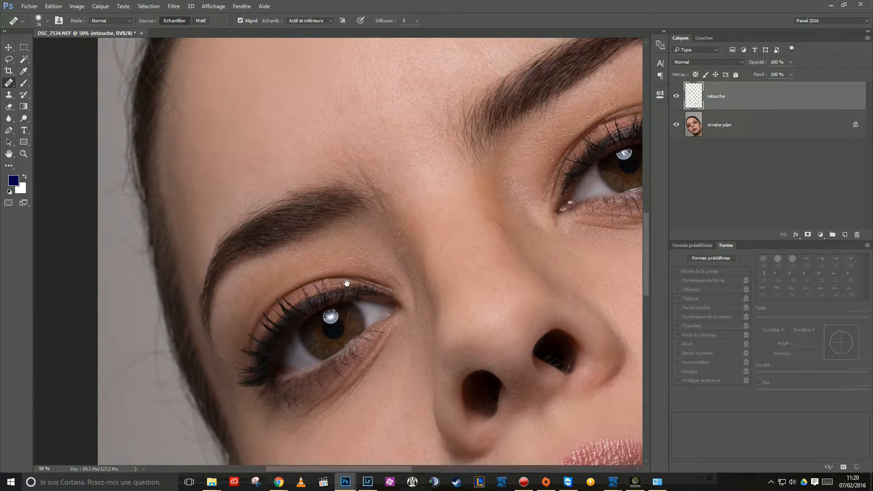
scroll(428, 322, "up", 5)
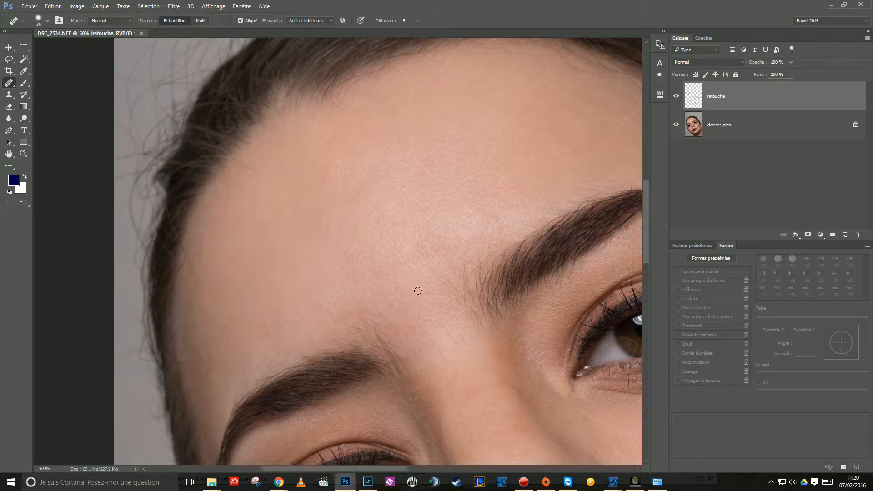
left_click_drag(292, 305, 303, 253)
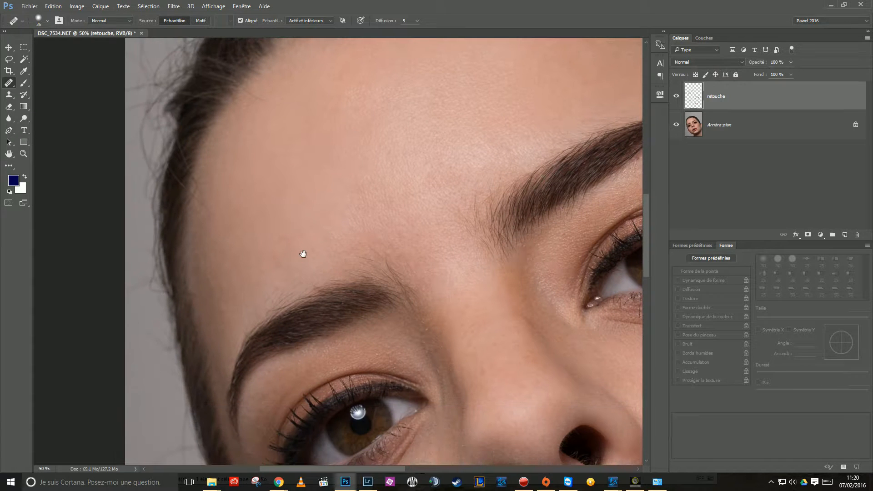
left_click_drag(523, 301, 429, 228)
scroll(440, 221, "down", 1)
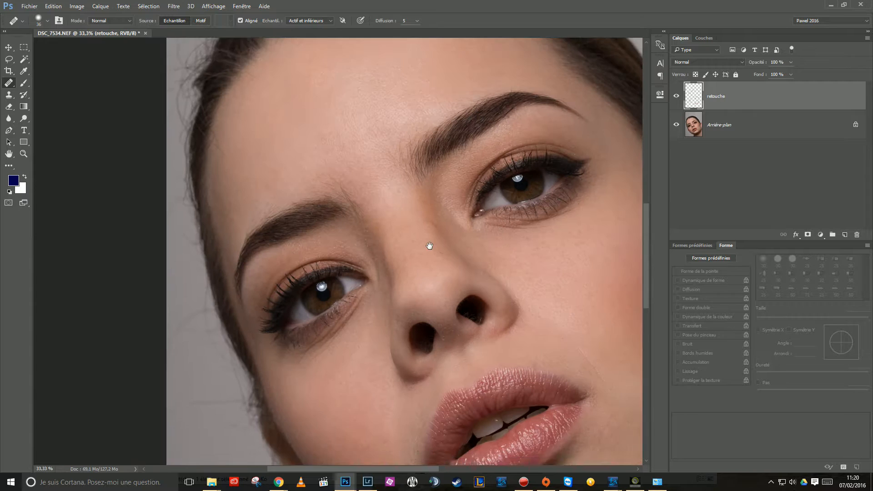
scroll(429, 246, "down", 1)
left_click(676, 97)
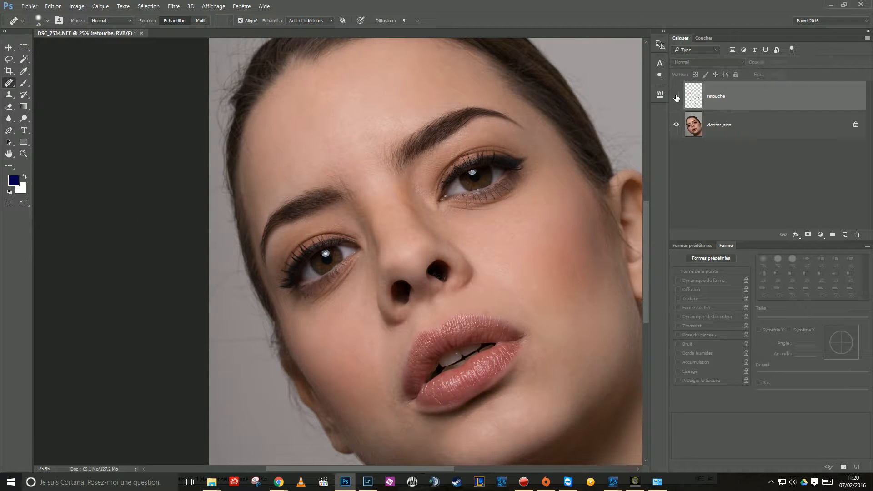
left_click(676, 97)
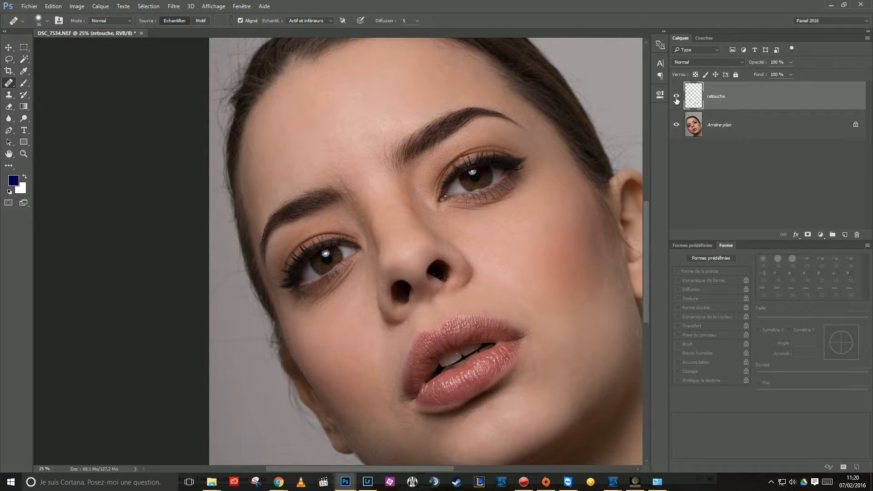
left_click(676, 98)
Add a new layer above "retouche" and name it "Cheveux".
left_click(845, 234)
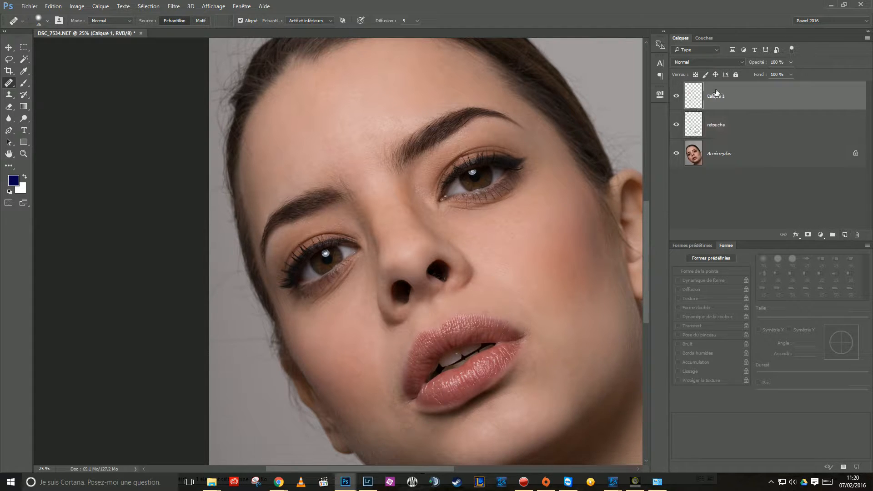
double_click(716, 96)
type("Cheveux")
key("Return")
Heal stray hairs above the head with a larger Healing Brush, using clean grey background as the source.
left_click_drag(446, 158, 435, 258)
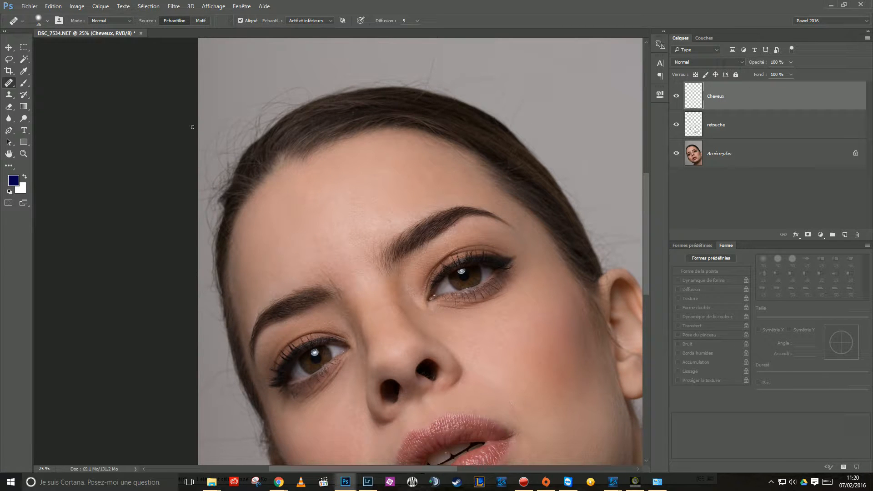
right_click(229, 129, "alt")
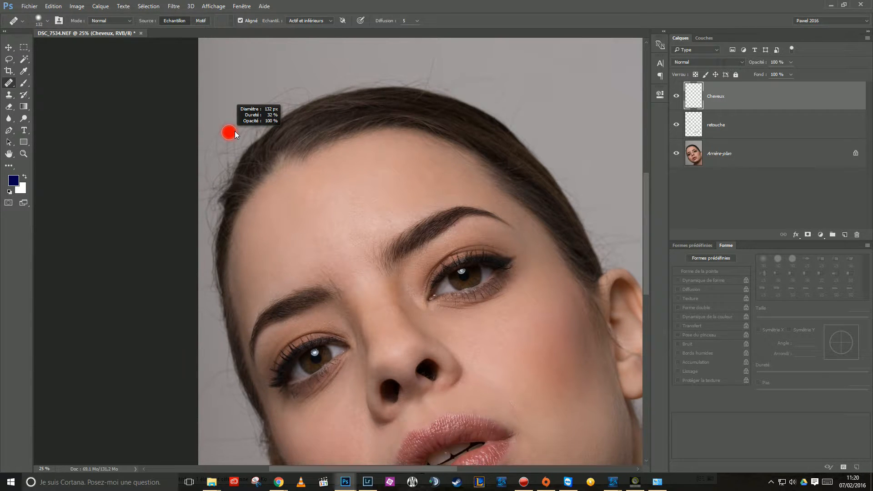
left_click_drag(437, 188, 410, 196)
left_click_drag(521, 125, 516, 165)
left_click(510, 156, "ctrl")
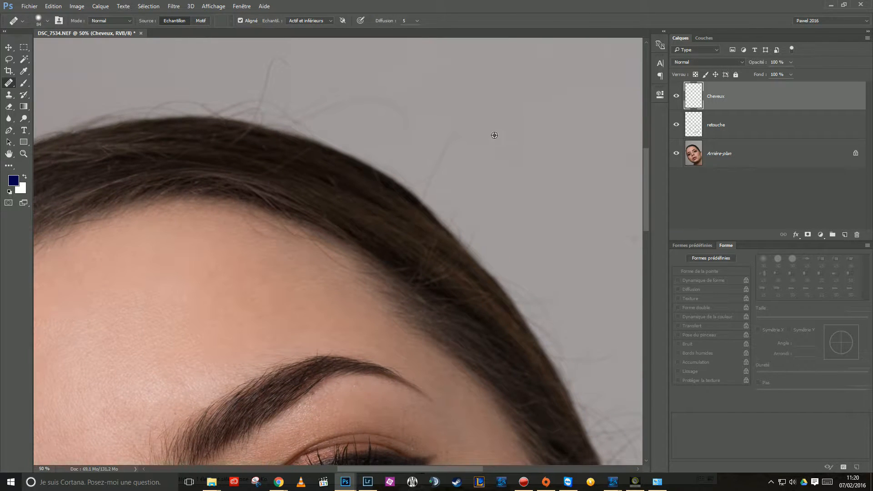
mouse_move(461, 133)
left_mouse_down()
mouse_move(432, 189)
mouse_move(412, 169)
mouse_move(461, 208)
mouse_move(471, 228)
mouse_move(449, 211)
mouse_move(476, 241)
mouse_move(462, 227)
mouse_move(473, 215)
mouse_move(475, 238)
mouse_move(451, 211)
left_mouse_up()
left_click(485, 204, "alt")
Clone clean background over the stray hairs above the crown with the Clone Stamp at 99 px and 2% hardness.
left_click(9, 95)
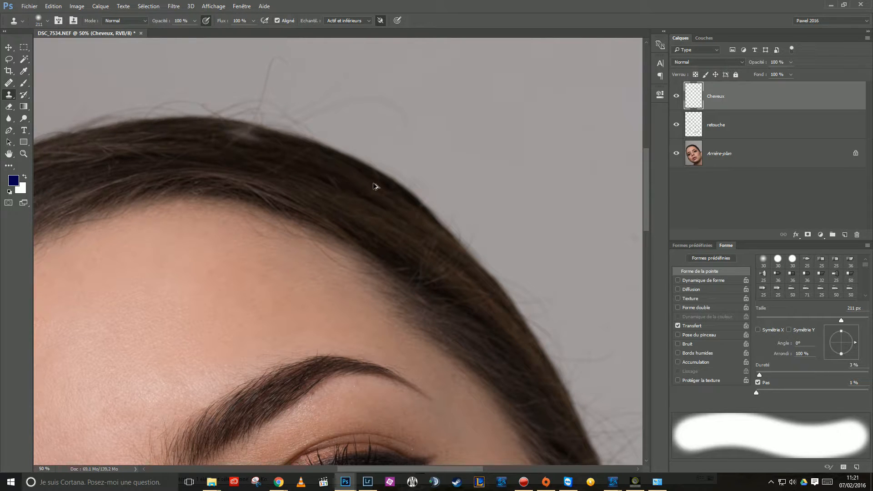
right_click(400, 189, "alt")
right_click(487, 195, "alt")
left_click(497, 194, "alt")
mouse_move(480, 227)
left_mouse_down()
mouse_move(479, 239)
mouse_move(448, 202)
left_mouse_up()
left_click_drag(376, 109, 486, 211)
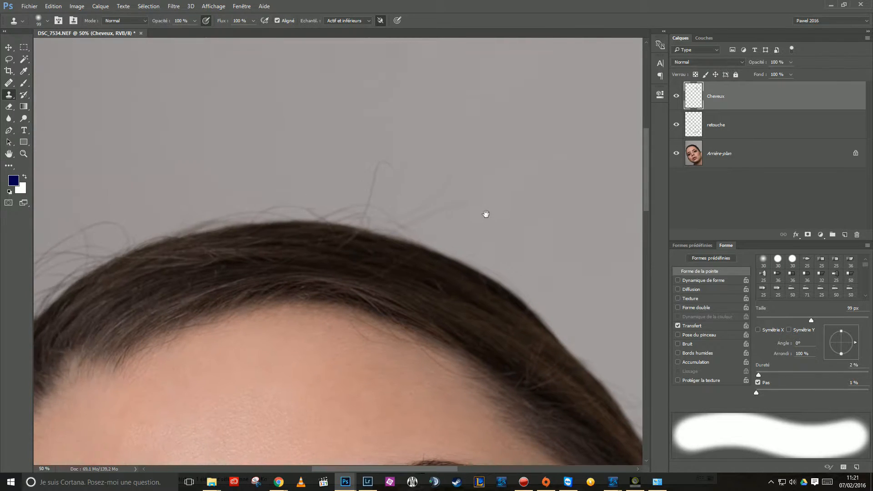
mouse_move(441, 185)
left_mouse_down()
mouse_move(435, 212)
mouse_move(402, 218)
left_mouse_up()
Clone background over the flyaway hairs along the upper-left contour of the head, undoing the unwanted stroke.
mouse_move(370, 160)
left_mouse_down()
mouse_move(380, 177)
mouse_move(370, 202)
mouse_move(417, 224)
mouse_move(313, 199)
mouse_move(515, 245)
left_mouse_up()
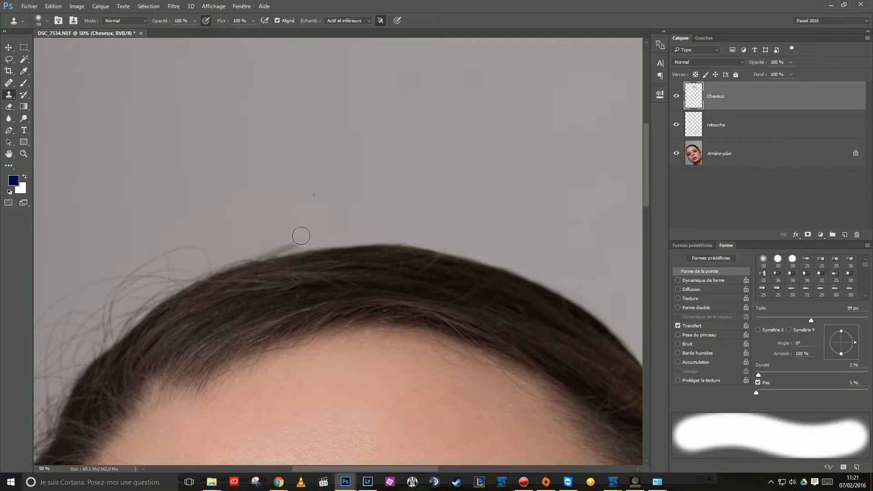
mouse_move(215, 246)
left_mouse_down()
mouse_move(245, 206)
mouse_move(287, 200)
mouse_move(294, 230)
mouse_move(180, 260)
mouse_move(284, 226)
mouse_move(331, 234)
mouse_move(264, 254)
left_mouse_up()
key("ctrl+z")
mouse_move(288, 220)
left_mouse_down()
mouse_move(334, 226)
mouse_move(254, 257)
mouse_move(226, 249)
left_mouse_up()
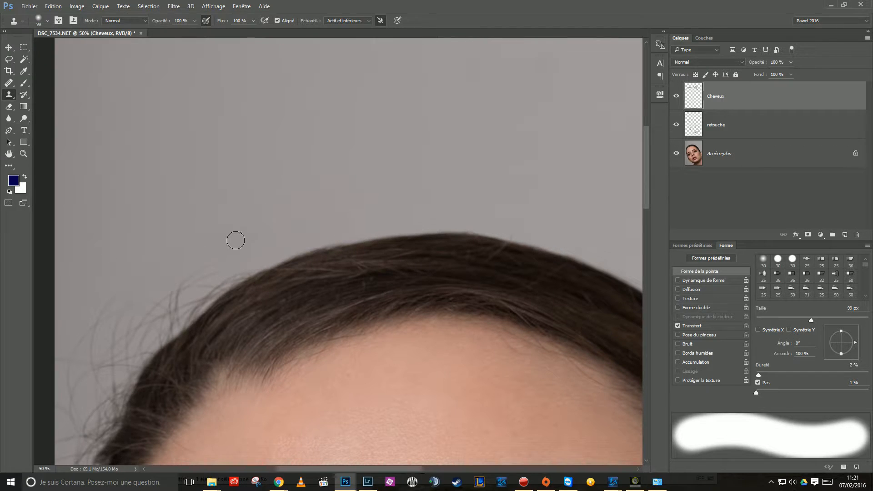
mouse_move(109, 297)
left_mouse_down()
mouse_move(219, 249)
mouse_move(138, 309)
mouse_move(254, 252)
mouse_move(134, 336)
left_mouse_up()
Clone freshly sampled background over the flyaway hairs beside the upper-left curve of the hair.
left_click_drag(176, 301, 316, 161)
left_click(290, 144, "alt")
left_click(257, 102, "alt")
mouse_move(282, 123)
left_mouse_down()
mouse_move(217, 171)
mouse_move(218, 192)
mouse_move(226, 173)
left_mouse_up()
left_click(286, 105, "alt")
mouse_move(245, 139)
left_mouse_down()
mouse_move(229, 154)
mouse_move(221, 190)
left_mouse_up()
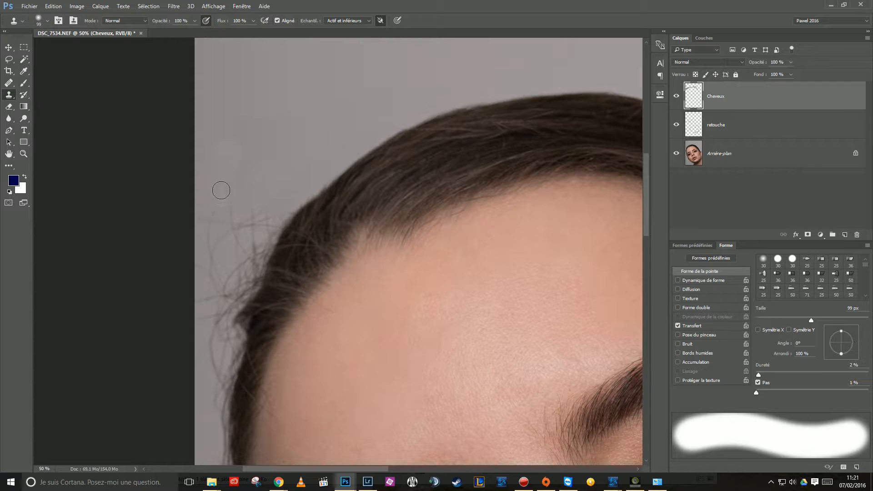
Set up a soft Brush of 182 px with 0% hardness and 100% flow, coloured with grey sampled from the background.
left_click(23, 83)
right_click(239, 164, "alt")
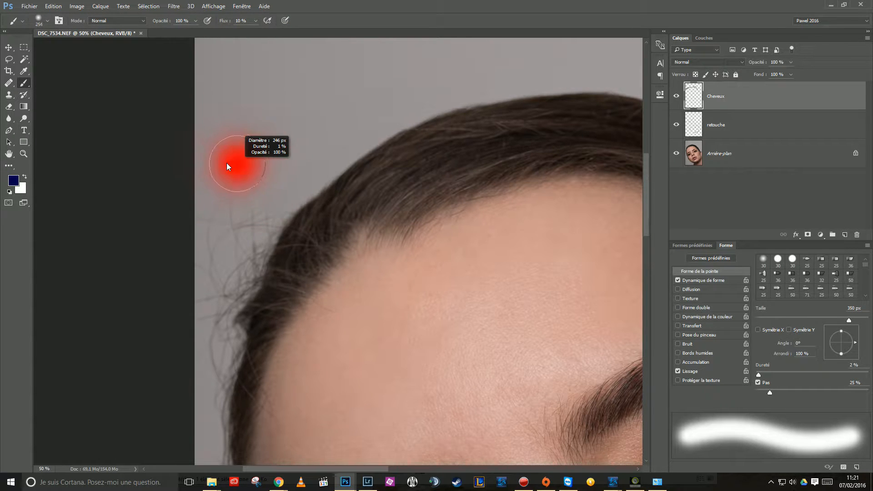
right_click(239, 163, "alt")
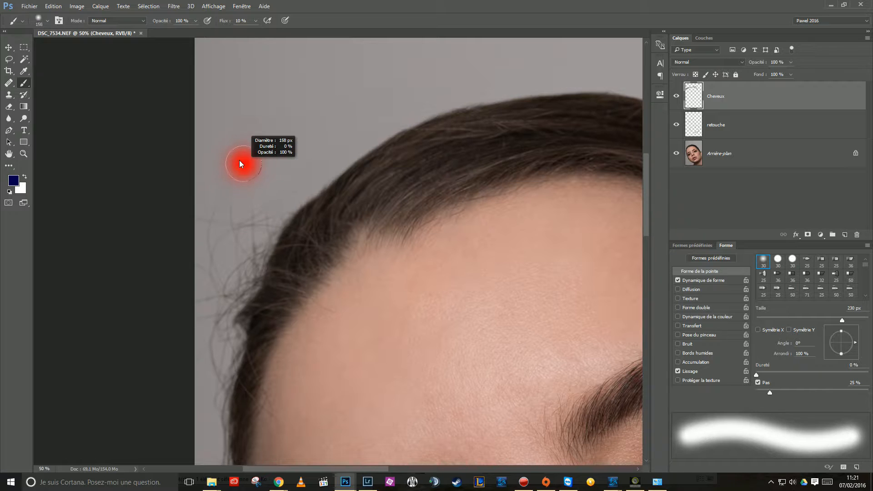
left_click_drag(237, 162, 229, 163)
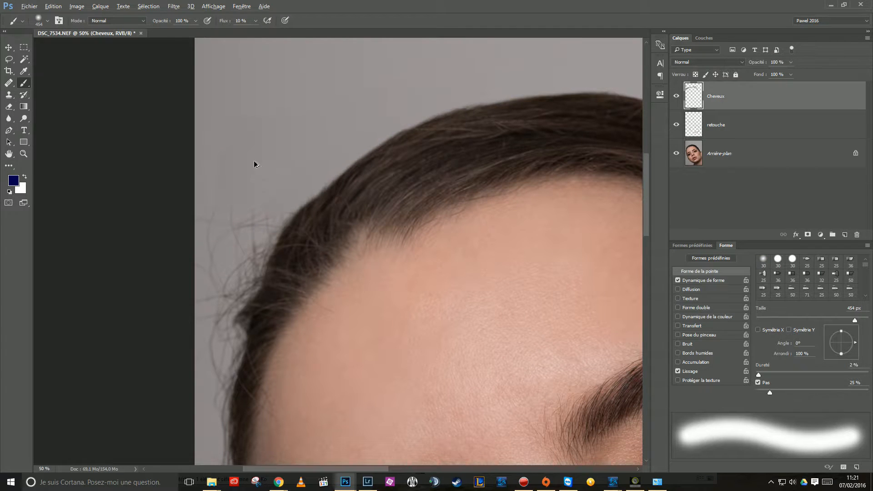
mouse_move(256, 162)
left_mouse_down()
mouse_move(264, 163)
mouse_move(234, 157)
left_mouse_up()
left_click(256, 161, "alt")
left_click_drag(226, 23, 278, 23)
Paint background grey over the stray hairs left of the hairline, reducing the brush to 126 px with 24% hardness.
left_click_drag(254, 185, 237, 204)
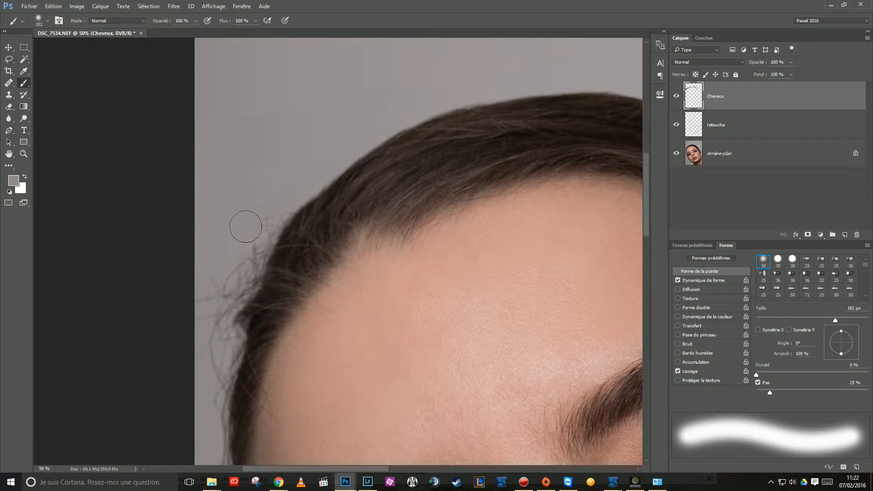
left_click_drag(253, 235, 253, 283)
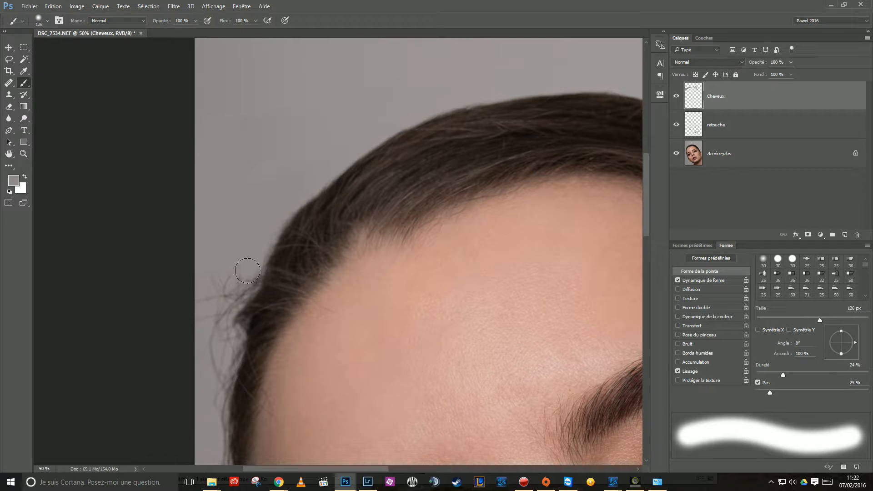
mouse_move(250, 273)
left_mouse_down()
mouse_move(220, 332)
mouse_move(249, 267)
mouse_move(230, 343)
mouse_move(250, 266)
mouse_move(220, 319)
mouse_move(199, 332)
mouse_move(209, 362)
left_mouse_up()
mouse_move(219, 305)
left_mouse_down()
mouse_move(231, 178)
mouse_move(233, 222)
mouse_move(239, 215)
mouse_move(230, 301)
left_mouse_up()
left_click(227, 171, "alt")
key("ctrl+z")
Paint over the stray hairs further down the left hair edge beside the forehead and temple, resampling the background grey.
mouse_move(240, 207)
left_mouse_down()
mouse_move(226, 265)
mouse_move(231, 358)
mouse_move(228, 308)
left_mouse_up()
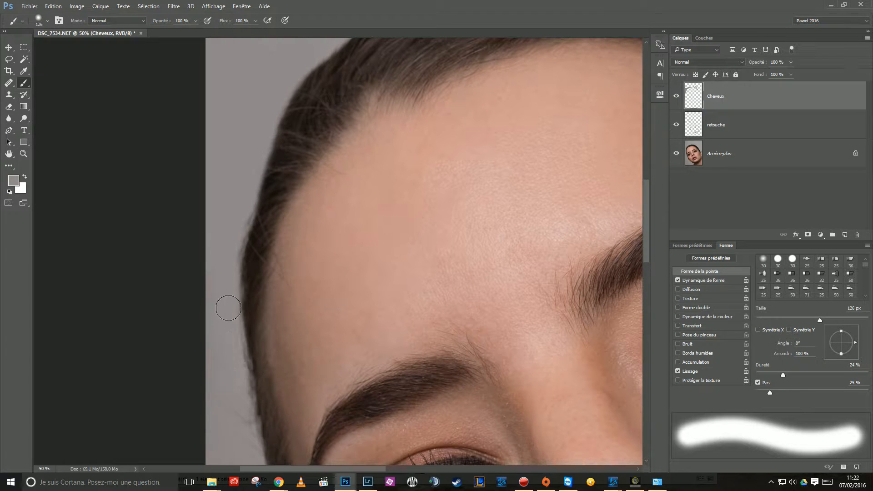
scroll(236, 363, "down", 1)
left_click_drag(233, 230, 234, 276)
mouse_move(228, 333)
left_mouse_down()
mouse_move(221, 246)
mouse_move(250, 374)
mouse_move(220, 226)
left_mouse_up()
left_click(231, 288, "alt")
Try to paint background grey over the stray hairs beside the left eye and temple.
left_click_drag(197, 331, 179, 195)
left_click_drag(215, 395, 210, 281)
mouse_move(222, 420)
left_mouse_down()
mouse_move(216, 224)
mouse_move(246, 193)
mouse_move(241, 347)
left_mouse_up()
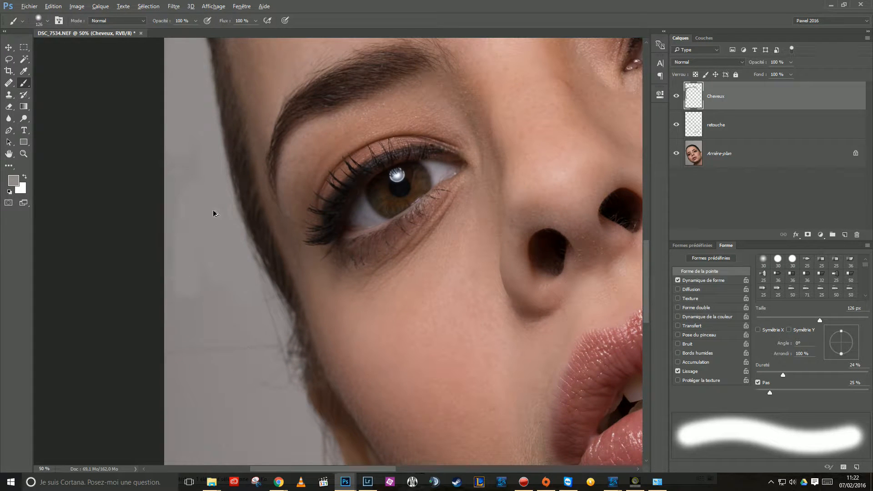
key("ctrl+alt+z")
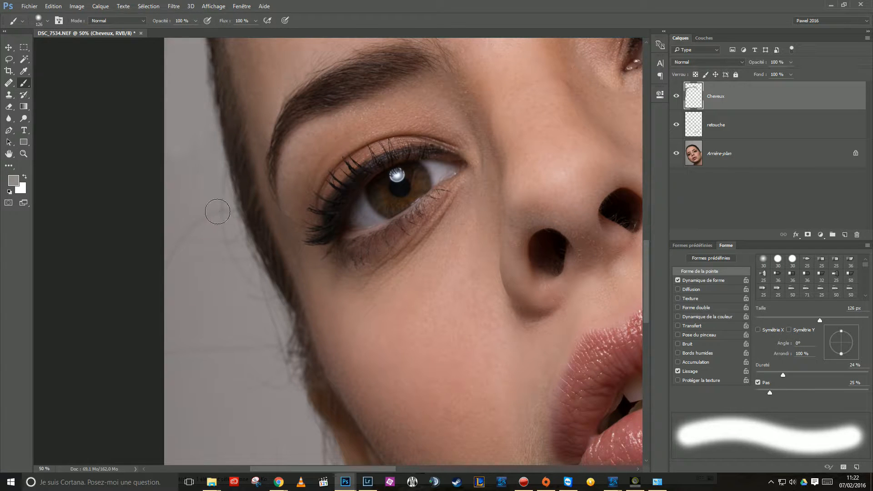
Lower the brush opacity to 50% and paint resampled background grey over the stray hairs beside the left eye and temple, at 126 px and 23% hardness.
mouse_move(233, 188)
left_mouse_down()
mouse_move(238, 202)
mouse_move(228, 201)
left_mouse_up()
left_click(208, 200, "alt")
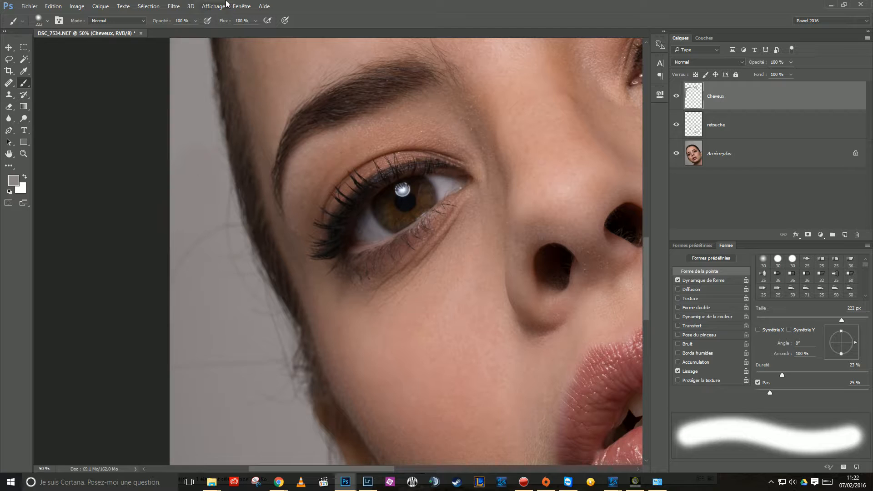
key("5")
mouse_move(240, 298)
left_mouse_down()
mouse_move(208, 230)
mouse_move(209, 193)
mouse_move(226, 241)
left_mouse_up()
right_click(221, 256, "alt")
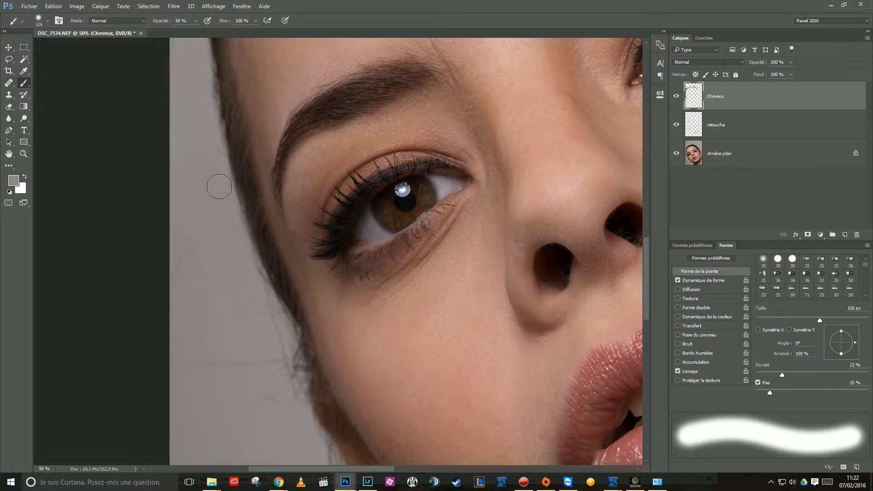
mouse_move(291, 352)
left_mouse_down()
mouse_move(214, 180)
mouse_move(252, 302)
left_mouse_up()
mouse_move(207, 212)
left_mouse_down()
mouse_move(186, 260)
mouse_move(225, 242)
left_mouse_up()
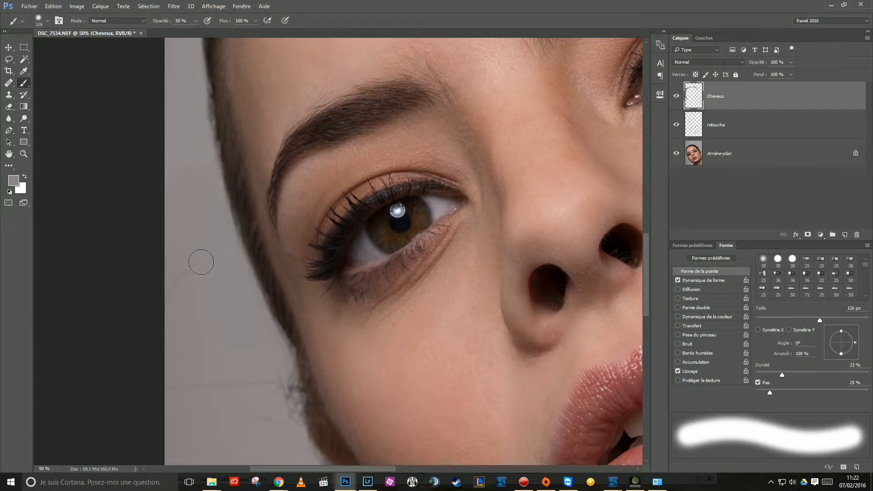
Resample the background grey and paint over the stray hairs along the left hair edge beside the cheek.
left_click_drag(232, 337, 251, 254)
left_click(282, 283, "alt")
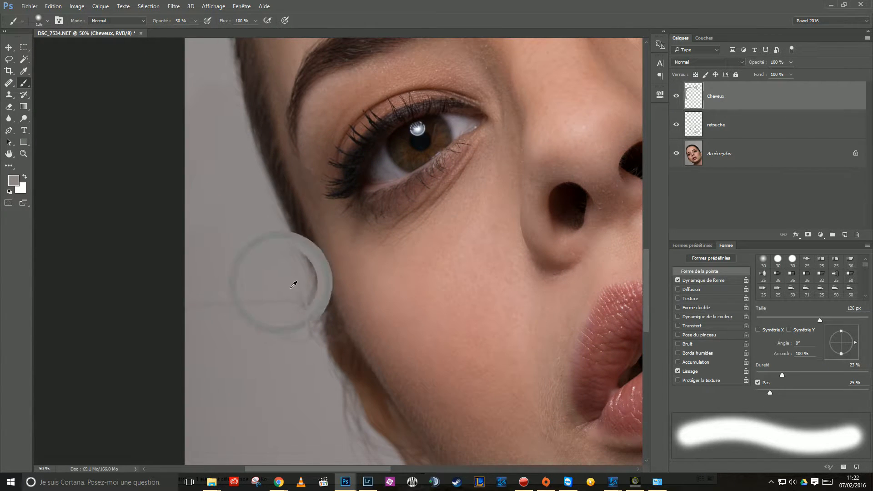
left_click_drag(299, 279, 326, 376)
mouse_move(279, 318)
left_mouse_down()
mouse_move(163, 314)
mouse_move(260, 313)
mouse_move(256, 299)
mouse_move(186, 314)
mouse_move(229, 311)
mouse_move(244, 335)
mouse_move(280, 356)
left_mouse_up()
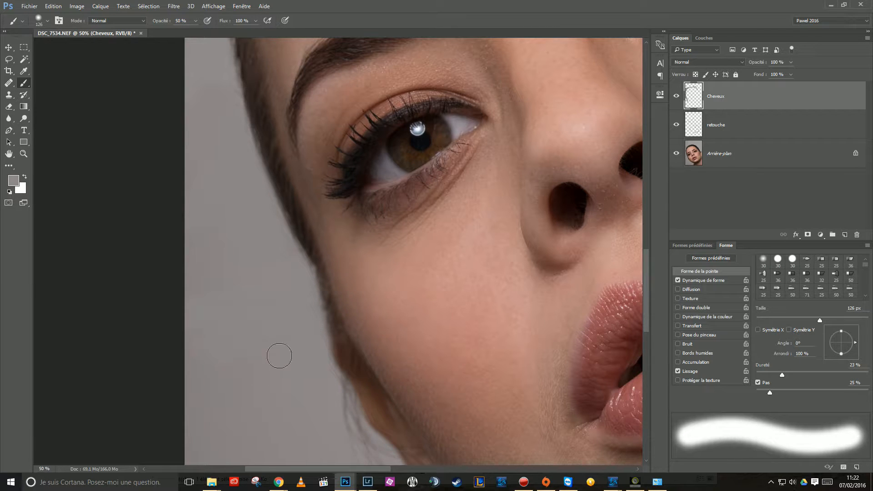
Paint background grey over the stray hairs around the left earlobe and jaw, enlarging the brush to 198 px.
left_click_drag(368, 370, 307, 249)
mouse_move(261, 282)
left_mouse_down()
mouse_move(276, 272)
mouse_move(297, 306)
mouse_move(278, 279)
mouse_move(313, 365)
left_mouse_up()
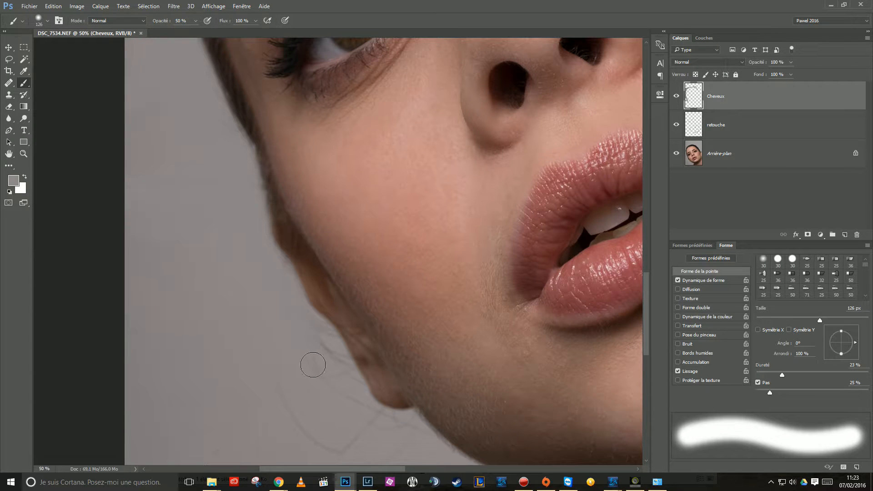
left_click_drag(274, 243, 271, 255)
mouse_move(310, 343)
left_mouse_down()
mouse_move(326, 353)
mouse_move(321, 337)
mouse_move(328, 340)
mouse_move(362, 414)
mouse_move(341, 395)
mouse_move(329, 348)
mouse_move(332, 446)
left_mouse_up()
scroll(333, 446, "down", 4)
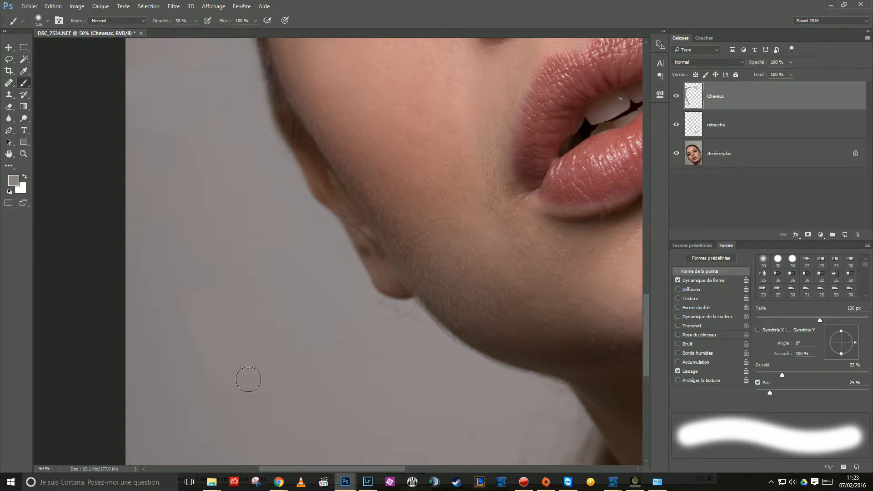
left_click_drag(293, 366, 311, 365, "alt")
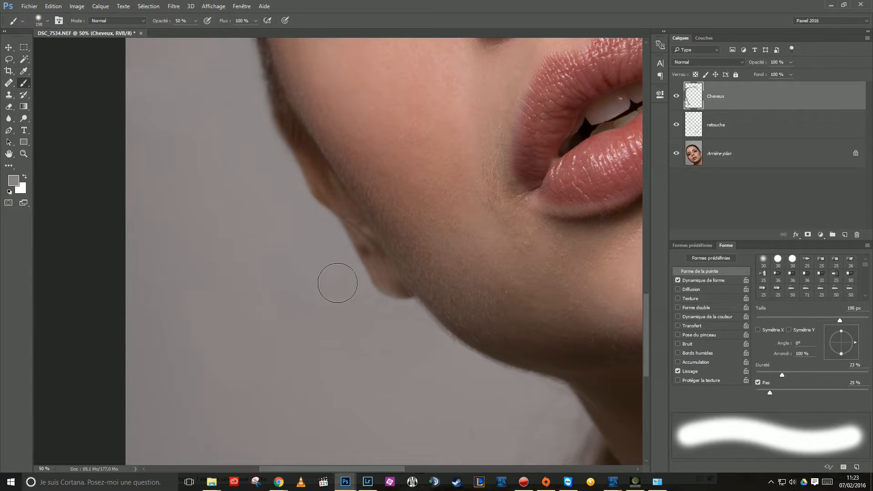
Paint background grey over the hair visible behind the neck below the jaw, with the brush at 126 px and 24% hardness.
left_click_drag(438, 362, 313, 272)
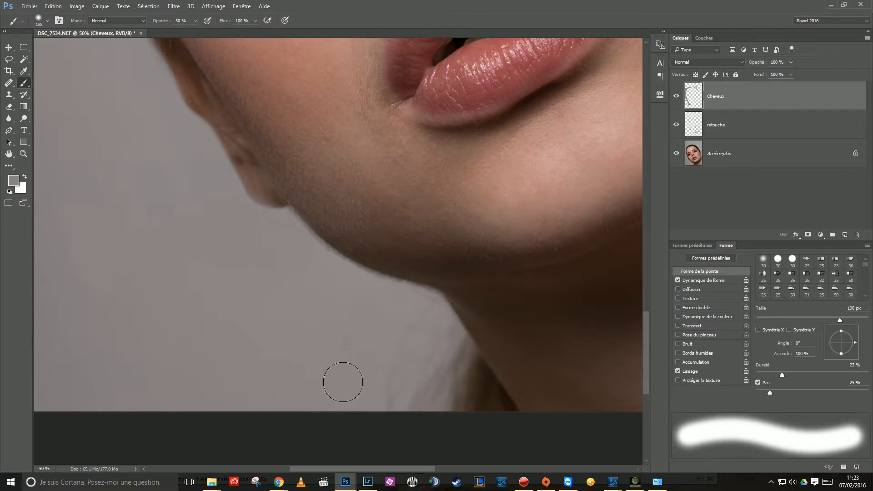
mouse_move(394, 373)
left_mouse_down()
mouse_move(399, 397)
mouse_move(423, 345)
mouse_move(435, 344)
mouse_move(455, 434)
mouse_move(490, 442)
mouse_move(414, 381)
left_mouse_up()
key("ctrl+z")
left_click_drag(441, 352, 491, 411)
left_click_drag(444, 321, 504, 403)
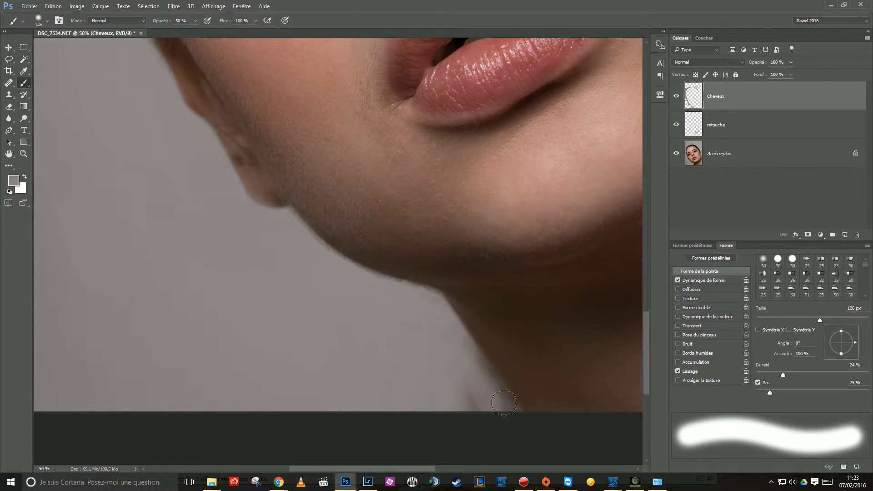
left_click_drag(449, 331, 495, 404)
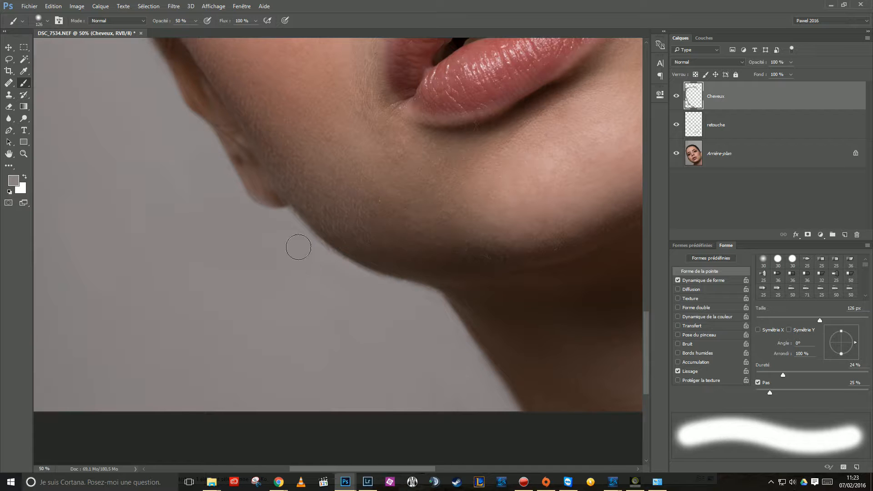
Sample the grey beneath the right earlobe and paint over the hairs between the ear and the neck.
left_click_drag(467, 253, 224, 396)
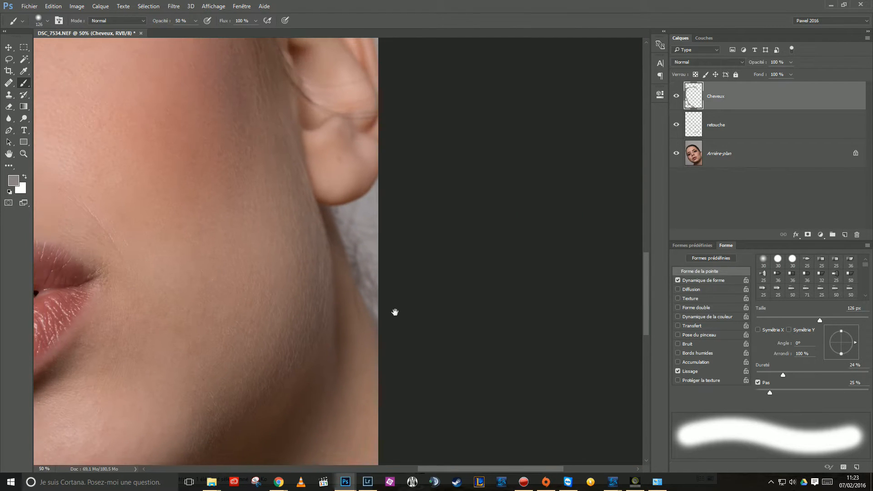
left_click(374, 200, "alt")
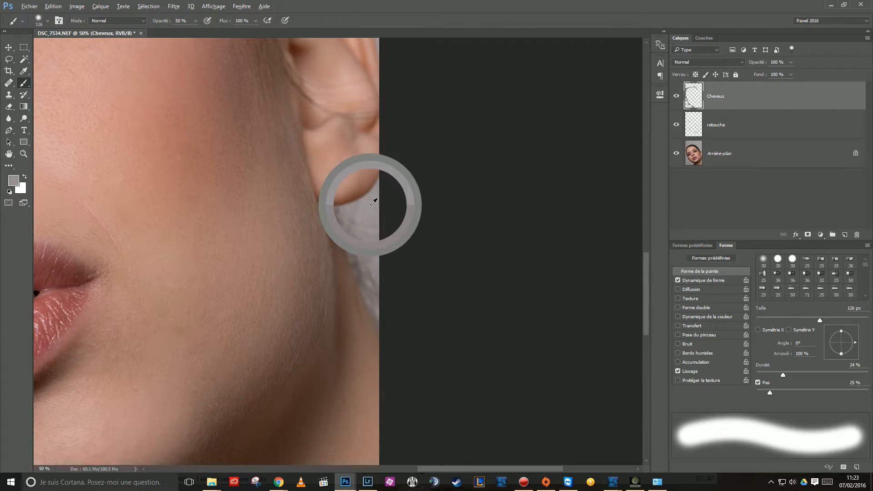
mouse_move(365, 255)
left_mouse_down()
mouse_move(348, 216)
mouse_move(357, 216)
mouse_move(378, 292)
mouse_move(351, 219)
left_mouse_up()
right_click(349, 220, "alt")
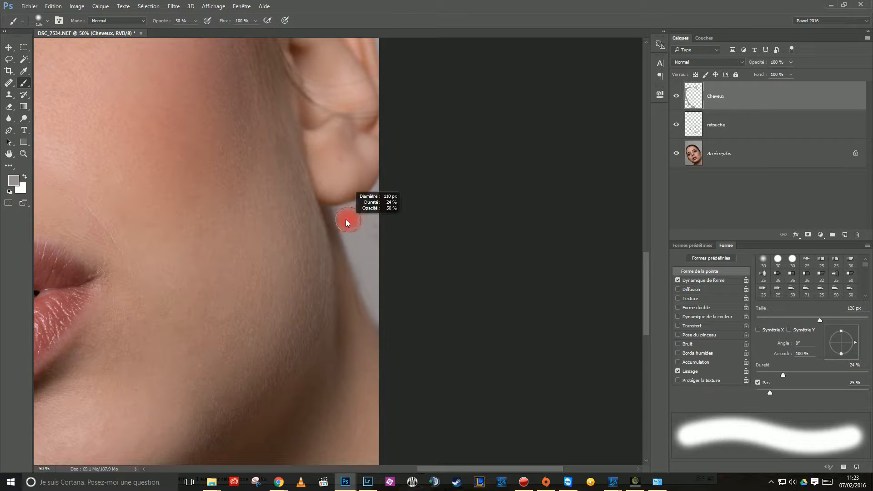
Paint background grey over the stray hairs along the right hair edge down to the ear, using a 118 px brush with 25% hardness and undoing the misplaced stroke.
left_click_drag(315, 146, 376, 363)
left_click_drag(333, 136, 365, 243)
left_click_drag(370, 185, 383, 291)
right_click(389, 286, "alt")
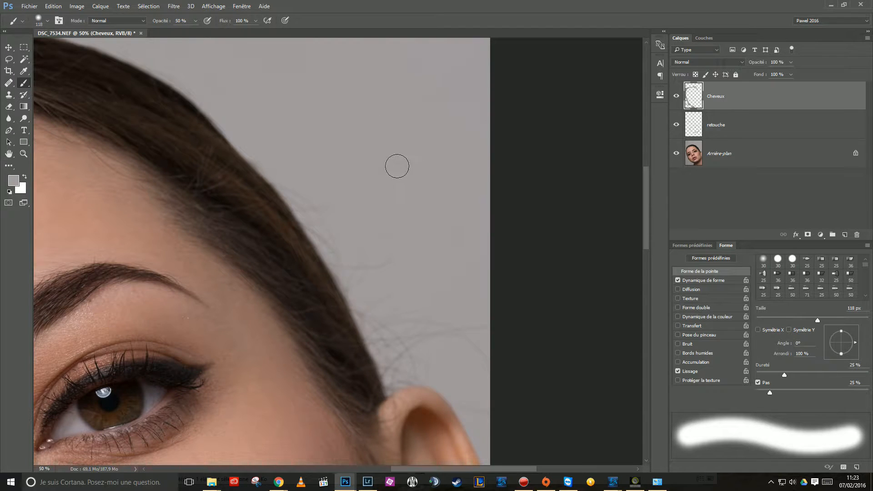
mouse_move(312, 190)
left_mouse_down()
mouse_move(282, 177)
mouse_move(344, 261)
mouse_move(334, 219)
mouse_move(318, 220)
mouse_move(377, 347)
mouse_move(376, 317)
mouse_move(399, 382)
mouse_move(389, 382)
mouse_move(428, 370)
mouse_move(398, 361)
left_mouse_up()
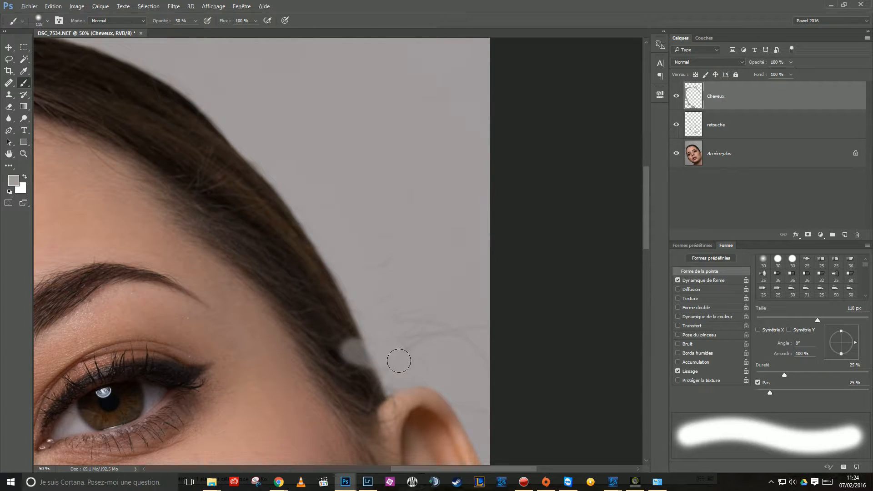
key("ctrl+z")
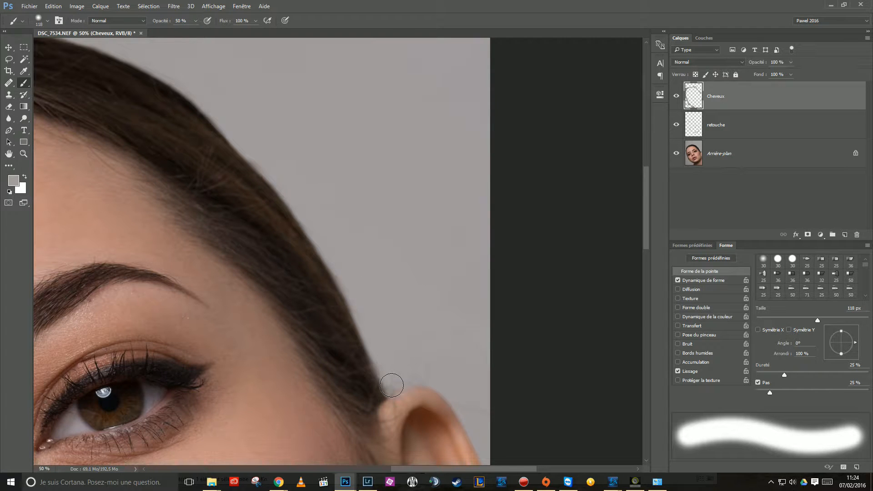
Examine the retouched portrait from the right ear across the eyes, nose and lips, and then as a whole image.
scroll(479, 323, "down", 3)
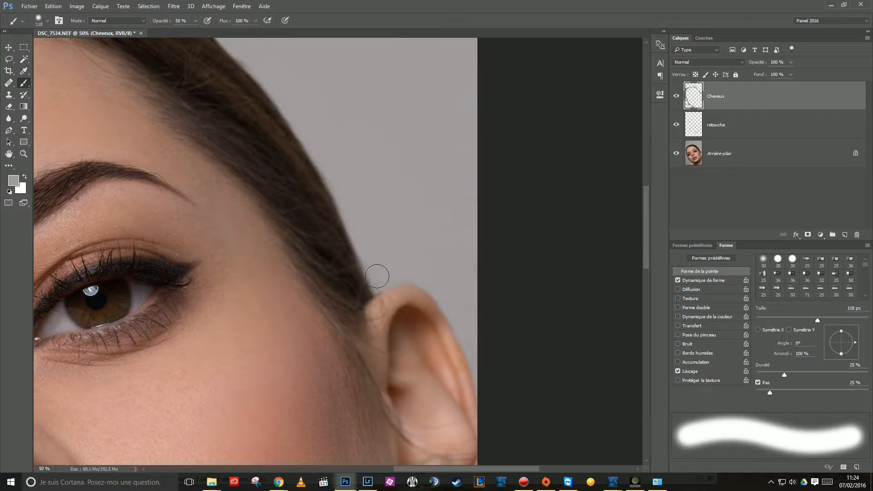
key("space")
mouse_move(448, 268)
left_mouse_down()
mouse_move(459, 302)
mouse_move(415, 181)
mouse_move(450, 204)
mouse_move(493, 180)
left_mouse_up()
key("space")
left_click_drag(266, 231, 480, 195)
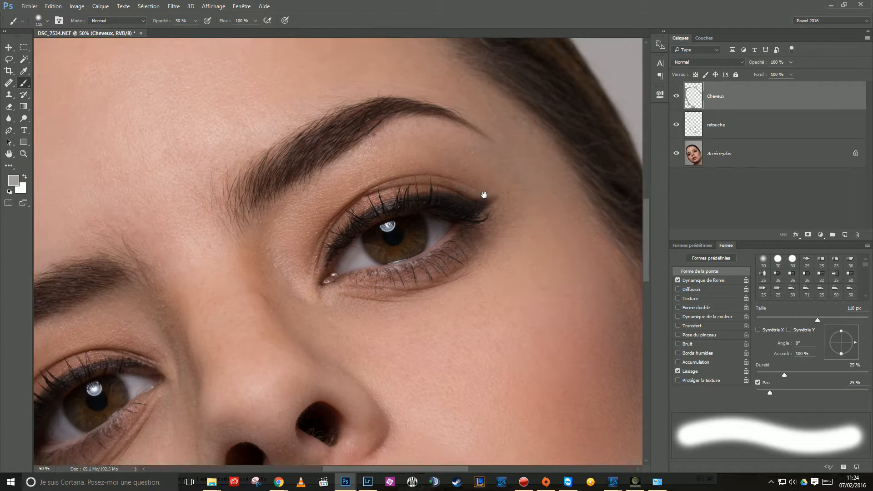
left_click_drag(347, 250, 392, 185)
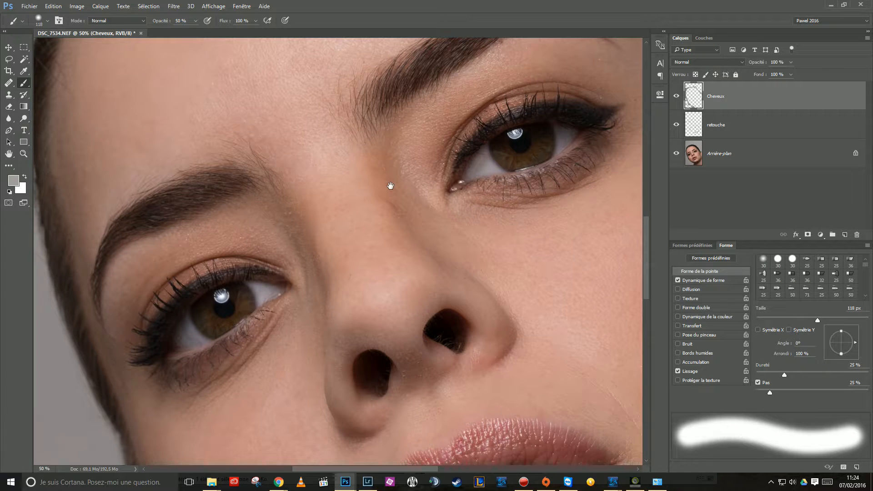
left_click_drag(346, 211, 332, 250)
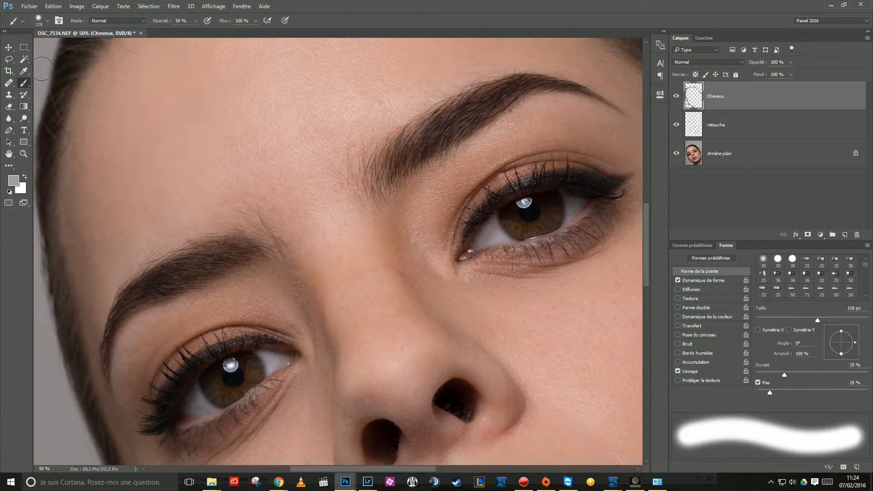
left_click(7, 46)
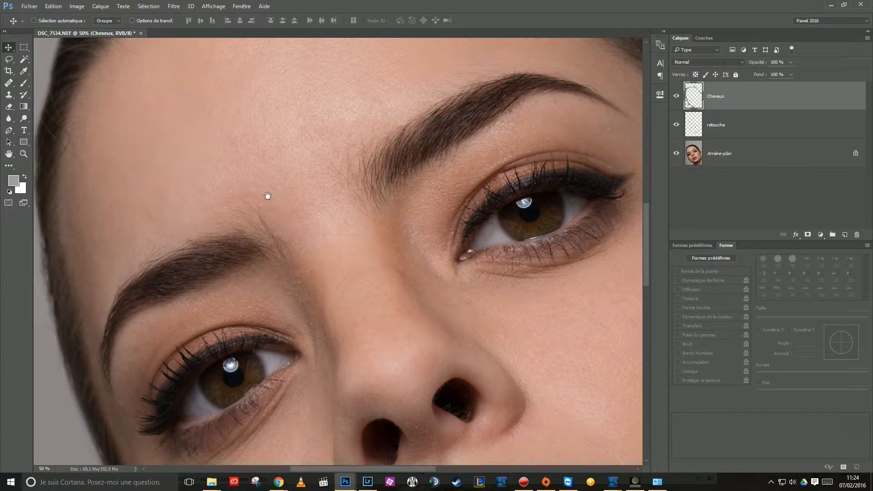
left_click_drag(433, 220, 294, 193)
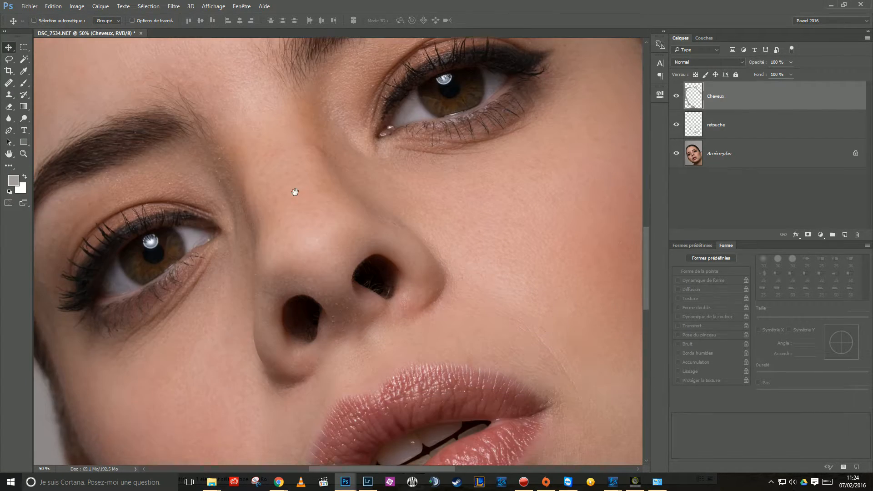
left_click_drag(325, 159, 317, 220)
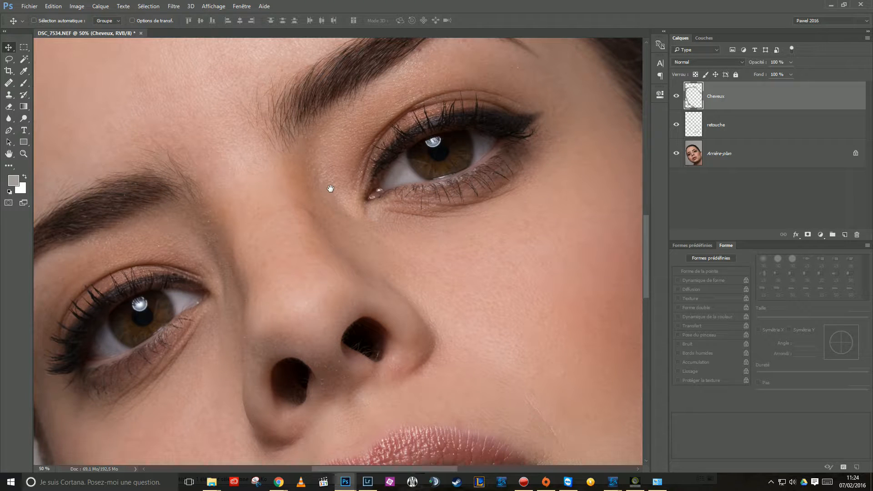
left_click_drag(355, 293, 396, 246)
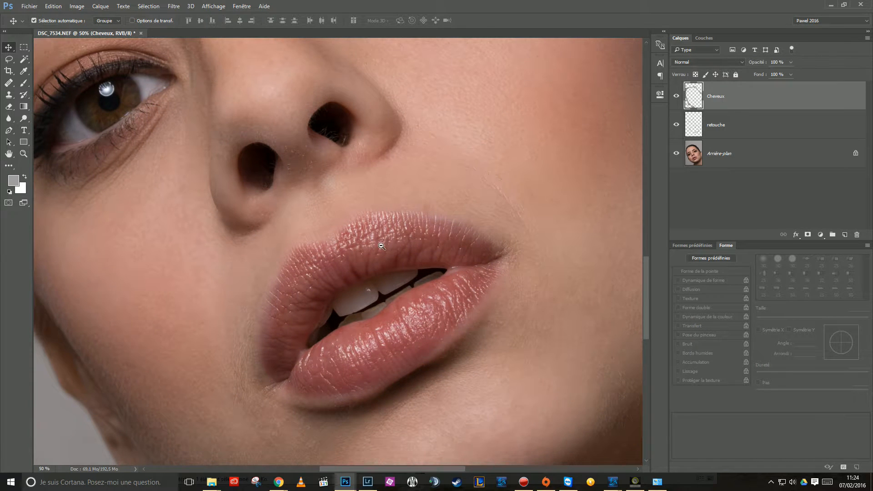
left_click(381, 246, "alt")
left_click(381, 246, "alt")
left_click(381, 245, "alt")
left_click_drag(386, 191, 387, 224)
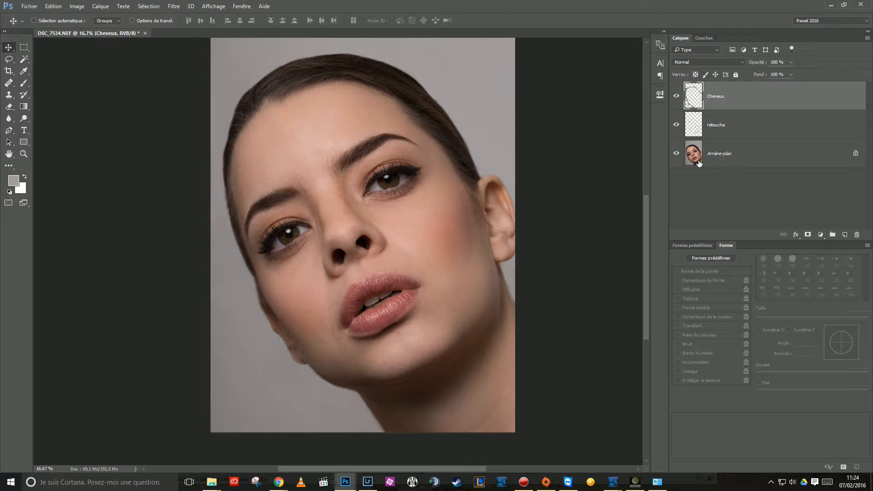
Group the "Cheveux" and "retouche" layers and name the group "Retouche".
left_click(708, 127, "ctrl")
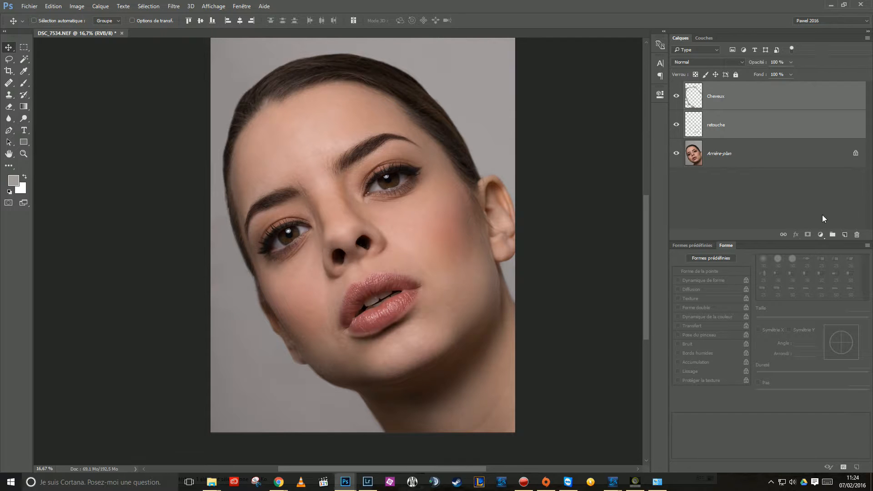
left_click(719, 94)
left_click(728, 128, "ctrl")
left_click(833, 235)
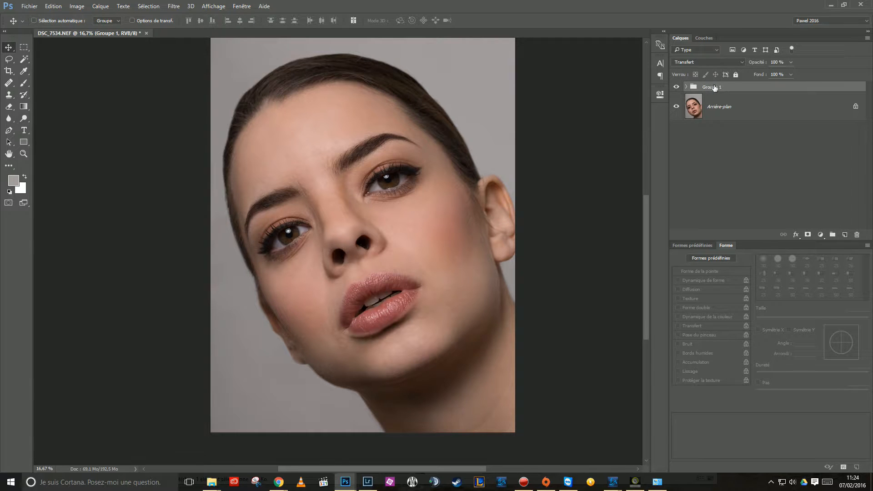
type("ouche")
key("Return")
Convert the locked background into a regular layer named "Calque 0" with Normal mode and 100% opacity.
left_click(719, 107)
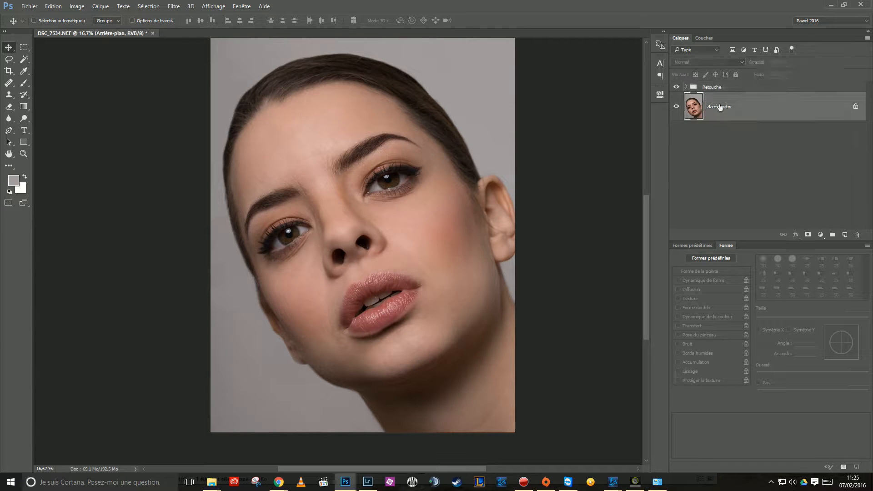
double_click(694, 108)
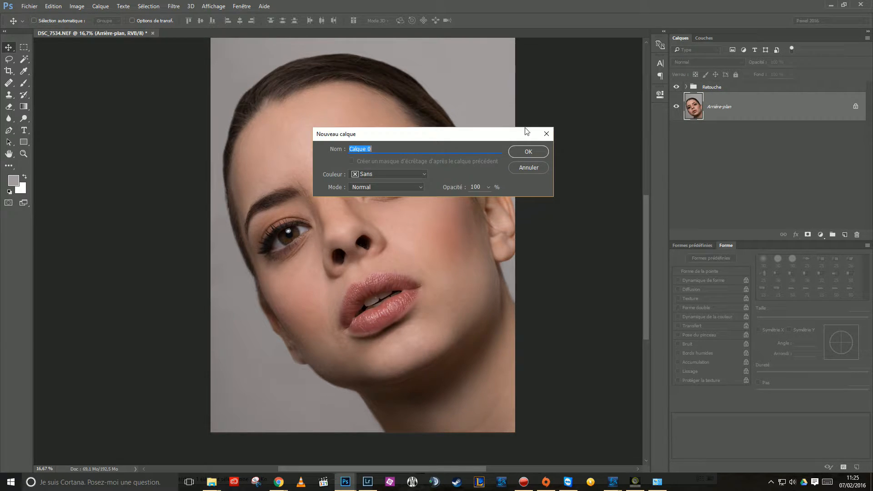
left_click_drag(497, 136, 611, 191)
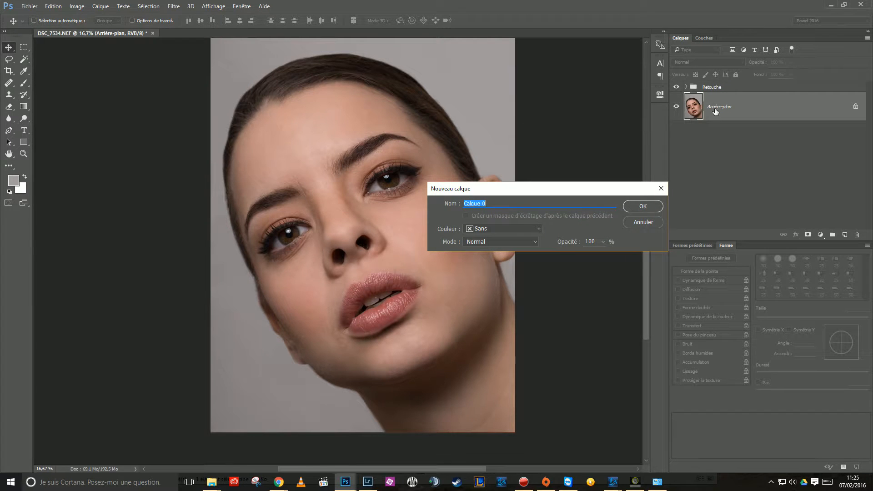
left_click(642, 207)
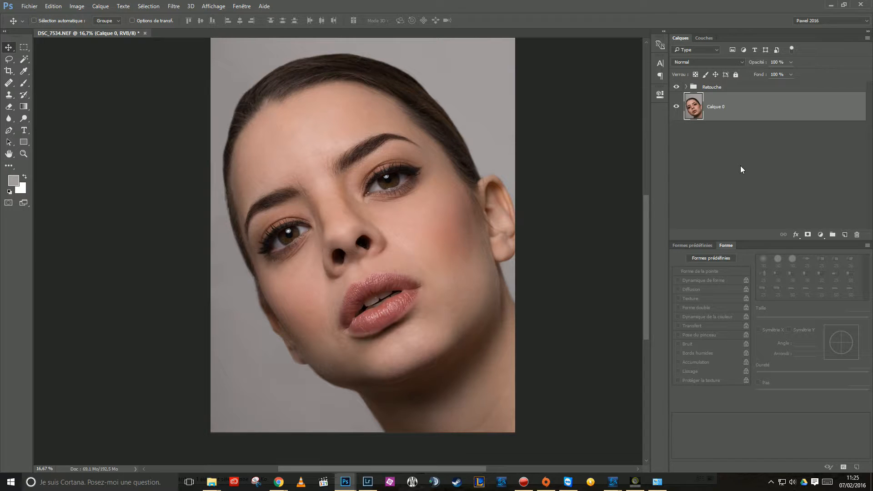
Compare the portrait with and without the "Retouche" group by hiding and showing it.
left_click(716, 88)
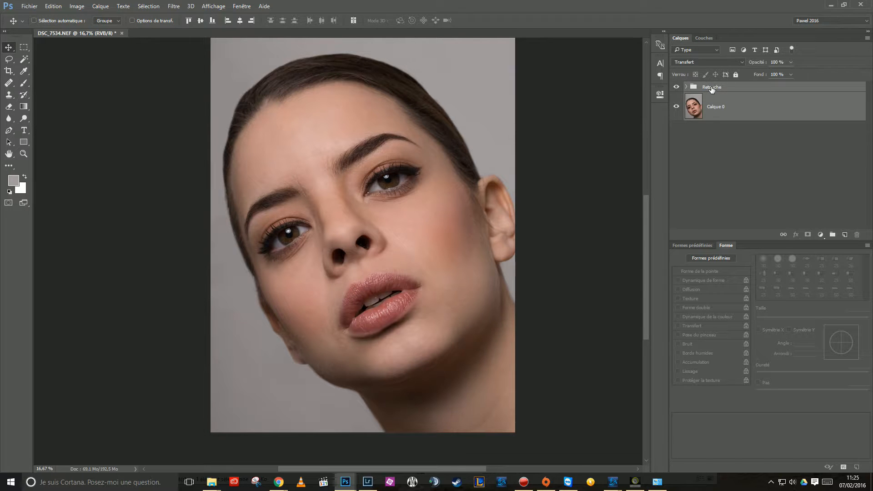
left_click(693, 88)
left_click(676, 88)
left_click(676, 88)
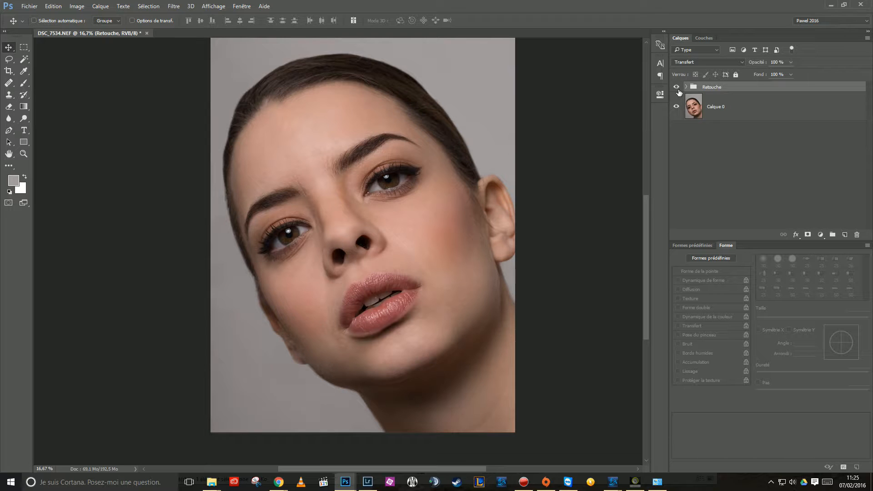
Duplicate the "Retouche" group together with the "Calque 0" layer, undoing the copy made of the group alone.
mouse_move(692, 88)
left_mouse_down()
mouse_move(764, 111)
mouse_move(763, 184)
mouse_move(795, 232)
mouse_move(845, 235)
left_mouse_up()
key("ctrl+z")
left_click(727, 115, "shift")
left_click_drag(693, 87, 845, 235)
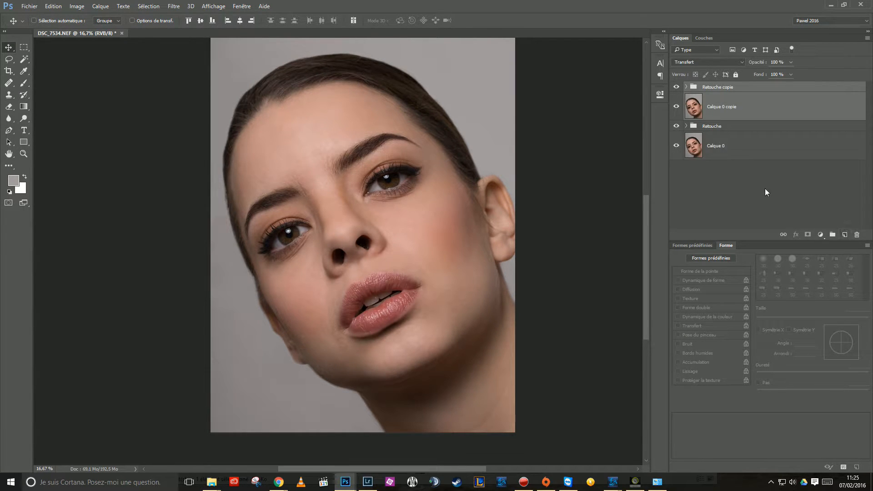
Merge the "Retouche copie" group with the "Calque 0 copie" layer into a single layer.
left_click(710, 127)
left_click(711, 88)
left_click(716, 110, "shift")
left_click(712, 128)
left_click(712, 144, "shift")
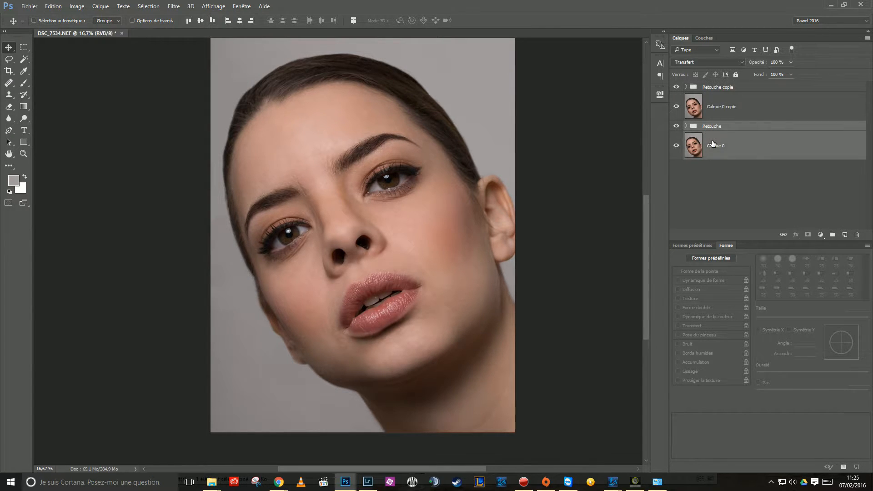
left_click(718, 107)
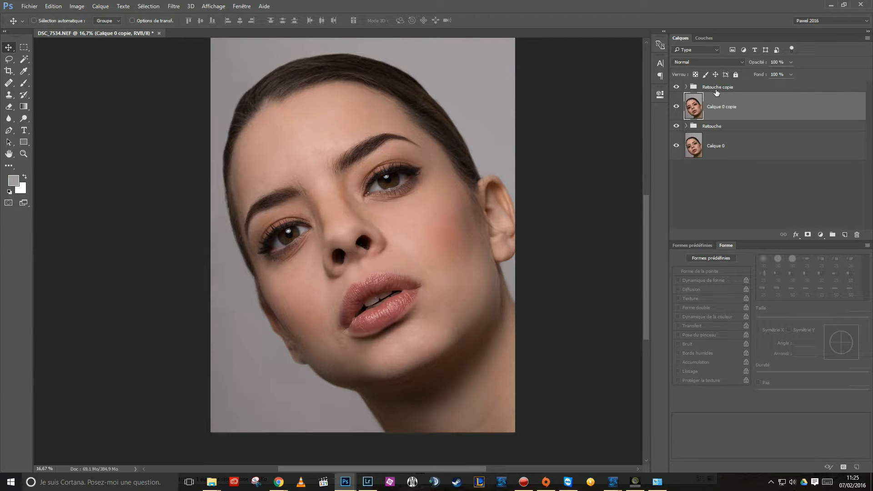
left_click(717, 89, "shift")
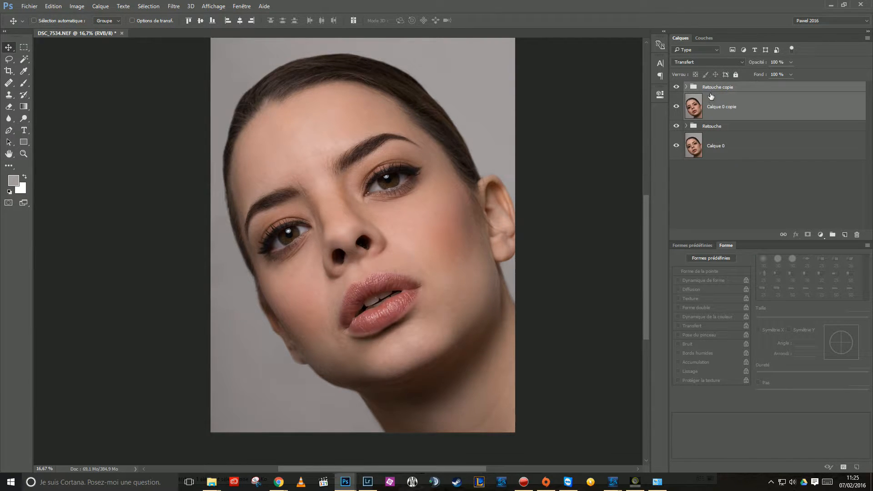
left_click(867, 39)
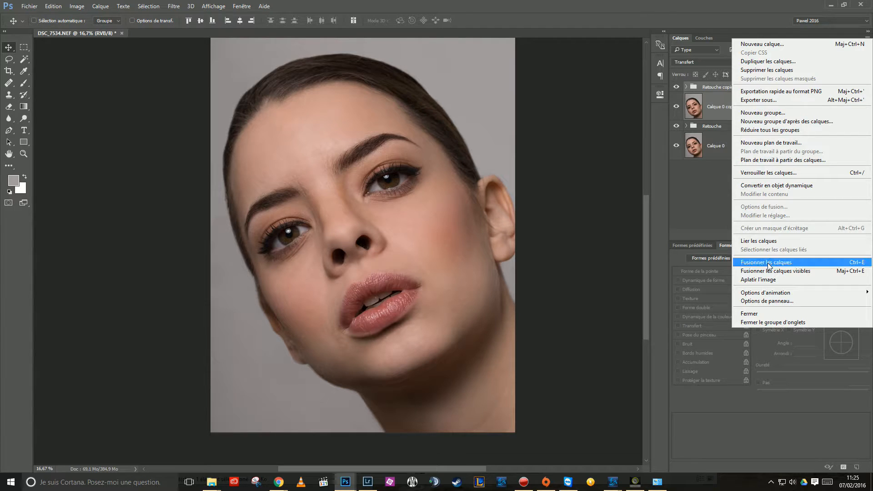
left_click(823, 263)
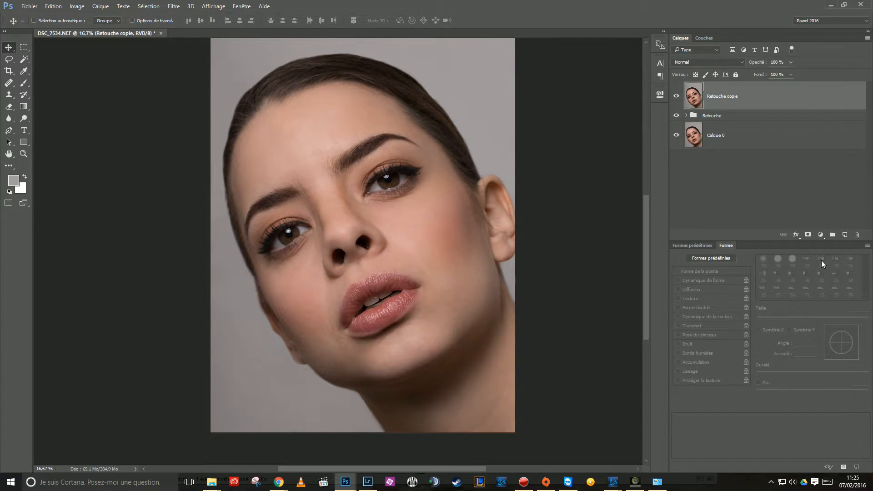
Rename the merged layer "lumière" and convert it to a smart object (objet dynamique).
double_click(718, 97)
type("lumière")
key("Return")
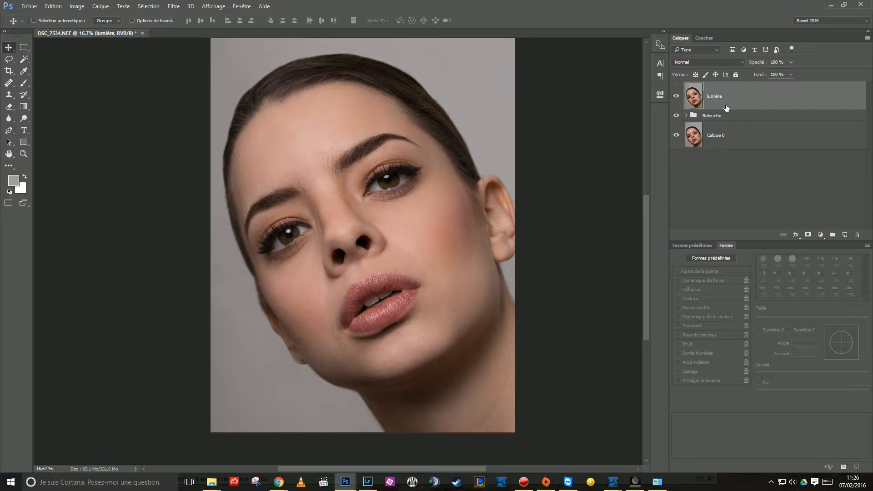
left_click_drag(355, 159, 370, 191)
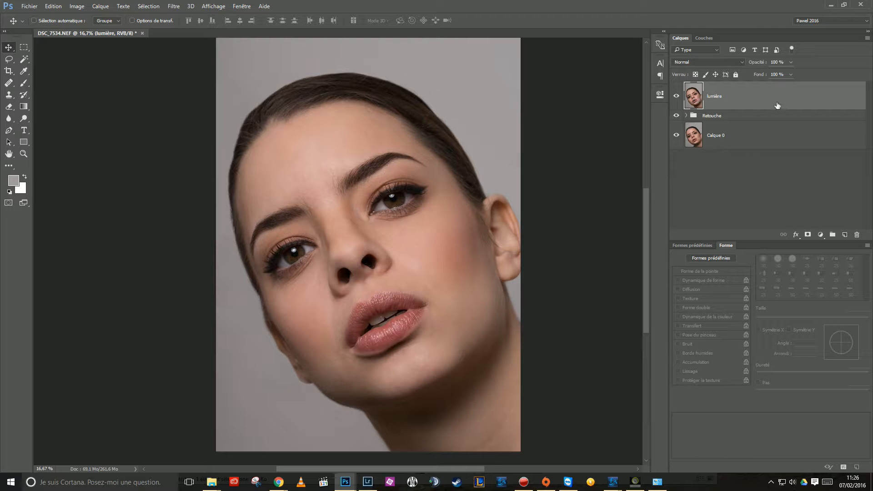
right_click(728, 96)
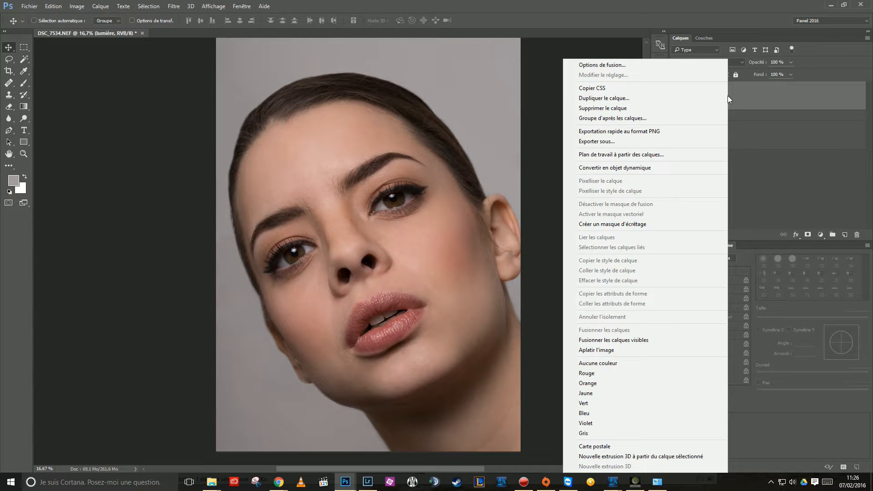
left_click(629, 168)
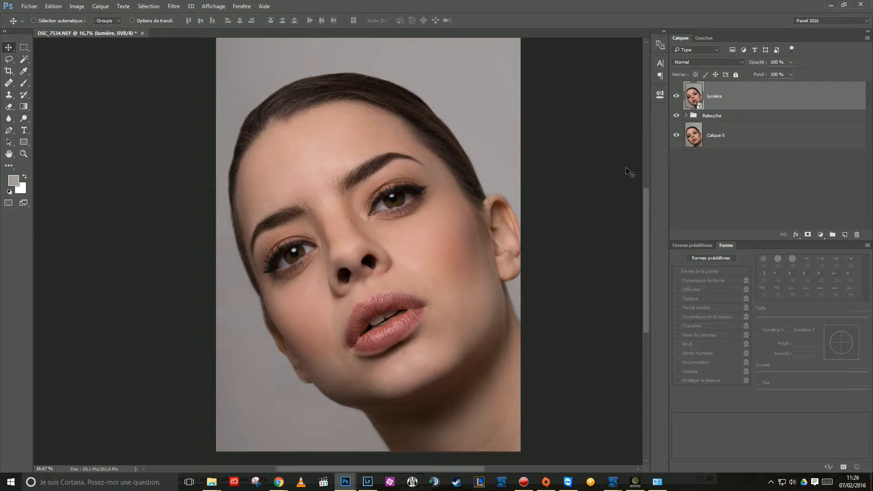
Open the Surface Blur filter (Flou de surface) for the "lumière" layer and inspect its preview on the face.
left_click(175, 7)
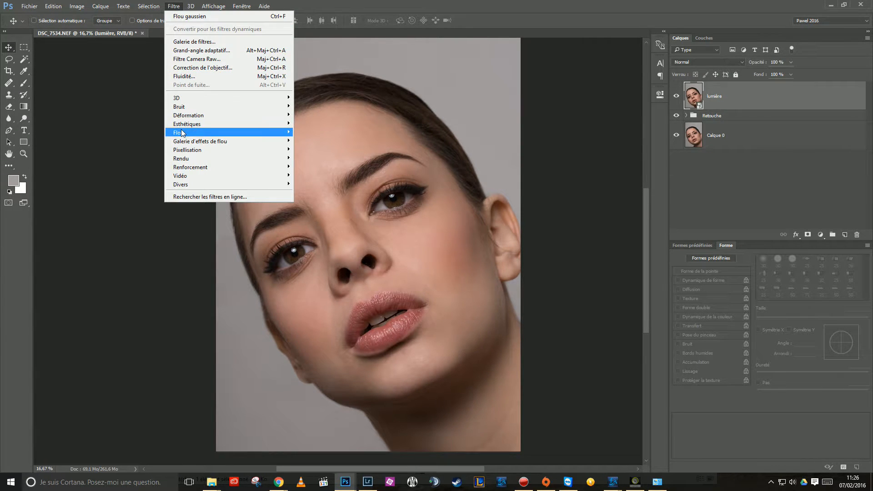
mouse_move(182, 133)
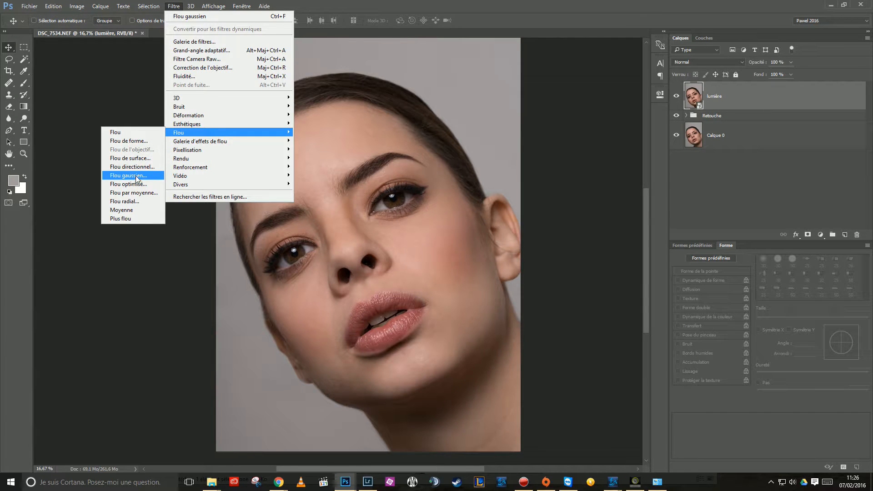
left_click(153, 159)
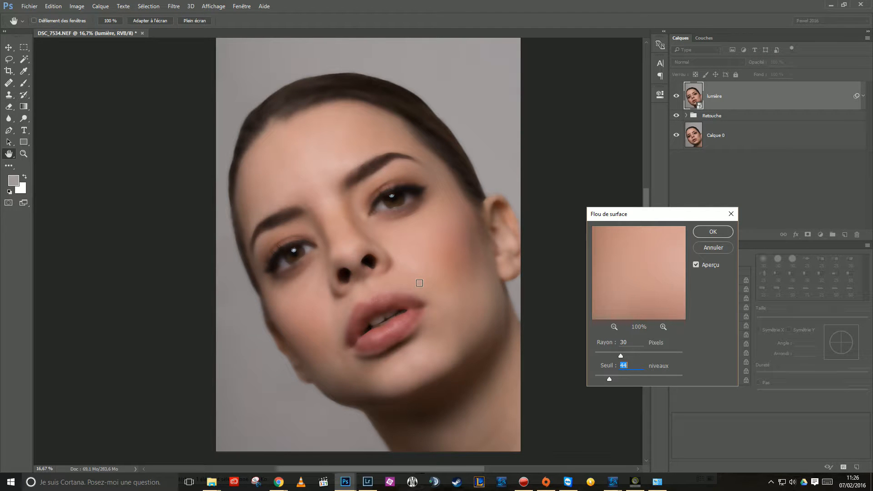
left_click(438, 279, "ctrl")
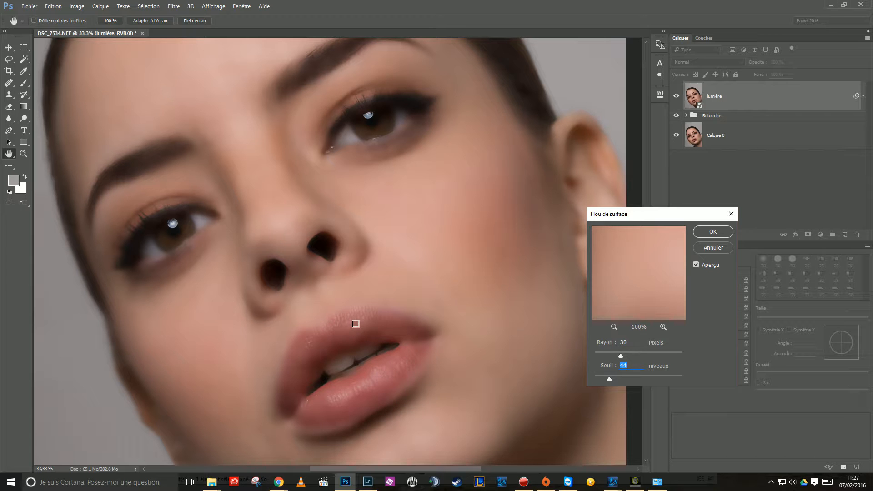
left_click_drag(392, 146, 395, 183)
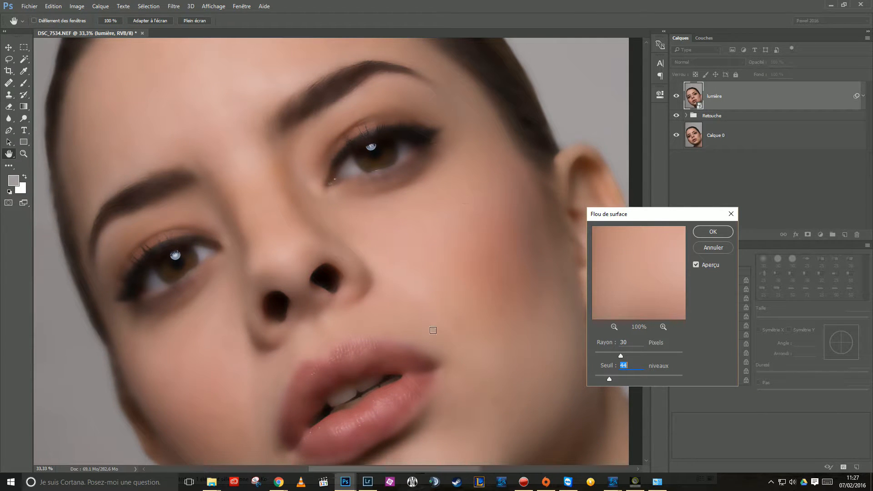
key("alt")
left_click(413, 247, "alt")
left_click(408, 250, "alt")
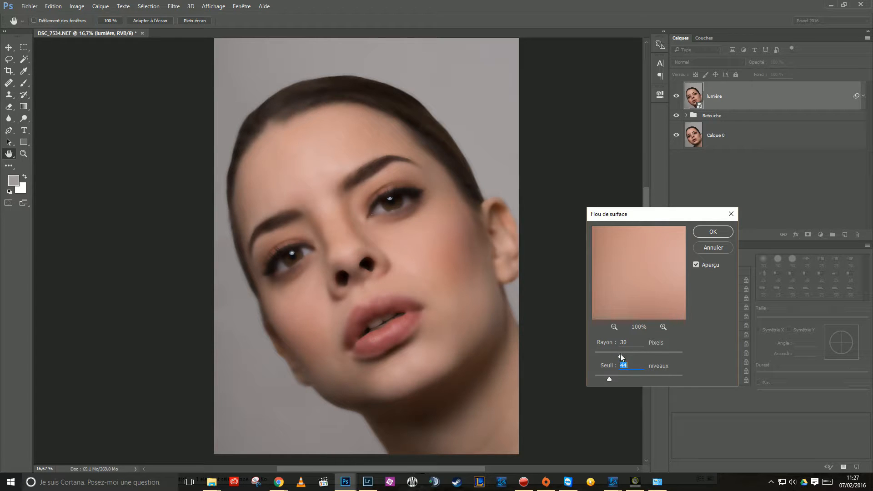
Set the surface blur radius to 29 pixels and threshold to 62 levels, and compare the face with and without the preview.
left_click_drag(622, 354, 615, 378)
left_click(411, 257, "ctrl")
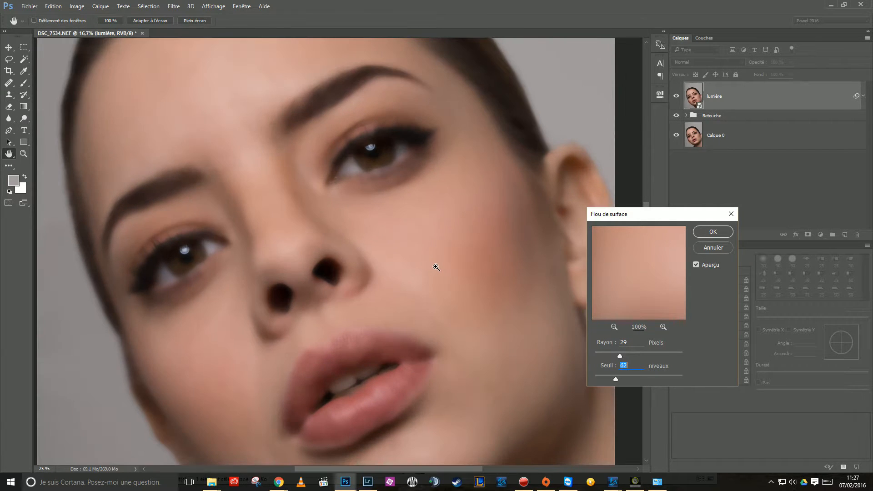
left_click(451, 276, "ctrl")
left_click(695, 265)
left_click(695, 265)
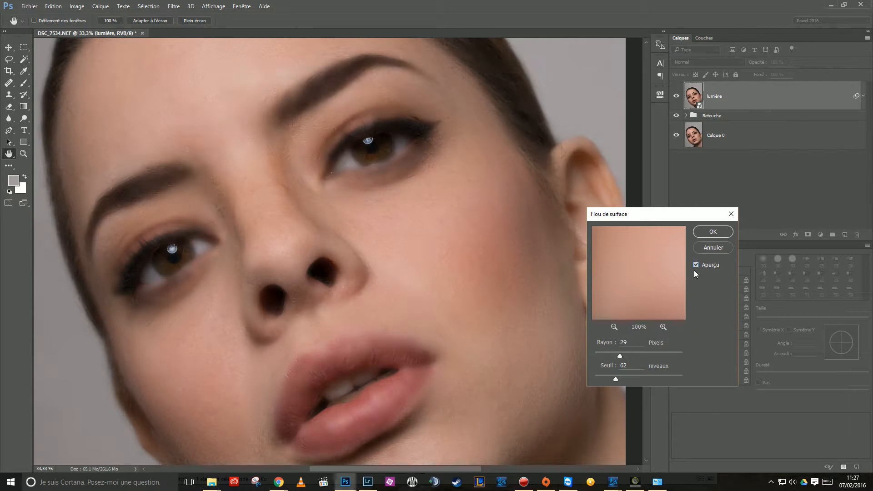
Reduce the surface blur radius to 24 pixels and apply the filter to the "lumière" layer.
left_click_drag(620, 354, 614, 356)
left_click_drag(444, 228, 447, 245)
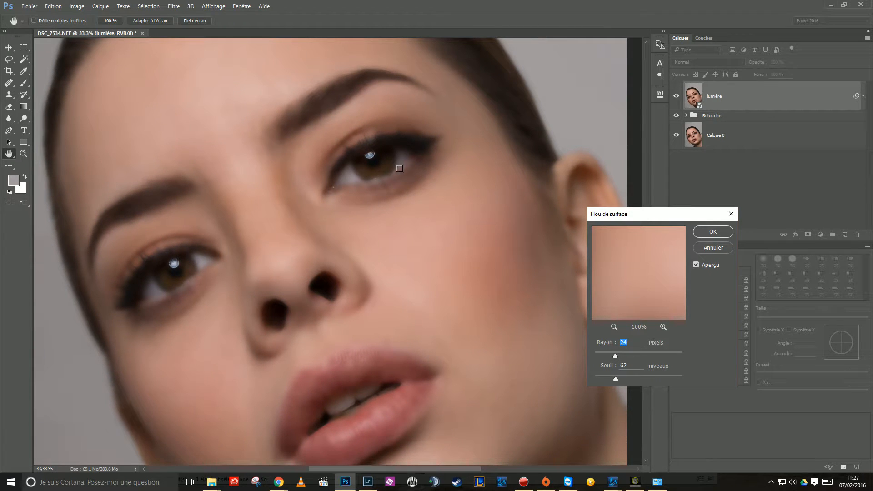
left_click(713, 231)
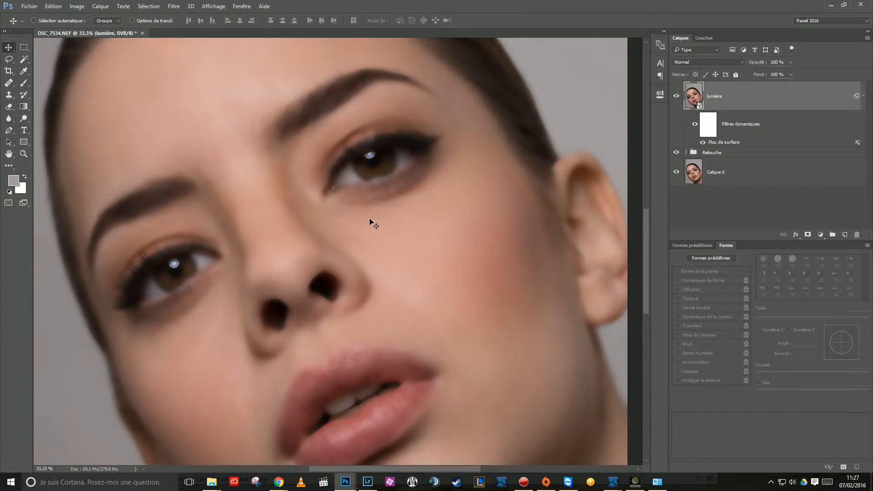
left_click(375, 239, "ctrl+alt")
left_click(377, 243, "ctrl+alt")
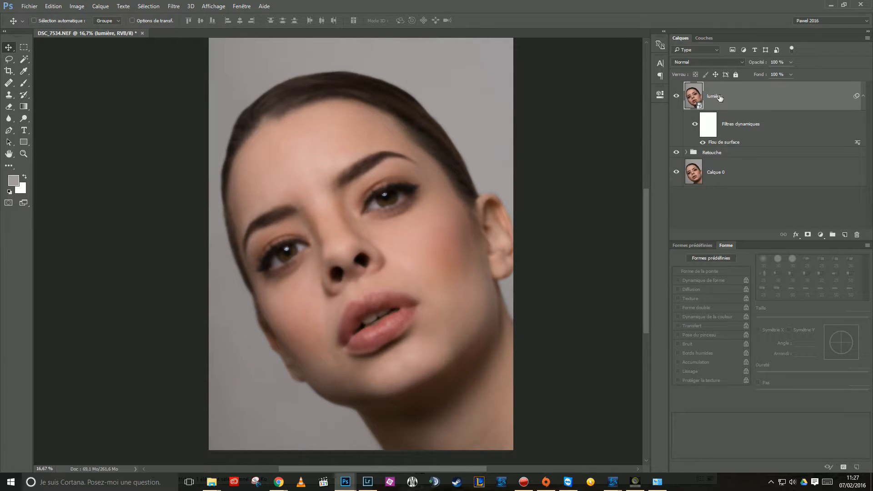
Set the "lumière" layer's blend mode to Superposition and check the effect on the face.
left_click(689, 63)
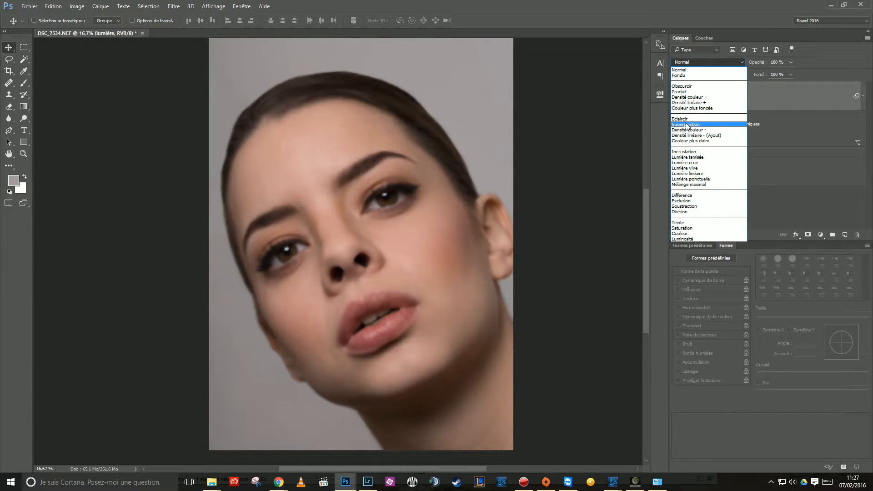
left_click(686, 125)
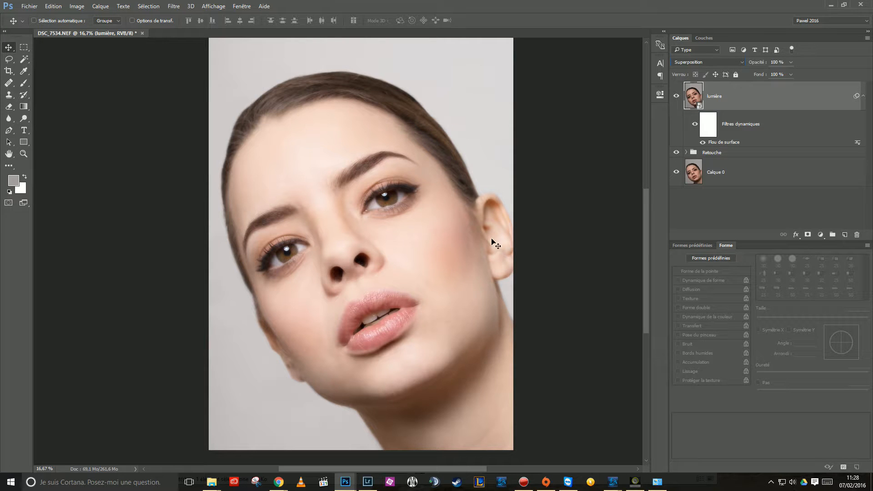
scroll(403, 274, "up", 1)
left_click_drag(383, 286, 399, 298)
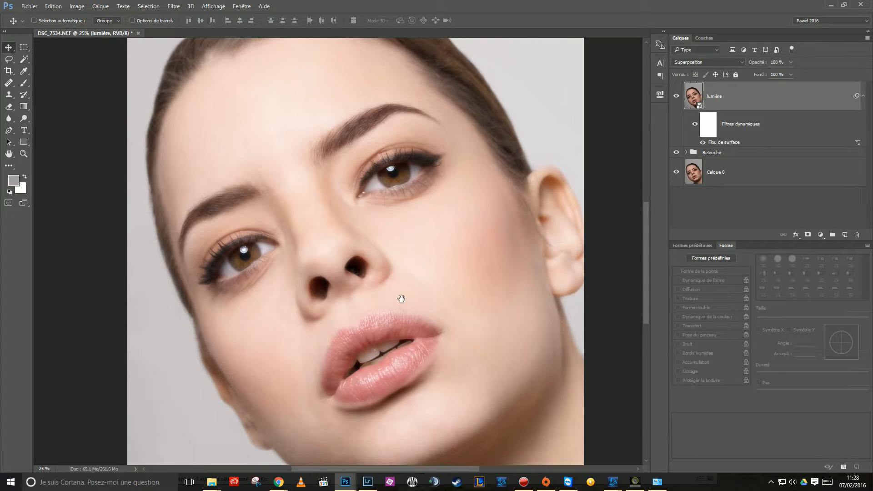
scroll(400, 297, "down", 1)
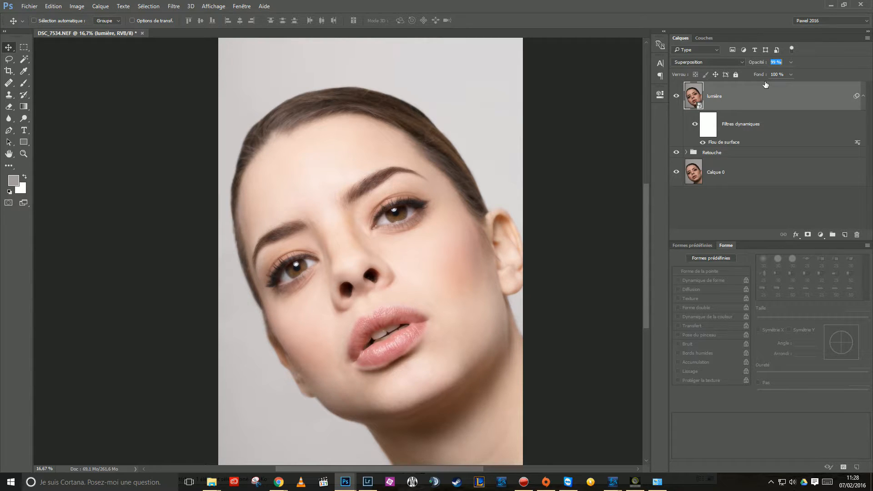
Lower the "lumière" layer's opacity to 70%.
left_click(777, 61)
left_click_drag(779, 61, 740, 56)
type("40")
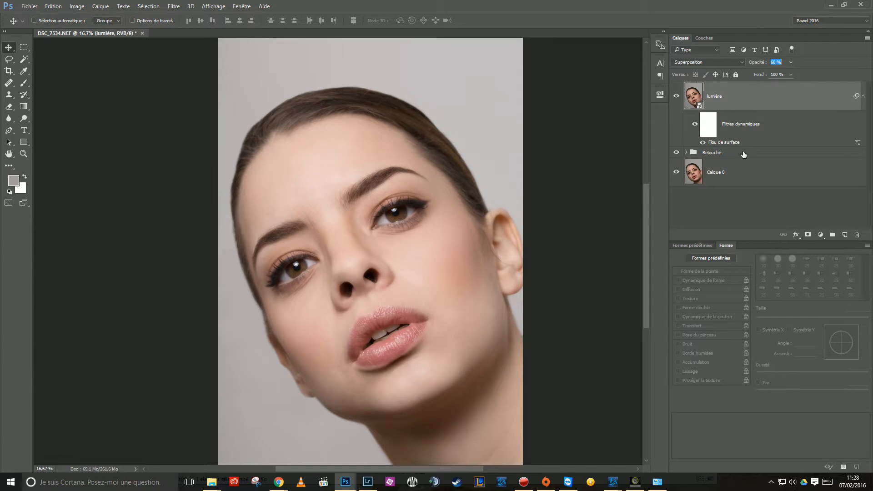
Compare the portrait with and without the "lumière" layer, both as a whole and close up on the cheek and eyes.
left_click(677, 97)
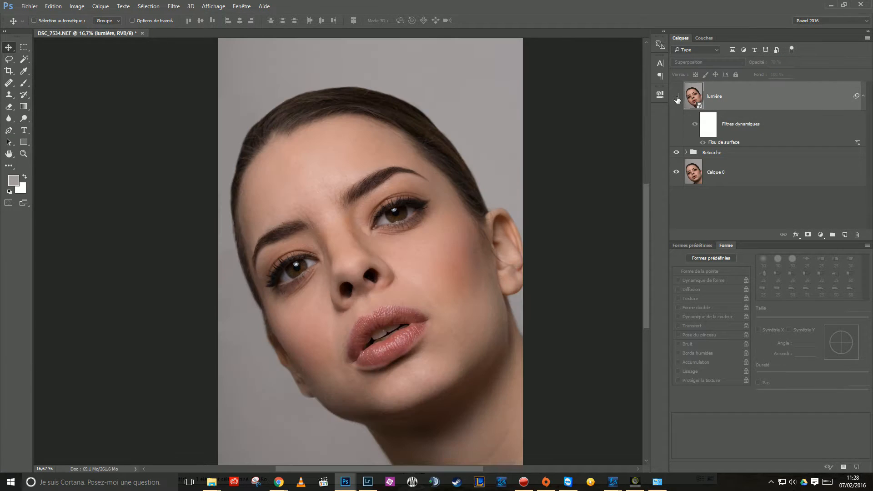
left_click(677, 97)
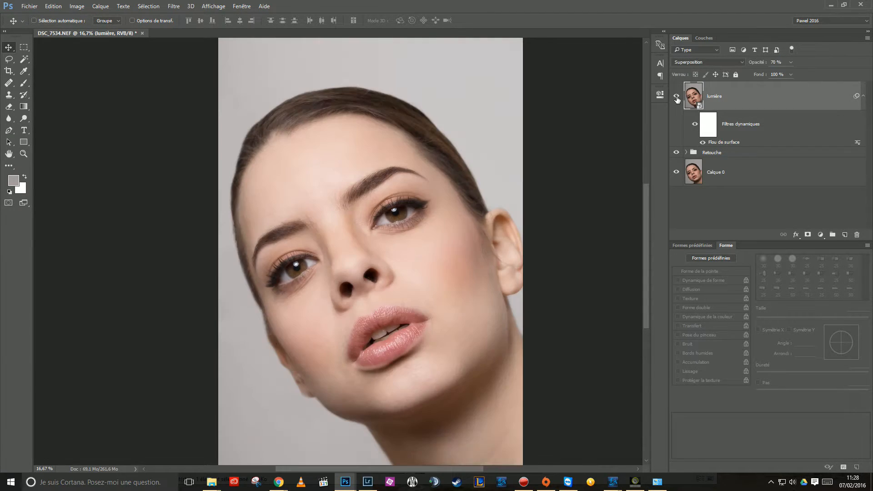
left_click(450, 260, "ctrl")
left_click(441, 286, "ctrl")
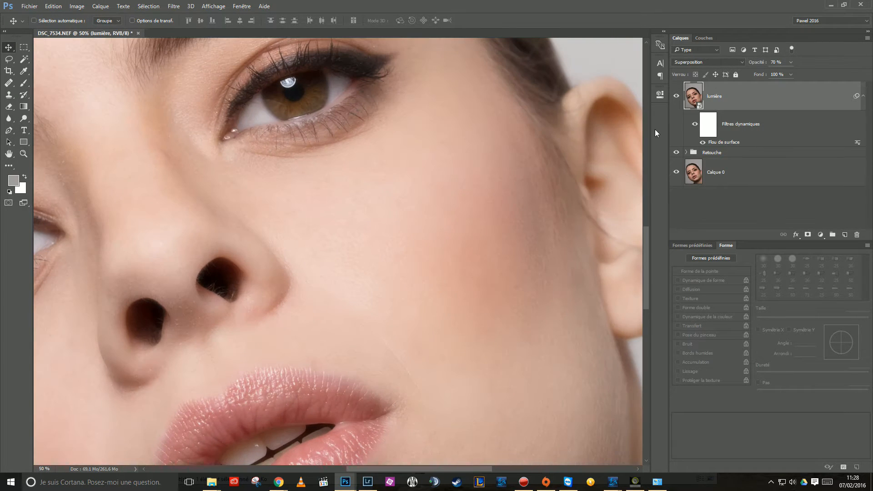
left_click(677, 97)
left_click(677, 97)
left_click_drag(406, 261, 481, 307)
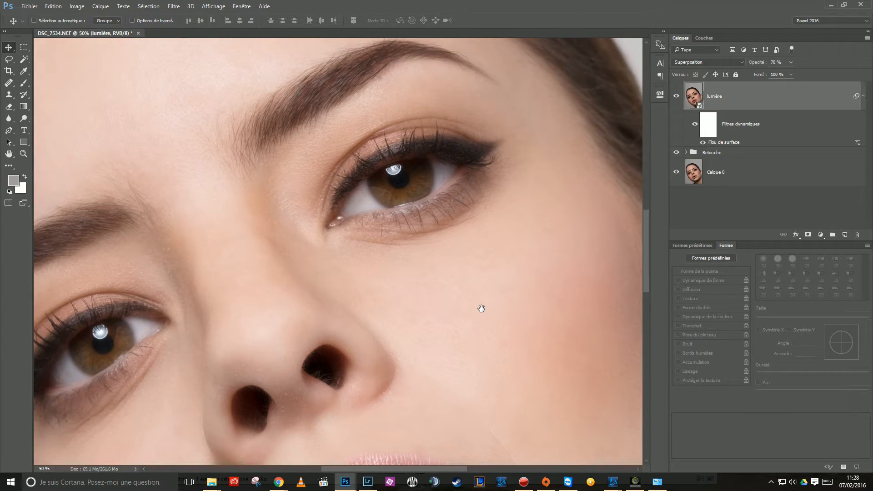
Add a layer mask to the "lumière" layer and prepare a black brush at 100% opacity.
left_click(808, 235)
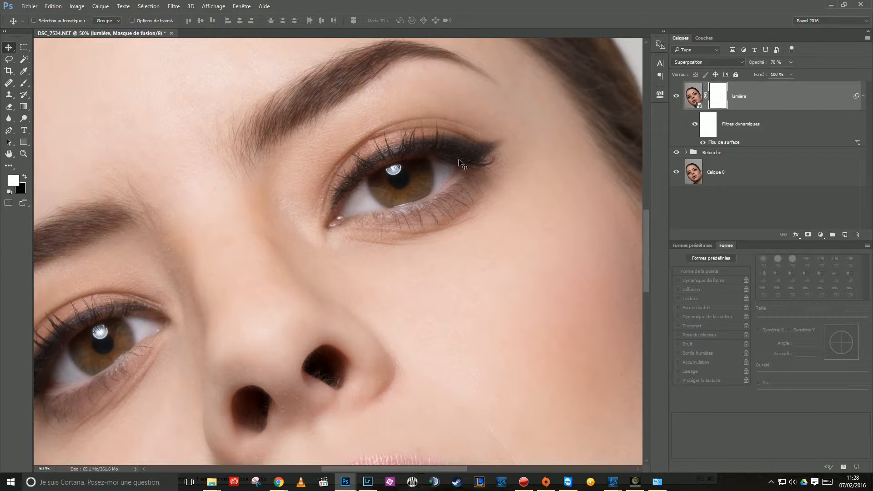
left_click(20, 87)
key("x")
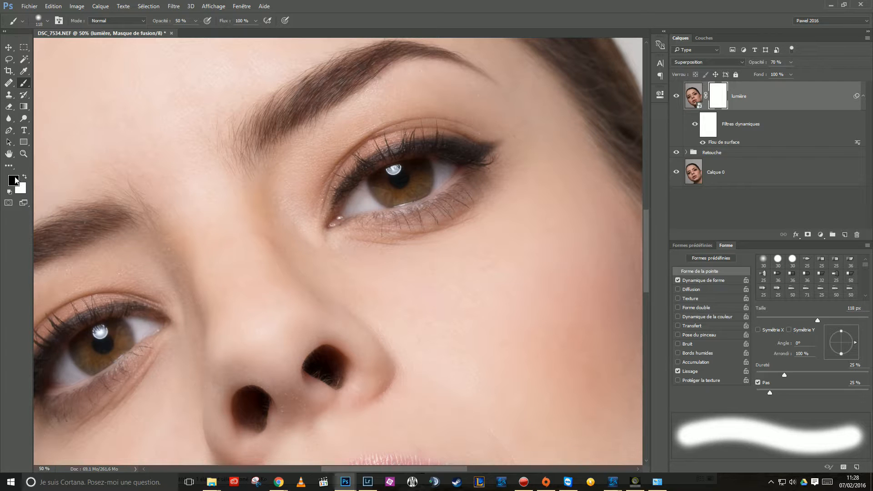
left_click_drag(161, 22, 204, 21)
Paint black over both eyes on the "lumière" mask, with the brush resized to 62 px and 24% hardness.
mouse_move(442, 166)
left_mouse_down()
mouse_move(383, 179)
mouse_move(359, 206)
mouse_move(432, 176)
mouse_move(407, 175)
mouse_move(363, 197)
mouse_move(430, 176)
mouse_move(455, 156)
mouse_move(360, 189)
mouse_move(352, 203)
left_mouse_up()
key("space")
left_click_drag(240, 296, 490, 164)
mouse_move(409, 183)
left_mouse_down()
mouse_move(358, 195)
mouse_move(319, 222)
mouse_move(312, 246)
mouse_move(391, 194)
mouse_move(330, 214)
mouse_move(317, 227)
left_mouse_up()
left_click_drag(362, 205, 349, 205, "alt")
key("space")
left_click_drag(427, 243, 246, 206)
left_click_drag(327, 340, 360, 278)
left_click(335, 265, "alt")
left_click(335, 264, "alt")
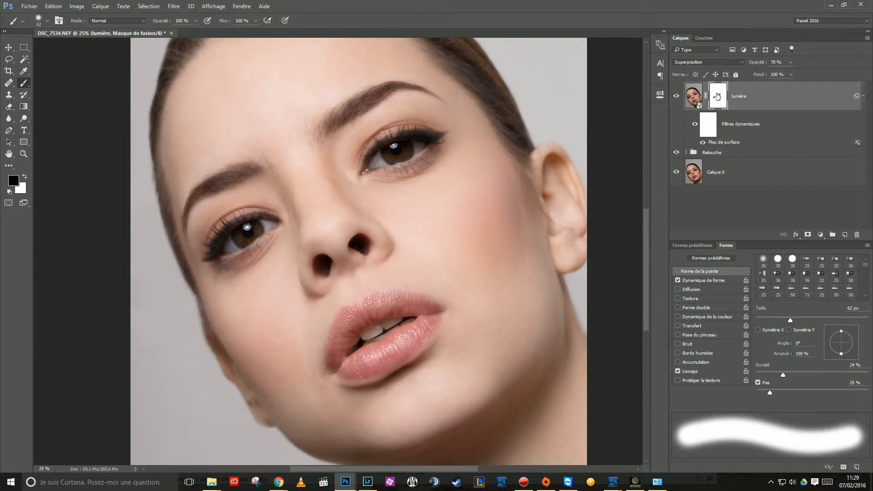
Compare the eyes with the "lumière" layer mask disabled and enabled.
left_click(717, 96, "shift")
left_click(720, 96, "shift")
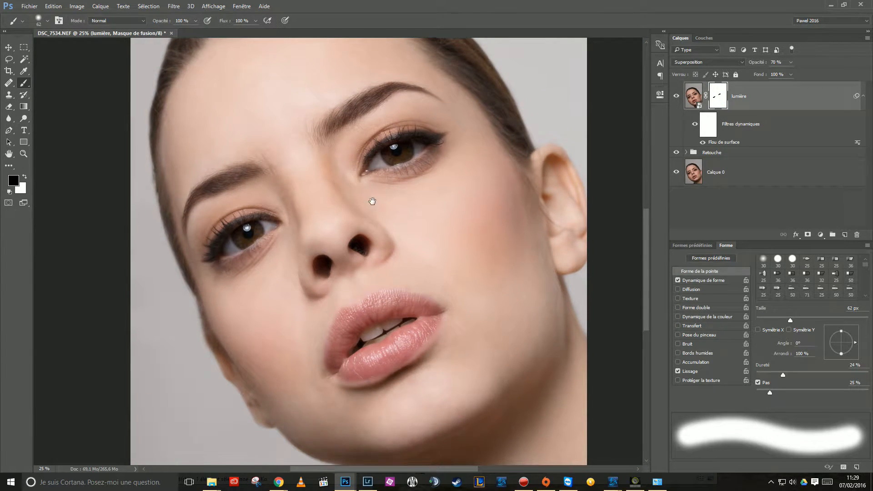
left_click_drag(370, 199, 373, 218)
left_click(374, 220, "alt")
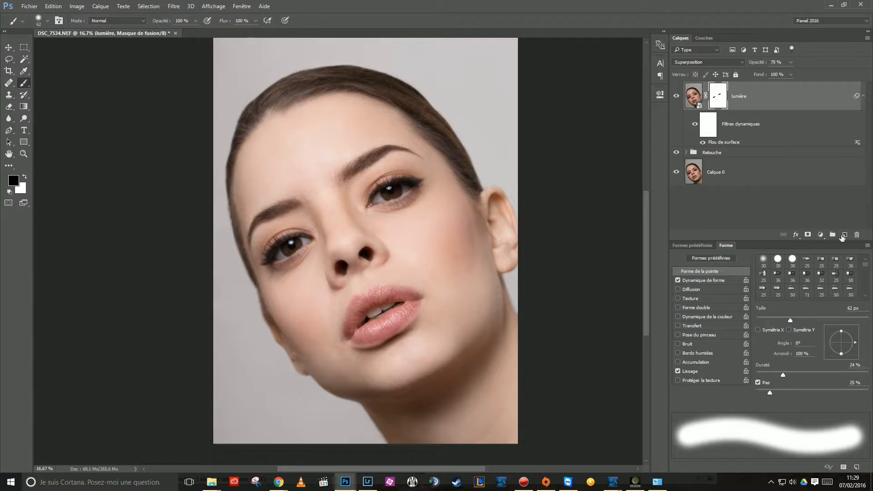
Put the "lumière" layer in a new group and name the group "Lumière".
left_click_drag(842, 237, 833, 234)
double_click(716, 87)
type("L")
key("Return")
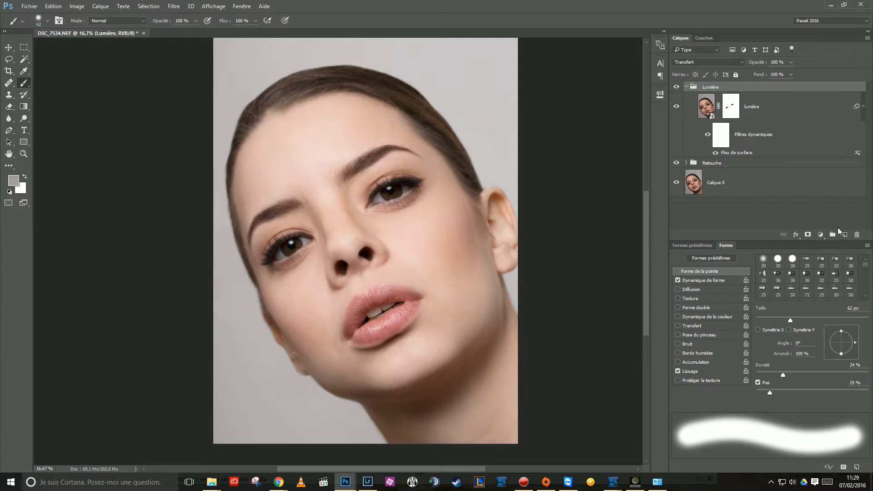
Collapse the "Lumière" group and give it a yellow colour label, with a blue label on the "Retouche" group.
left_click(707, 109)
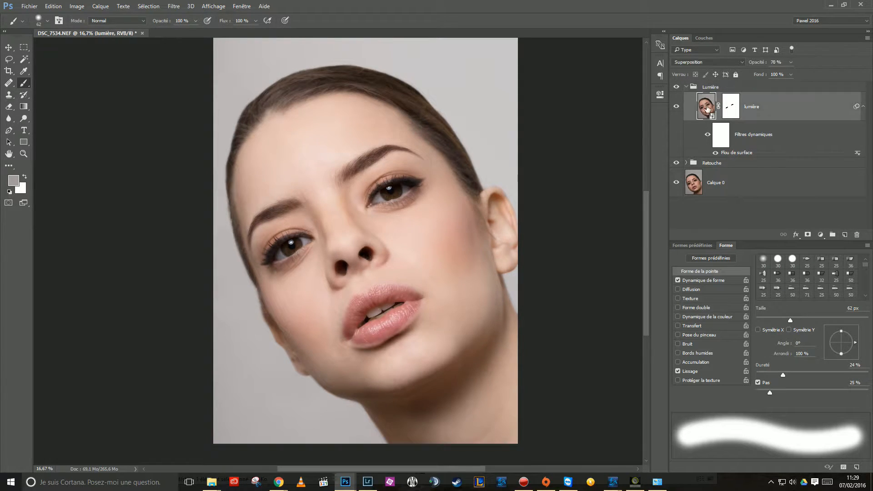
left_click(685, 87)
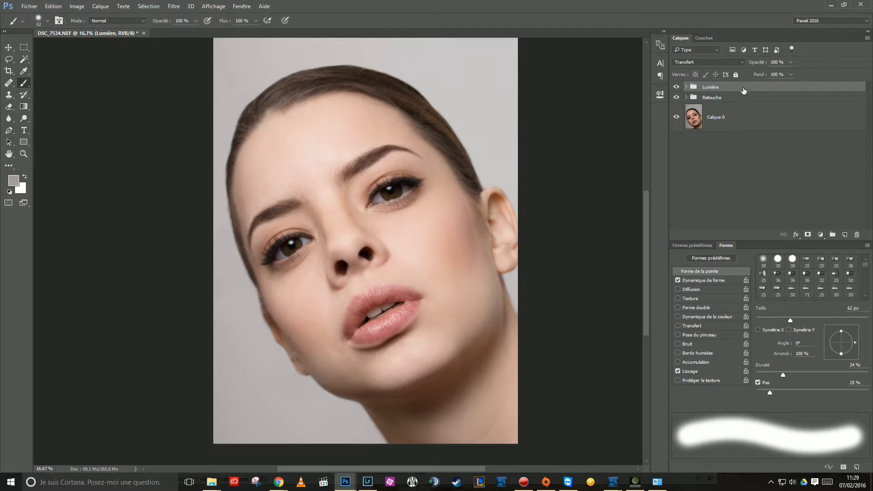
right_click(743, 91)
left_click(737, 350)
left_click(725, 103)
right_click(733, 105)
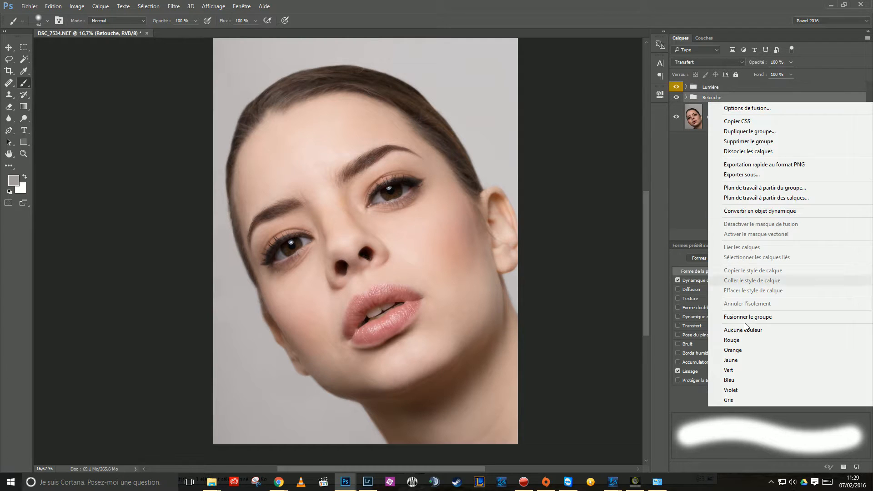
left_click(738, 379)
Create a new group above the "Lumière" group.
left_click(712, 89)
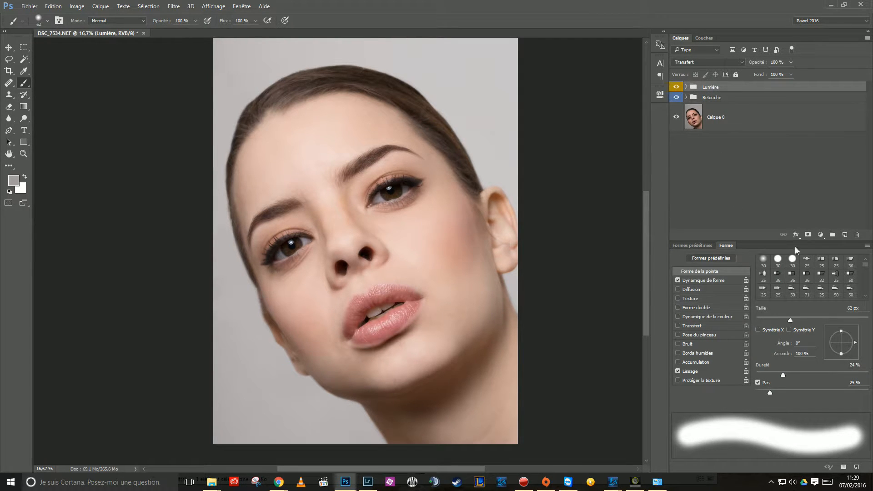
left_click(832, 235)
mouse_move(687, 88)
left_mouse_down()
mouse_move(773, 209)
mouse_move(831, 229)
mouse_move(677, 94)
mouse_move(689, 92)
left_mouse_up()
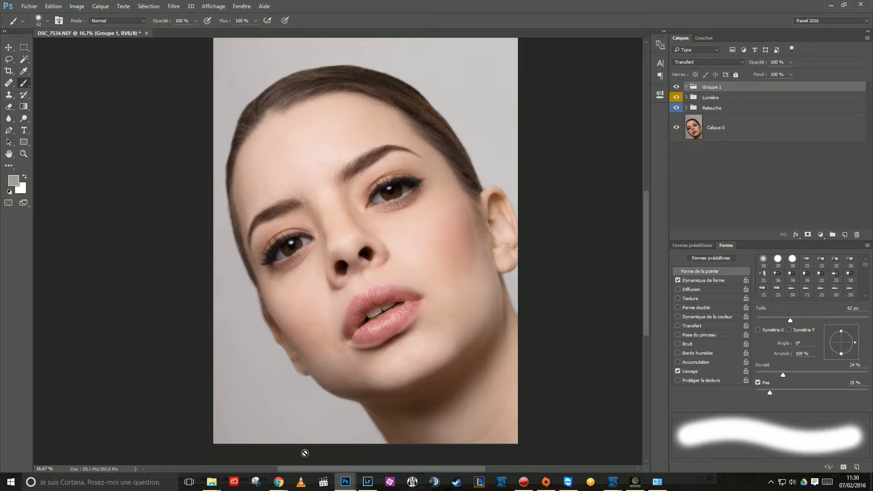
Switch to the Chrome window showing Netflix, replace that tab with a new one and load the Google home page in it.
left_click(280, 481)
left_click(248, 450)
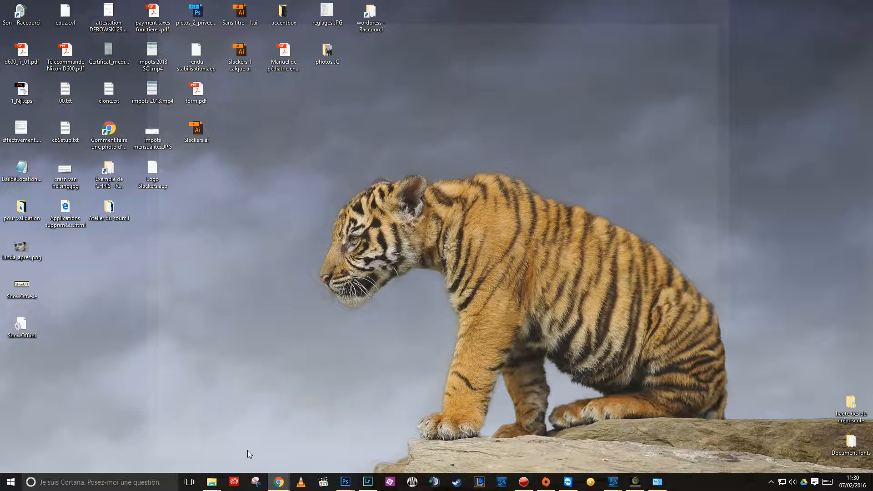
mouse_move(279, 482)
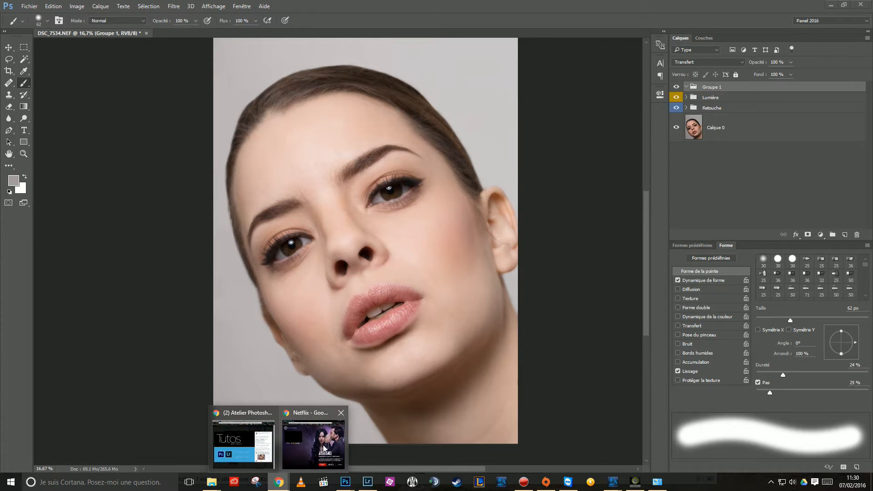
left_click(317, 436)
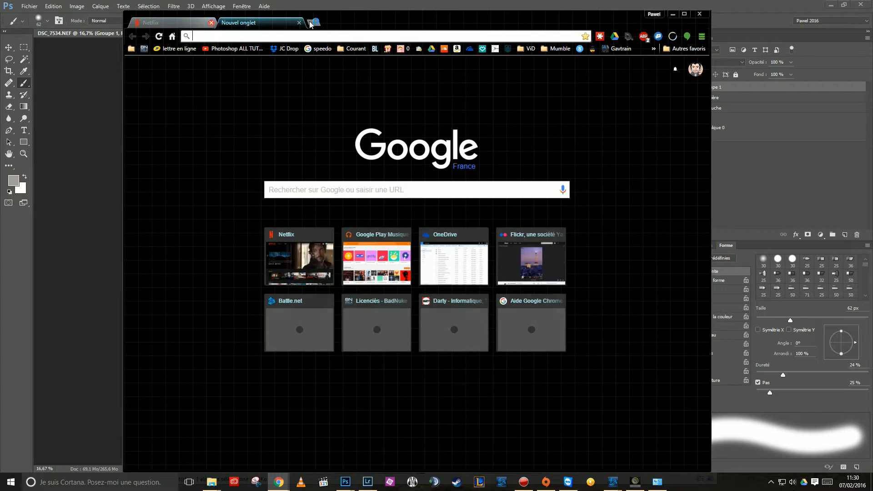
left_click_drag(404, 20, 733, 29)
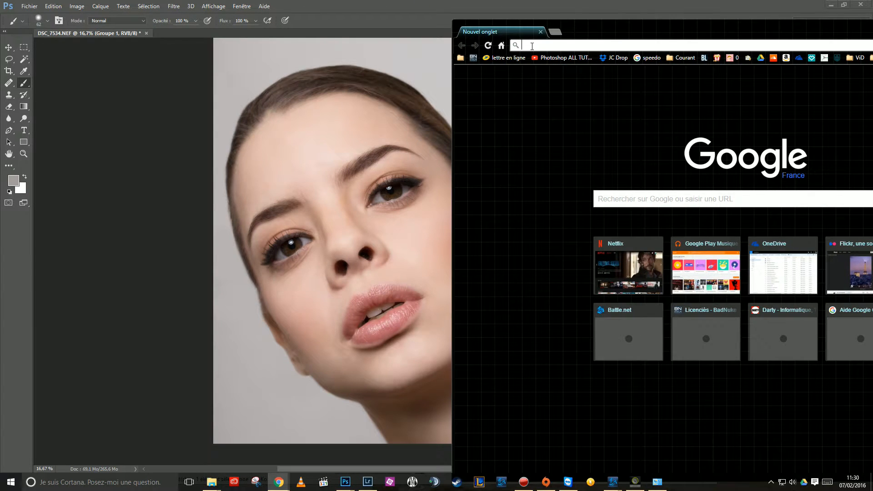
type("google")
key("Return")
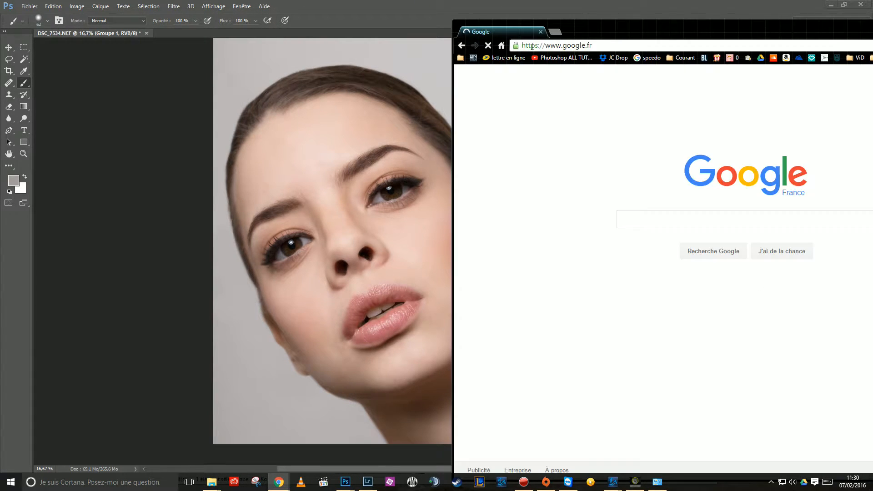
double_click(651, 28)
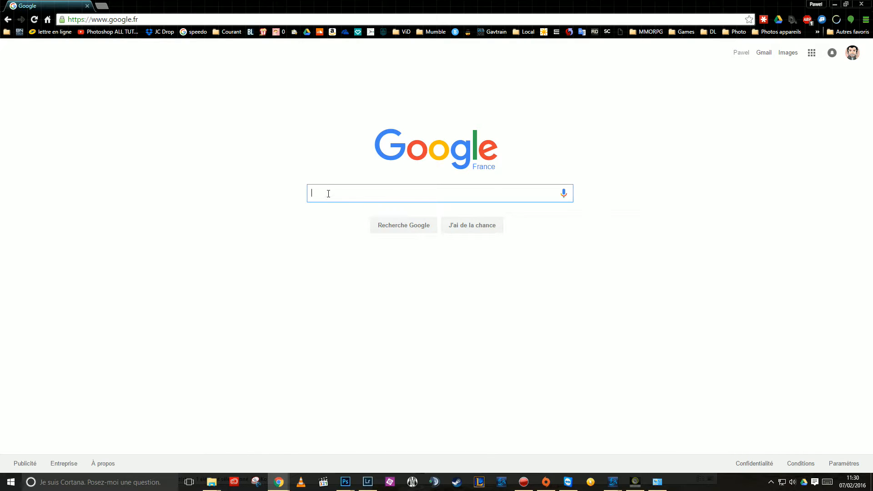
Search Google for "makeup contour" and show the image results.
type("mak")
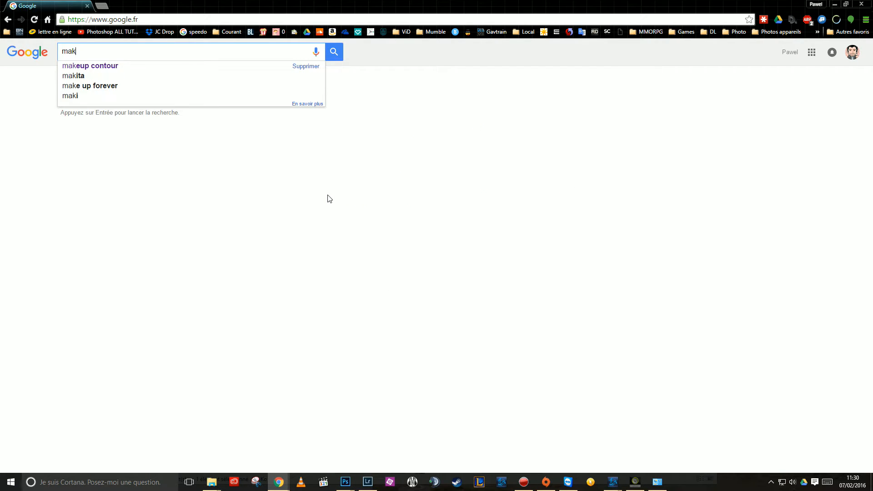
type("eup contour")
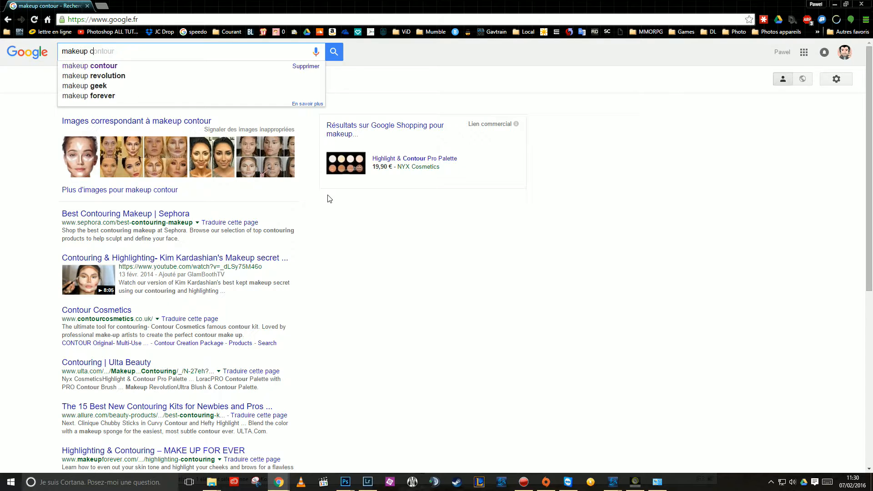
key("Return")
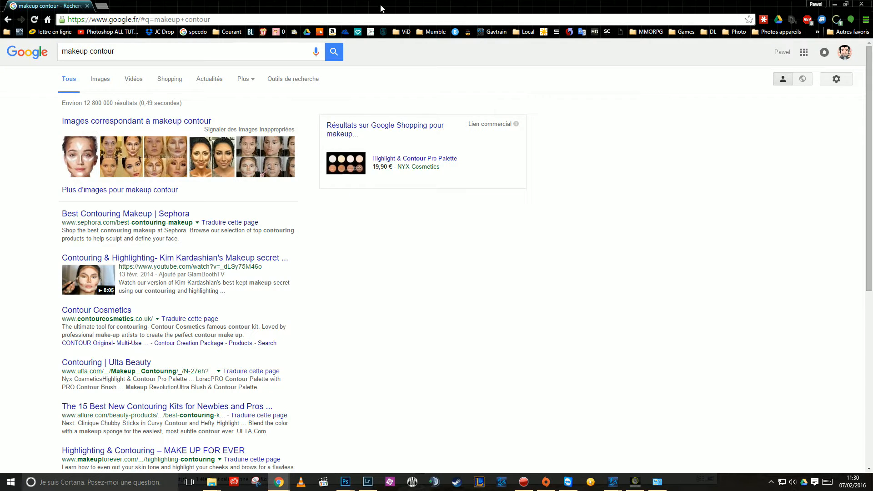
double_click(381, 8)
left_click(366, 140)
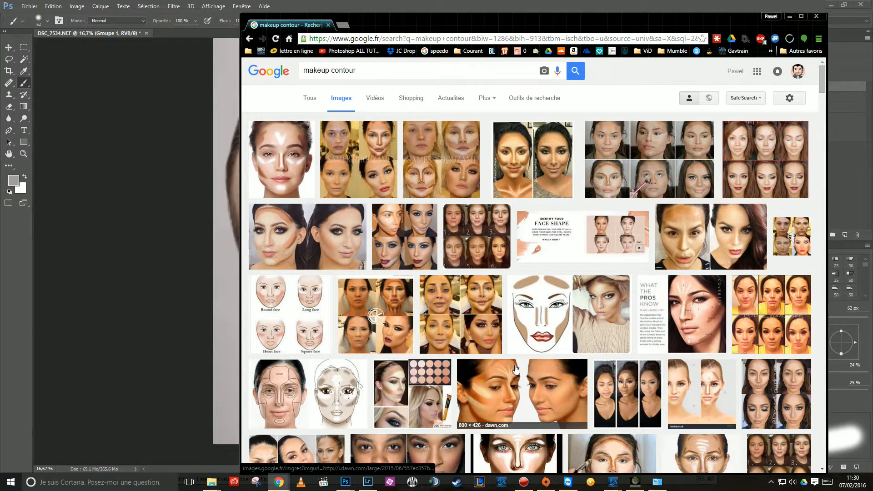
Browse the makeup contour images and open the 1280 × 720 youtube.com picture with front and three-quarter views of a face.
scroll(509, 357, "down", 2)
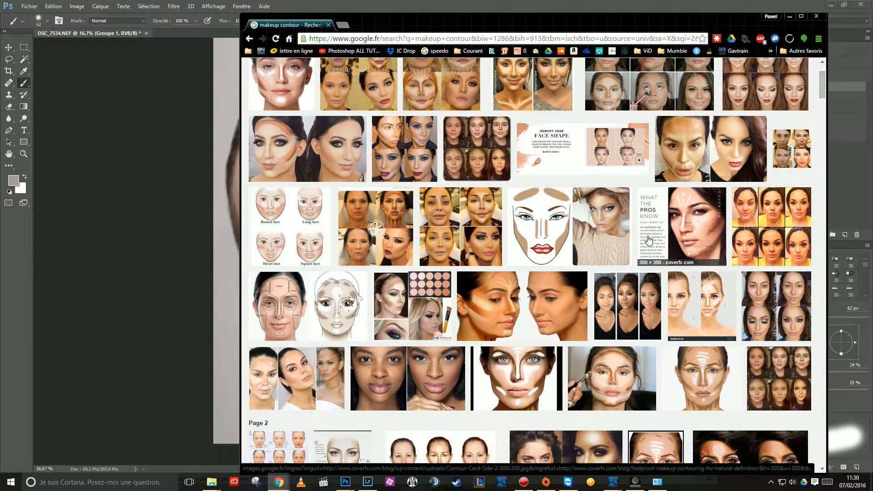
scroll(648, 240, "up", 2)
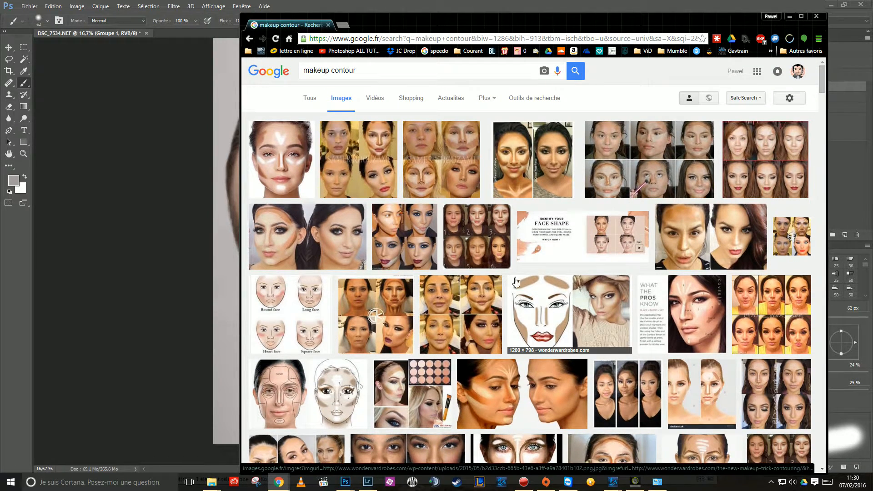
scroll(515, 282, "down", 5)
scroll(494, 402, "down", 4)
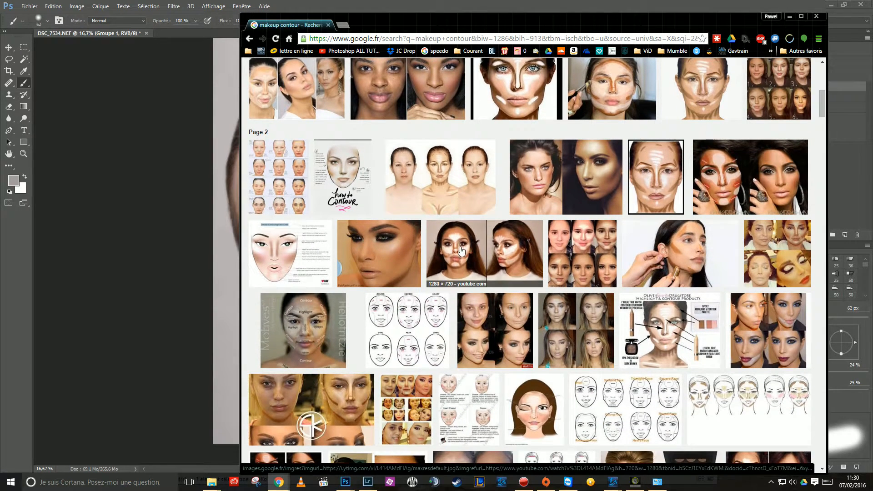
left_click(469, 270)
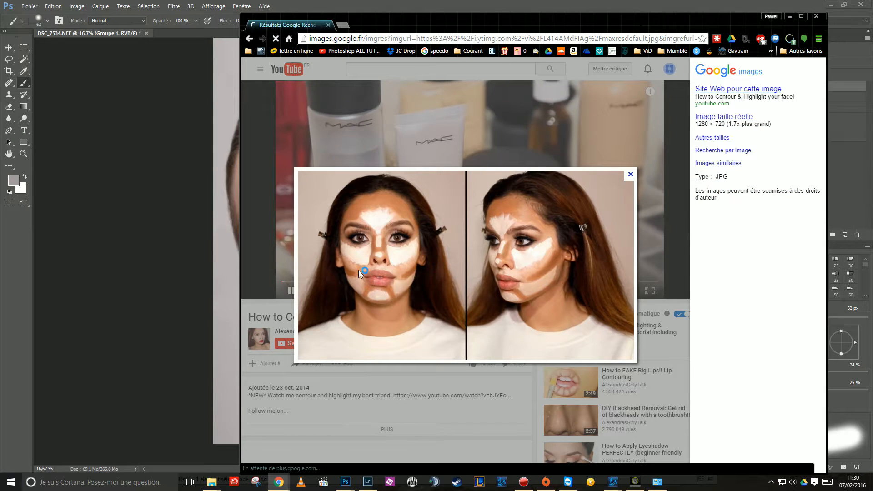
Copy the opened contouring picture from the image preview page.
left_click(291, 295)
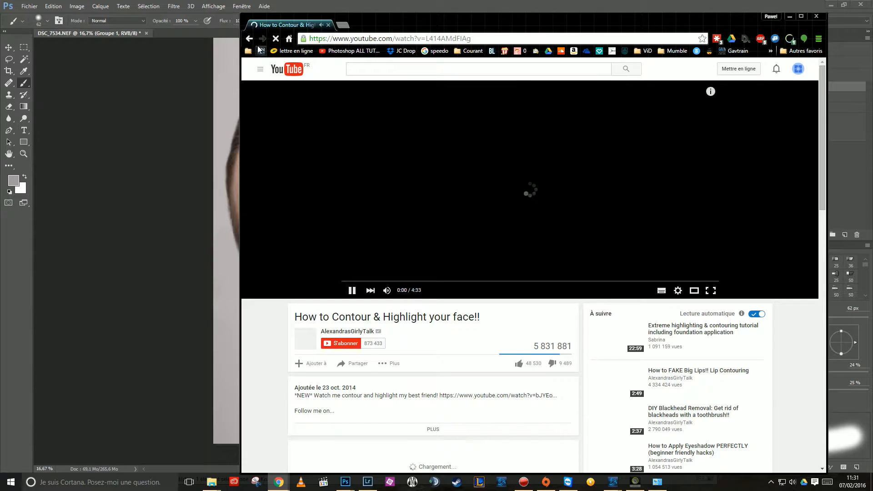
left_click(249, 38)
right_click(397, 236)
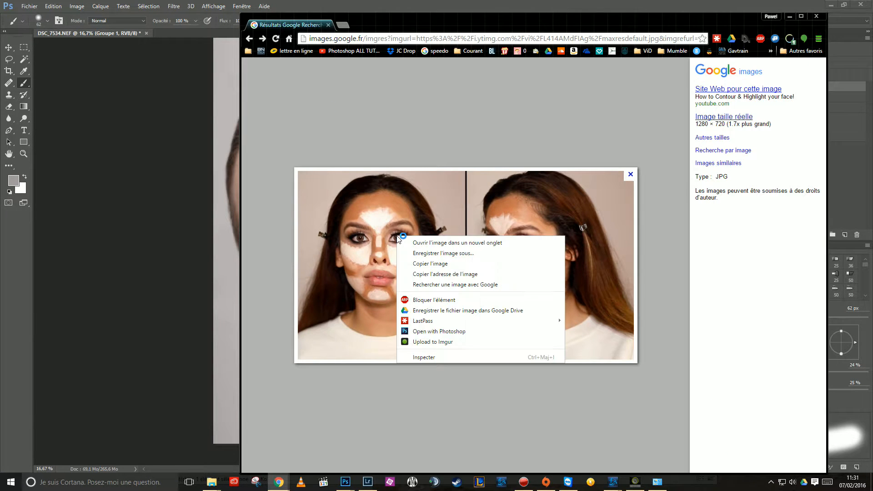
left_click(438, 265)
Switch back to Photoshop and rename the new group "Maquillage contour".
left_click(110, 217)
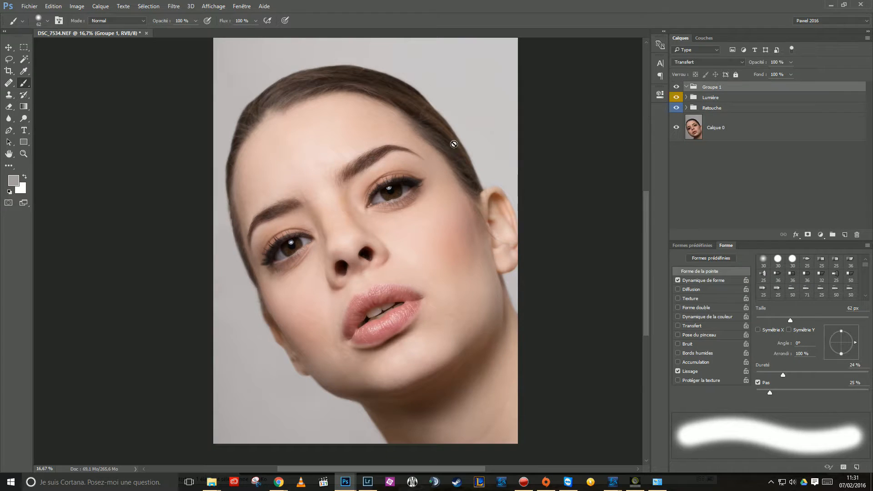
double_click(711, 86)
type("Maquillage contour")
key("Return")
Paste the contouring picture into the "Maquillage contour" group and move it up over the forehead and eyebrow.
key("ctrl+v")
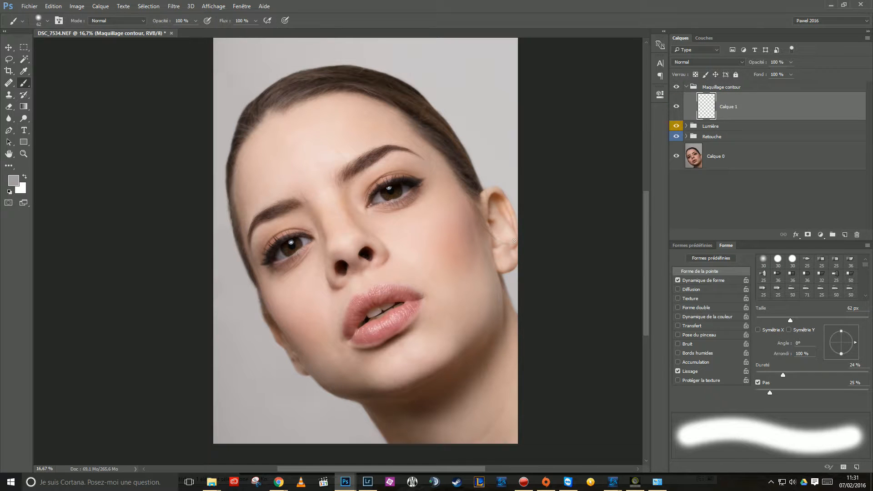
key("v")
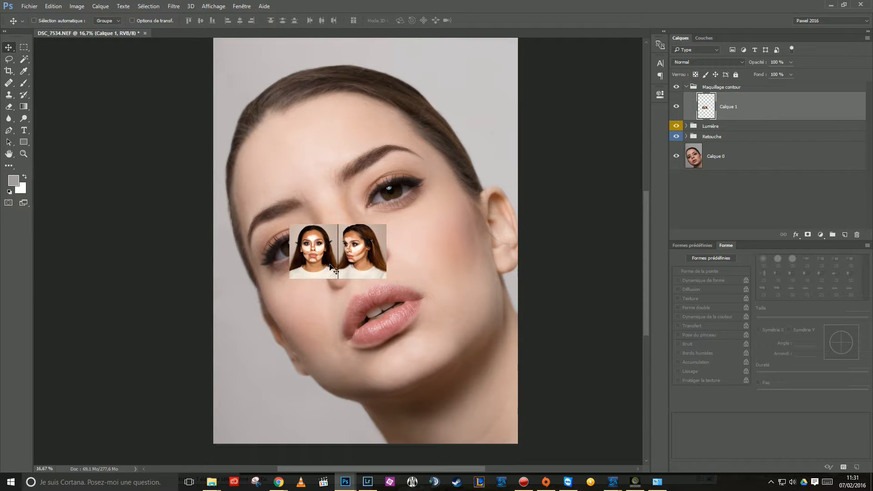
left_click_drag(316, 248, 383, 151)
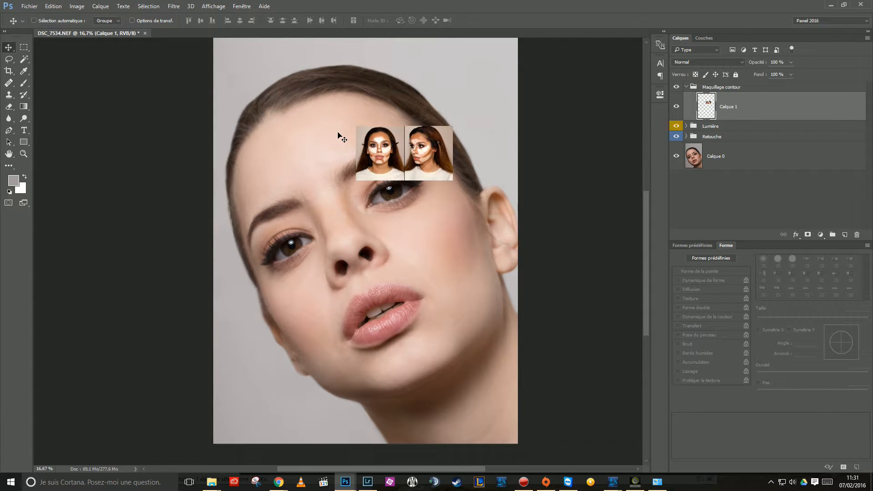
Scale the pasted picture proportionally to about 197% with Free Transform and place it in the lower-right corner of the portrait.
key("ctrl")
left_click(53, 6)
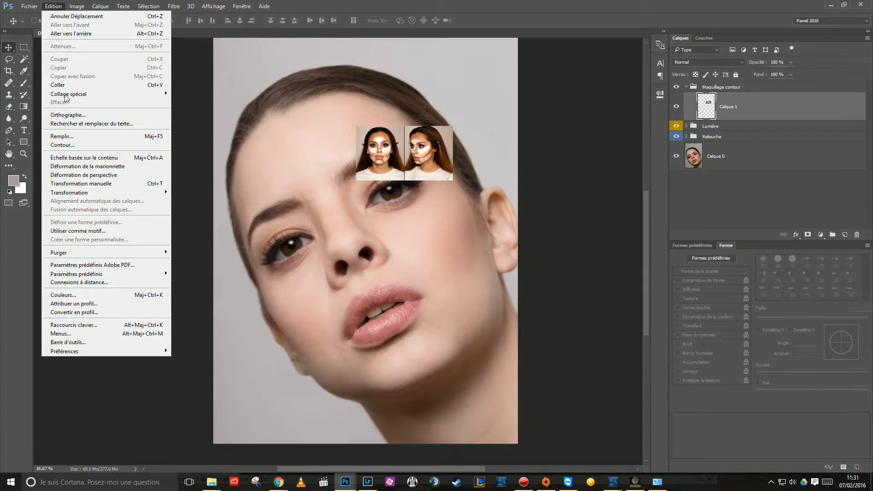
left_click(90, 183)
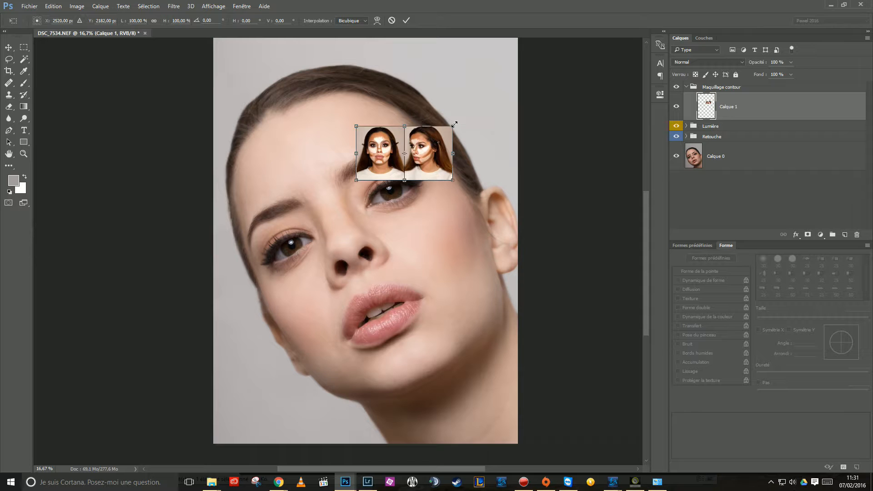
left_click_drag(453, 125, 547, 72)
left_click_drag(510, 110, 474, 371)
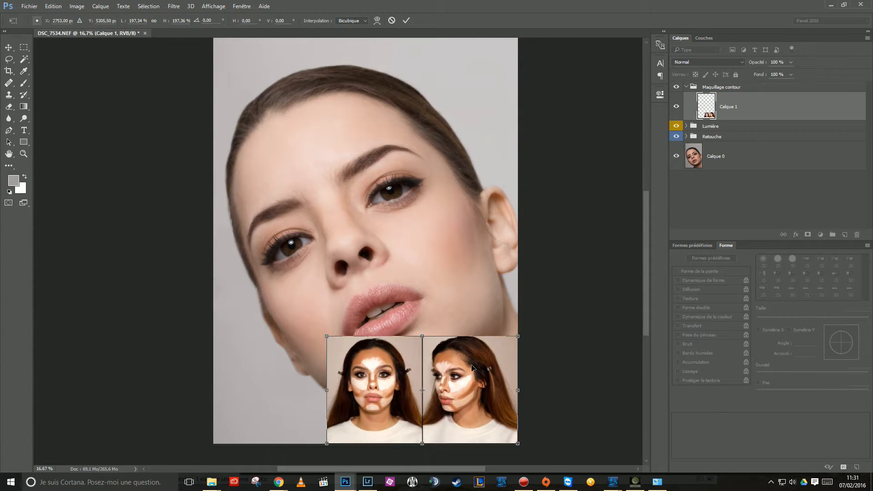
key("Return")
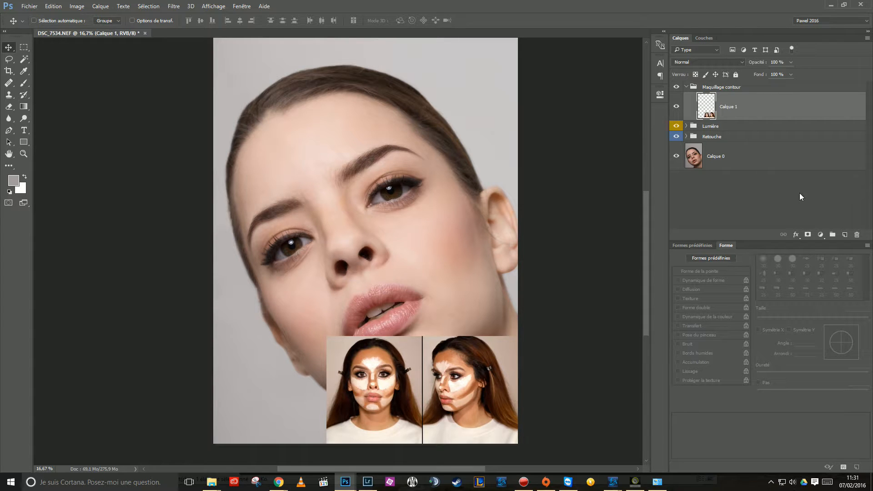
Add a new layer above the reference picture and name it "Lumière".
left_click(845, 235)
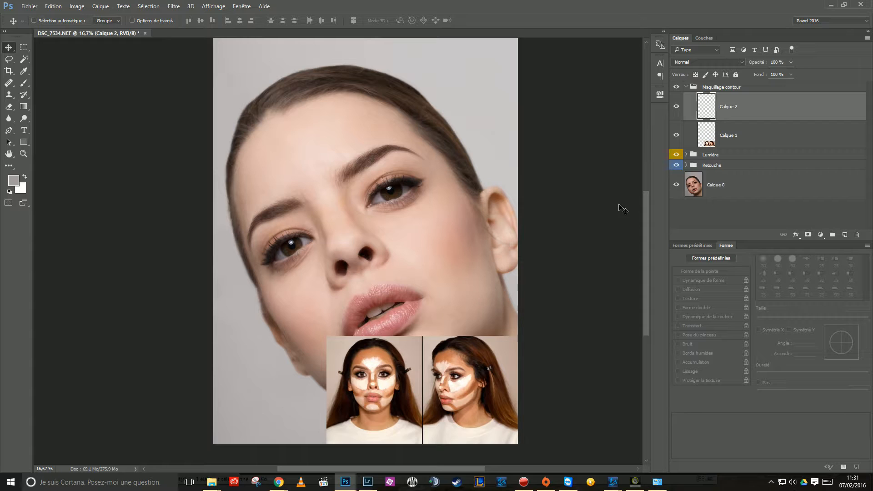
double_click(728, 108)
type("Lumière")
key("Return")
Move the reference picture on "Calque 1" to the upper-right corner of the portrait.
left_click(704, 136)
left_click_drag(452, 353, 459, 72)
left_click(461, 106)
mouse_move(461, 104)
left_mouse_down()
mouse_move(464, 97)
mouse_move(457, 103)
left_mouse_up()
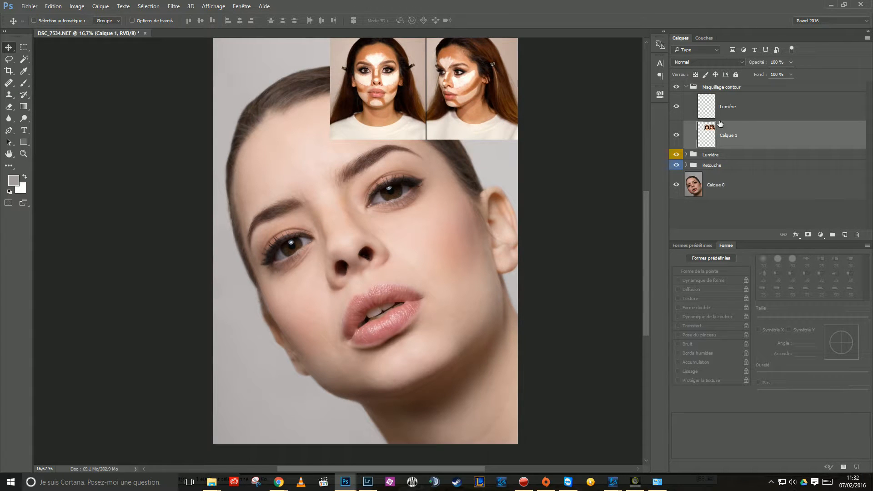
Shift the reference picture on "Calque 1" further right so only its front-facing half stays inside the canvas.
left_click(705, 109)
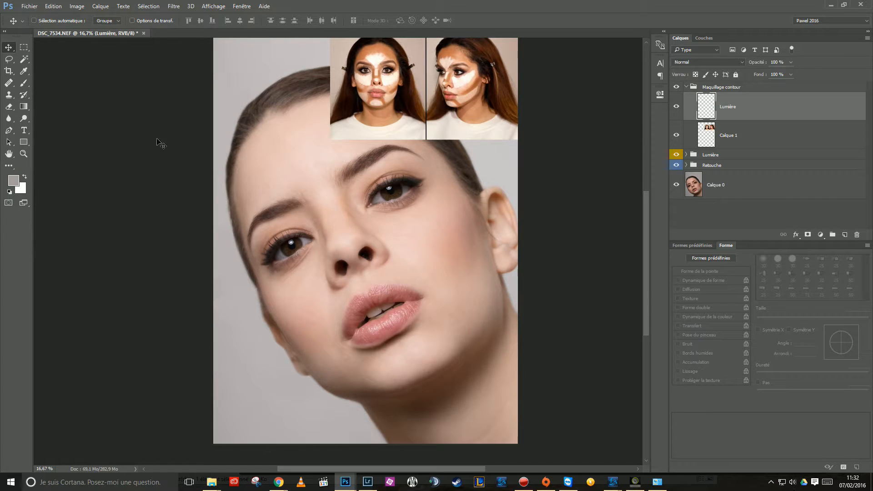
left_click(23, 83)
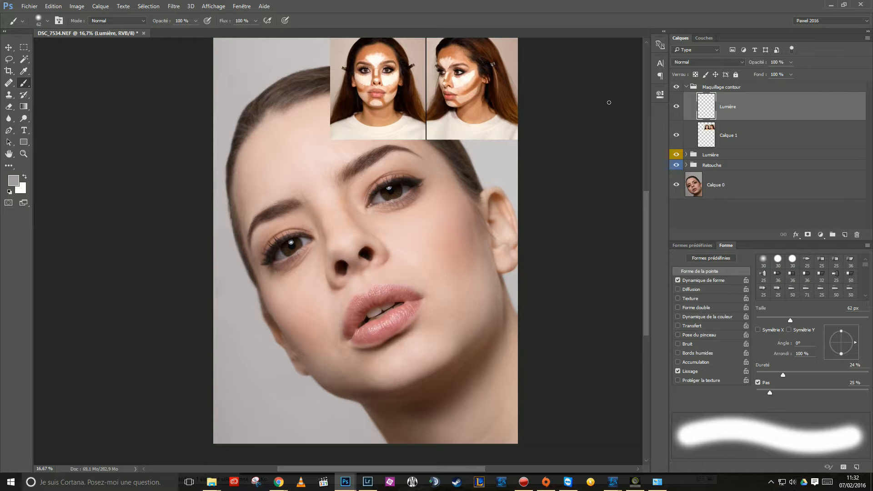
left_click(8, 47)
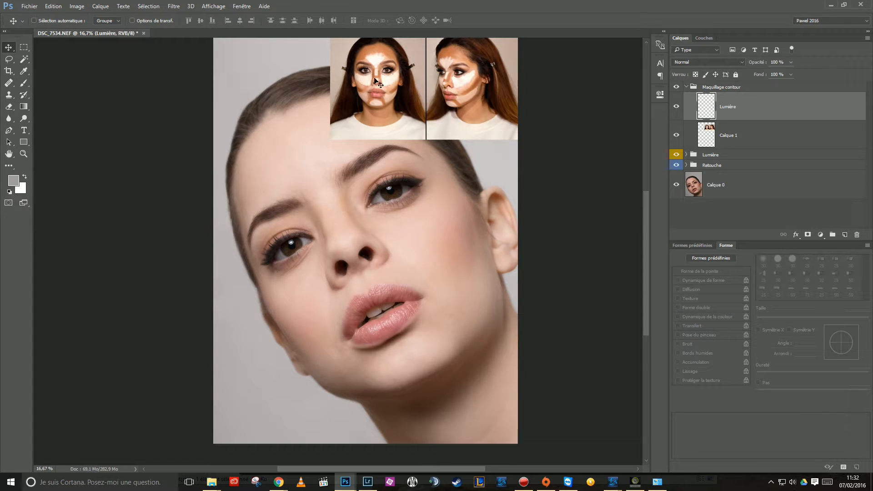
left_click(695, 132)
left_click_drag(387, 99, 479, 99)
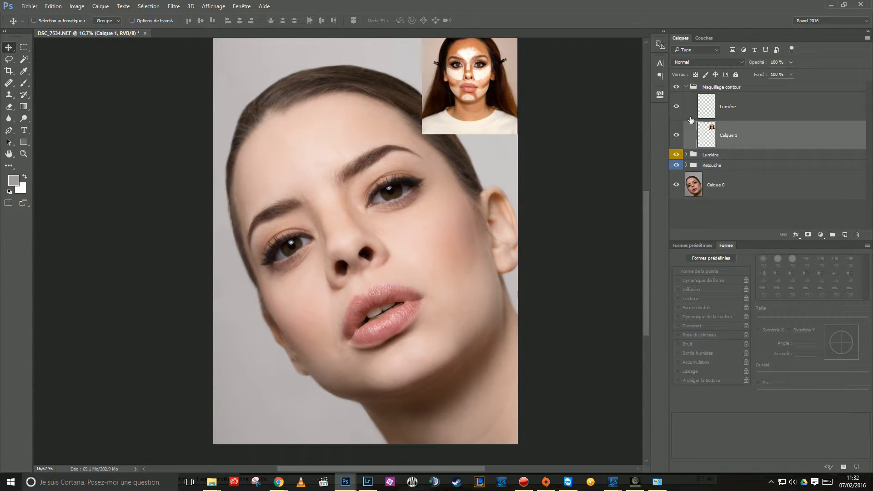
Rotate the canvas view by about 27° so the model's face stands upright.
left_click(706, 112)
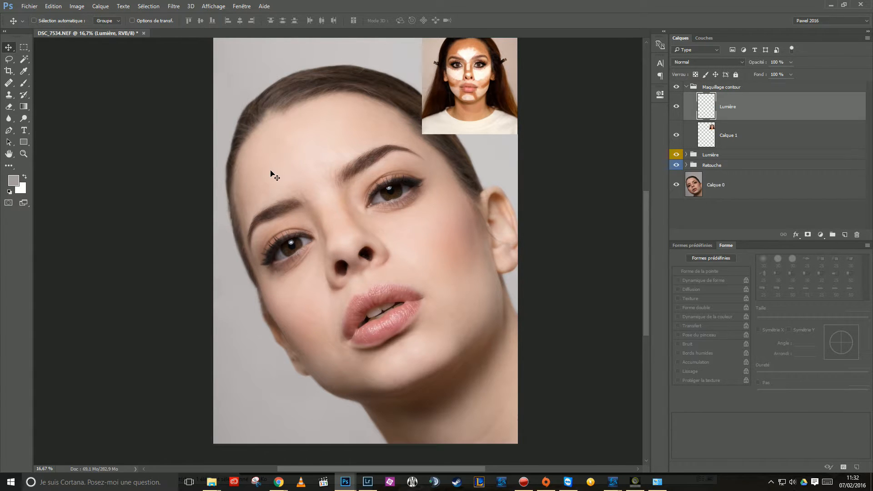
left_click(11, 156)
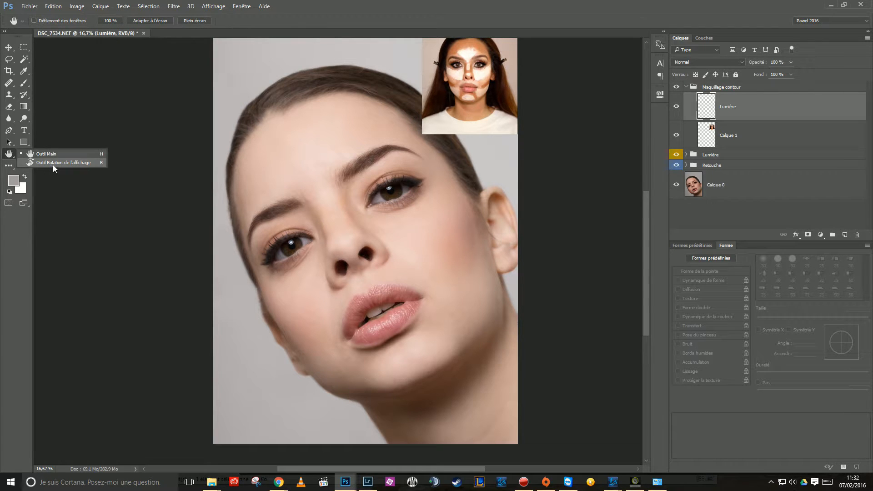
left_click(54, 164)
left_click_drag(487, 282, 441, 345)
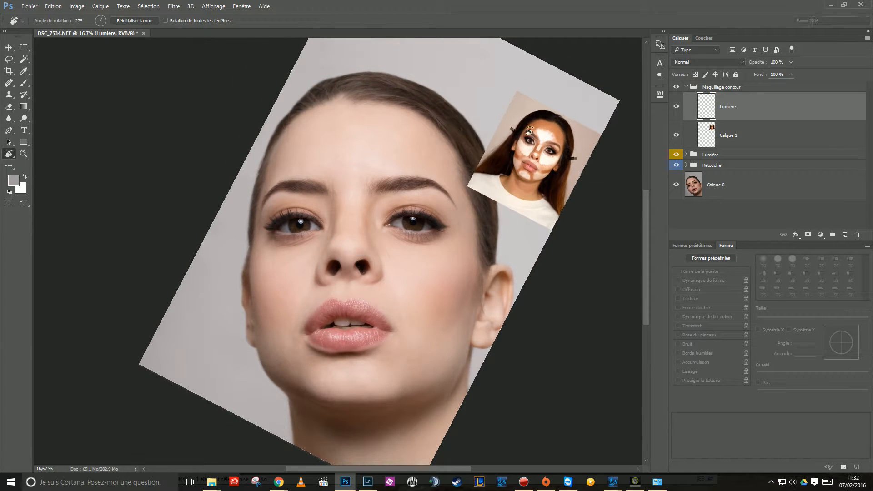
Rotate the reference picture about -28.4° with Free Transform to match the rotated view, and move it up beside the head.
left_click(7, 49)
left_click(703, 138)
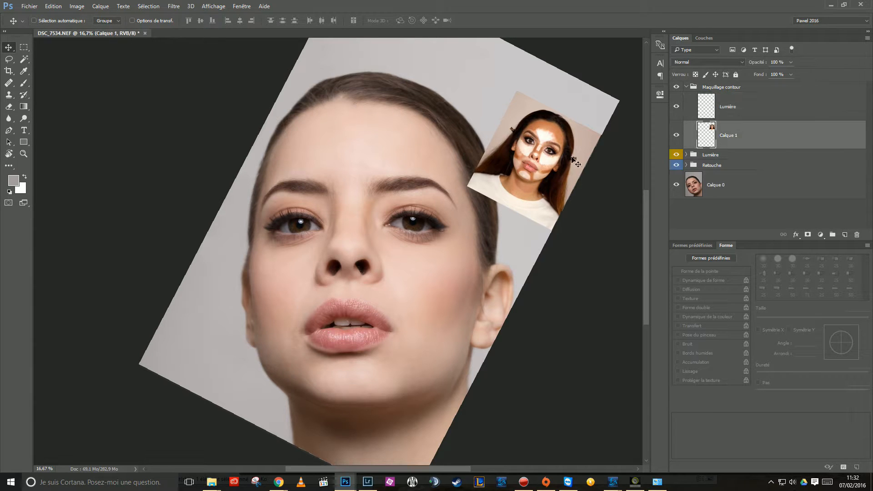
left_click(544, 159, "ctrl")
key("ctrl+t")
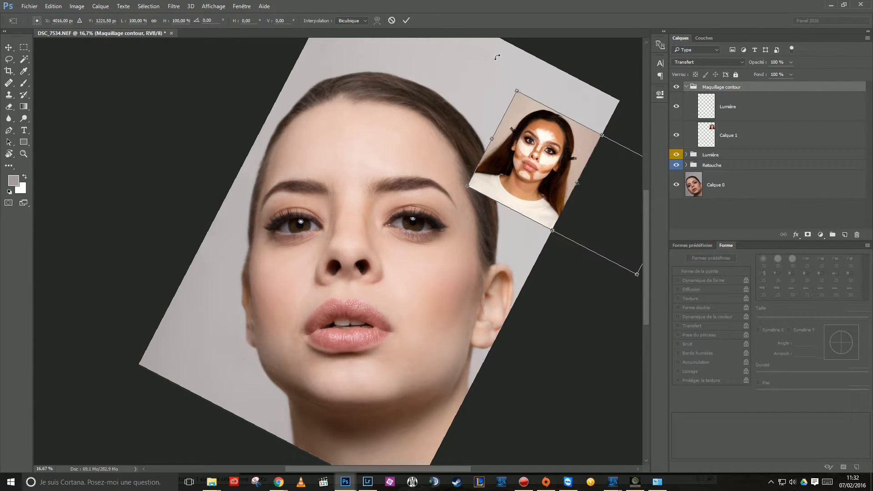
left_click_drag(508, 74, 452, 112)
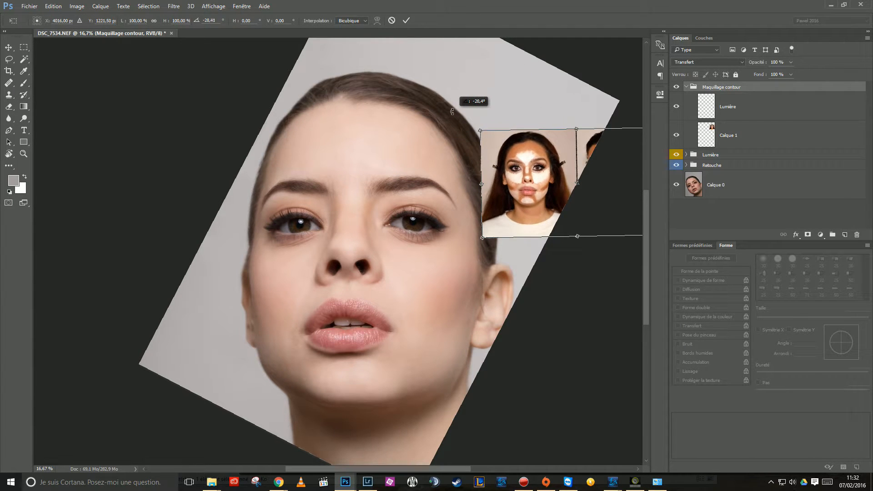
key("Return")
left_click_drag(522, 165, 518, 111)
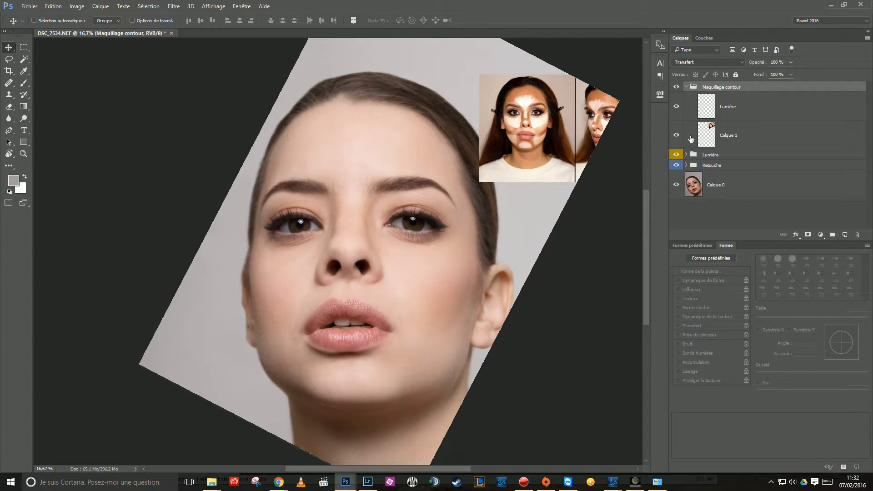
Paint a fan-shaped highlight on the mid-forehead of the "Lumière" layer with a 230 px brush in a light sampled skin tone.
left_click(710, 107)
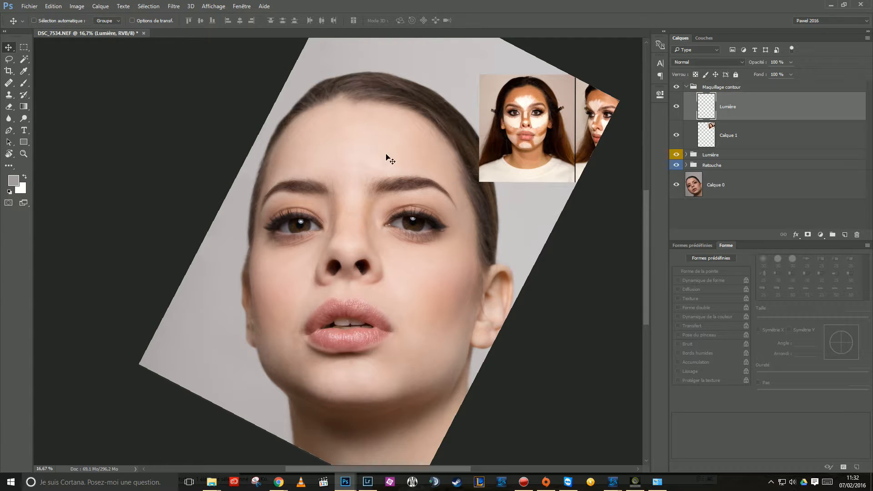
left_click(24, 83)
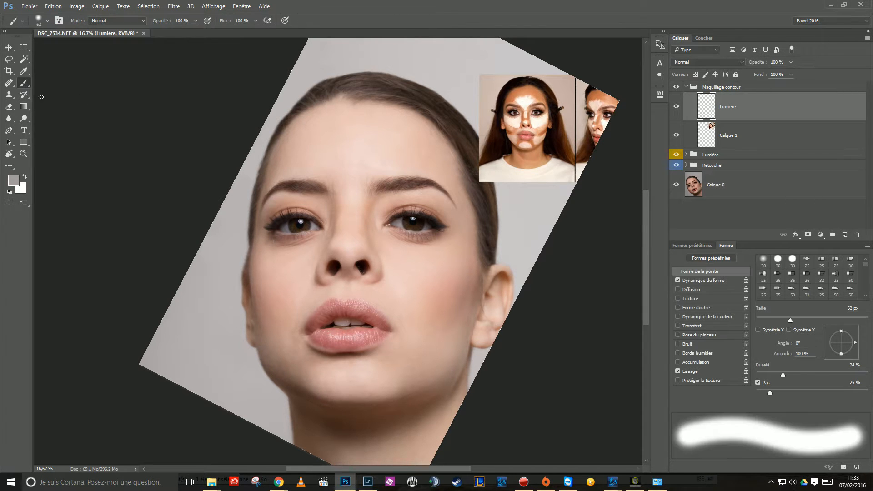
mouse_move(203, 161)
left_mouse_down("alt")
mouse_move(221, 158)
mouse_move(205, 158)
left_mouse_up("alt")
left_click(362, 147, "alt")
left_click_drag(327, 259, 332, 259, "alt")
mouse_move(328, 154)
left_mouse_down()
mouse_move(312, 147)
mouse_move(346, 182)
mouse_move(328, 136)
mouse_move(344, 176)
mouse_move(341, 133)
mouse_move(350, 173)
mouse_move(355, 133)
mouse_move(353, 180)
mouse_move(372, 136)
mouse_move(350, 184)
mouse_move(392, 145)
mouse_move(356, 183)
left_mouse_up()
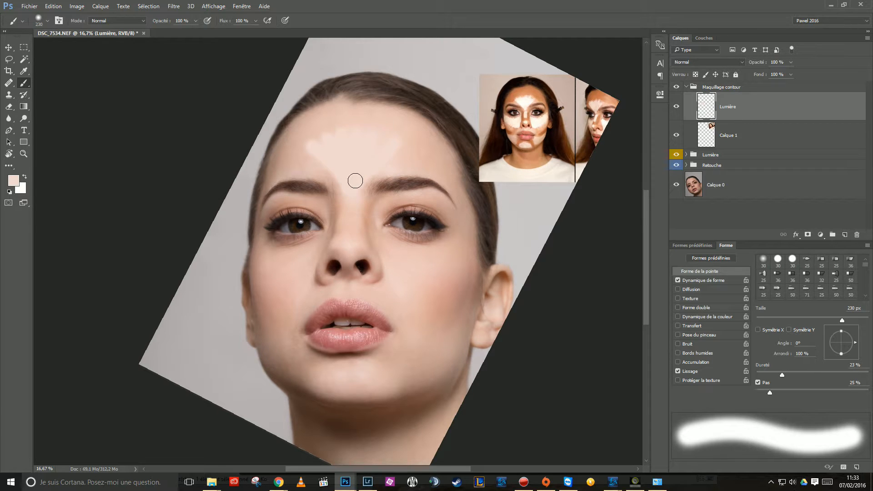
Paint light highlight zones under both eyes, on the chin and on both sides of the lower jaw, following the reference picture.
mouse_move(313, 247)
left_mouse_down()
mouse_move(300, 299)
mouse_move(252, 268)
mouse_move(290, 253)
mouse_move(254, 250)
mouse_move(281, 271)
mouse_move(293, 264)
left_mouse_up()
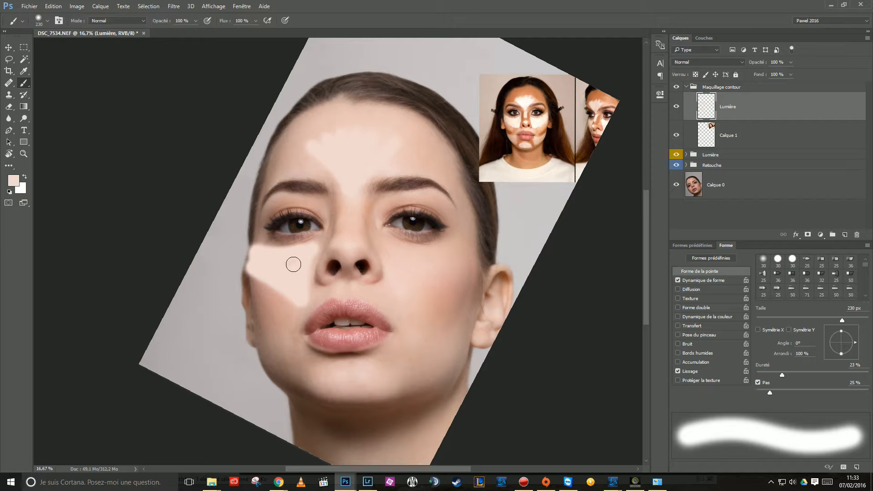
mouse_move(387, 255)
left_mouse_down()
mouse_move(389, 300)
mouse_move(473, 272)
mouse_move(469, 248)
mouse_move(384, 245)
mouse_move(401, 272)
mouse_move(401, 260)
mouse_move(432, 274)
mouse_move(456, 271)
mouse_move(413, 257)
mouse_move(470, 263)
mouse_move(447, 258)
mouse_move(416, 300)
left_mouse_up()
mouse_move(323, 399)
left_mouse_down()
mouse_move(341, 369)
mouse_move(356, 370)
mouse_move(383, 396)
mouse_move(331, 399)
mouse_move(338, 382)
mouse_move(371, 390)
mouse_move(340, 391)
mouse_move(369, 377)
left_mouse_up()
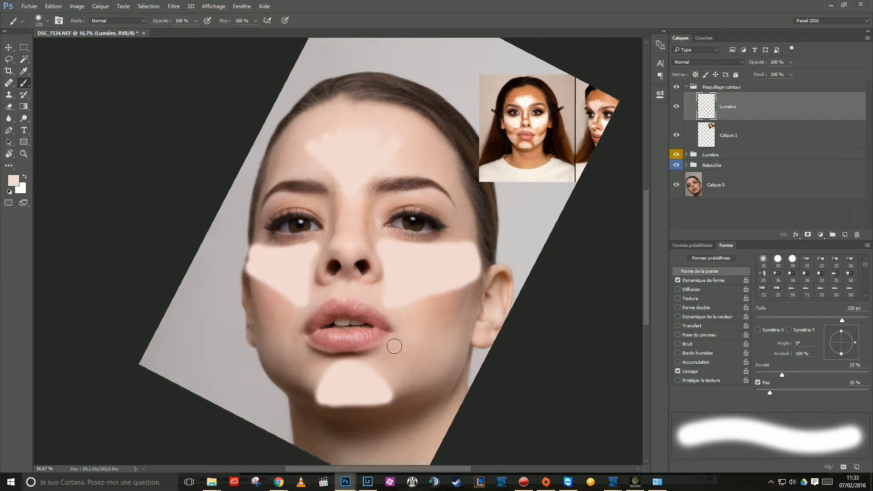
mouse_move(392, 349)
left_mouse_down()
mouse_move(413, 384)
mouse_move(430, 379)
mouse_move(463, 334)
mouse_move(398, 349)
mouse_move(411, 365)
mouse_move(426, 366)
mouse_move(445, 346)
left_mouse_up()
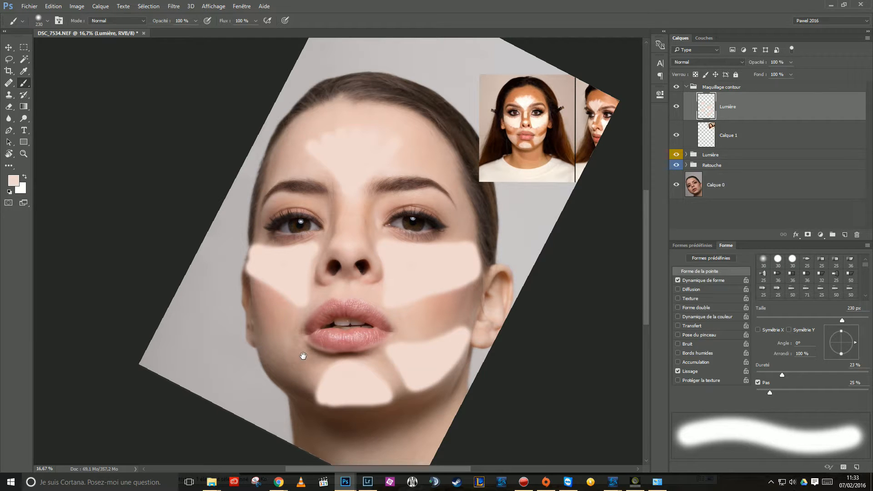
mouse_move(299, 353)
left_mouse_down()
mouse_move(285, 379)
mouse_move(261, 326)
mouse_move(293, 349)
mouse_move(284, 363)
mouse_move(276, 345)
mouse_move(296, 354)
left_mouse_up()
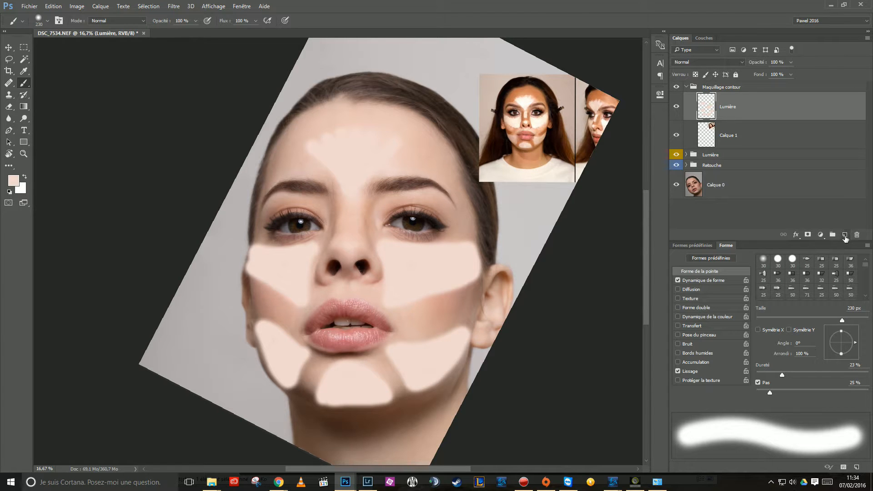
Add a new layer above "Lumière" in the contour group and name it "ombres".
left_click(844, 235)
double_click(727, 107)
type("ombres")
key("Return")
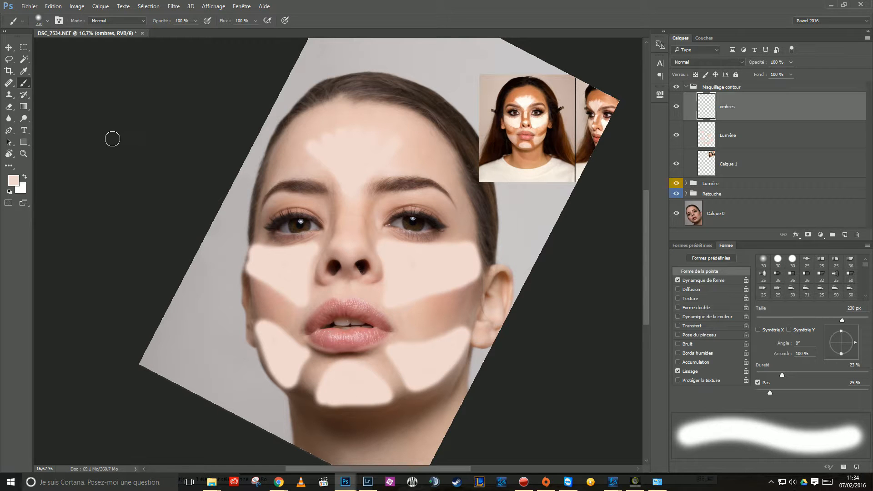
Sample a dark brown from the shadow under the chin and paint broad shadow bands in both cheek hollows.
left_click(361, 414, "alt")
mouse_move(401, 321)
left_mouse_down()
mouse_move(403, 329)
mouse_move(415, 310)
mouse_move(466, 294)
mouse_move(412, 324)
mouse_move(406, 316)
mouse_move(438, 307)
left_mouse_up()
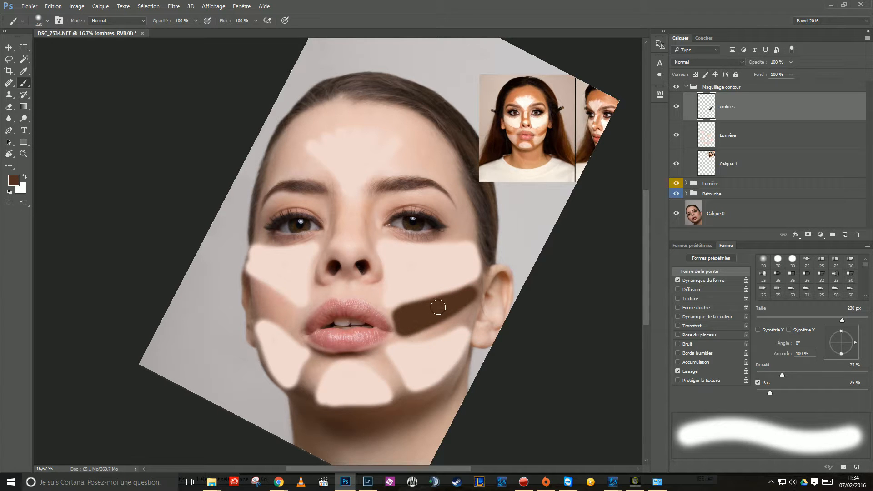
mouse_move(293, 322)
left_mouse_down()
mouse_move(249, 291)
mouse_move(303, 318)
mouse_move(289, 312)
left_mouse_up()
Paint brown shadow lines around the chin highlight and along both sides of the jawline, using a thinner stroke on the far jaw edge.
left_click_drag(324, 367, 322, 376)
left_click_drag(358, 354, 400, 394)
left_click_drag(464, 356, 402, 398)
left_click_drag(303, 401, 258, 344)
key("ctrl+z")
right_click(281, 377, "alt")
left_click_drag(265, 364, 283, 384)
Paint thin brown lines along the nose sides and across its tip, plus a 350 px, 50% opacity band across the upper forehead.
left_click_drag(351, 202, 356, 215)
right_click(355, 216, "alt")
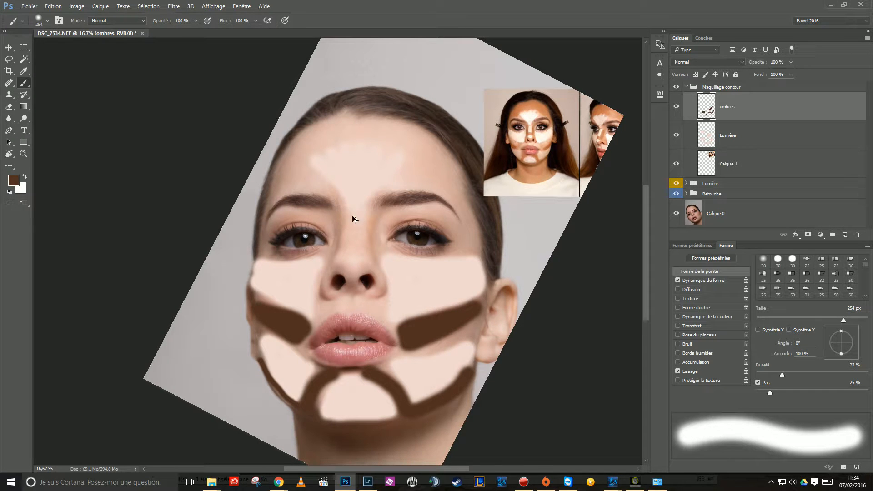
right_click(341, 215, "alt")
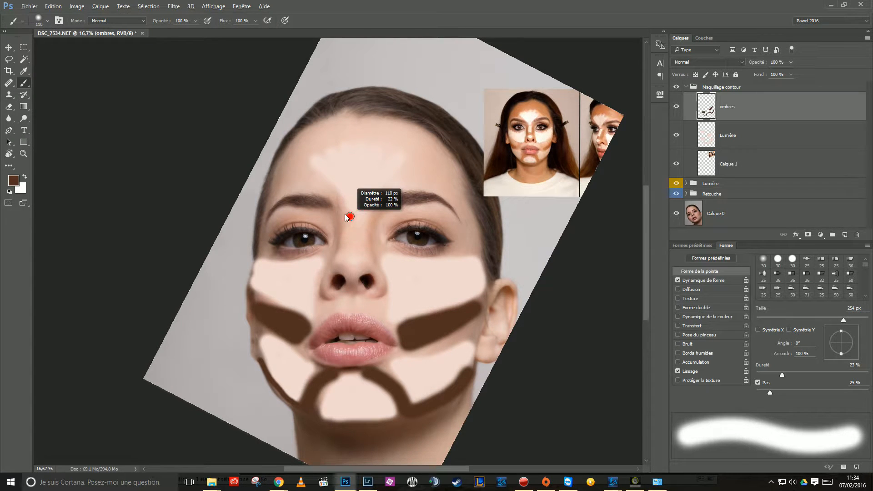
mouse_move(336, 209)
left_mouse_down()
mouse_move(345, 234)
mouse_move(336, 254)
mouse_move(373, 249)
left_mouse_up()
mouse_move(378, 201)
left_mouse_down()
mouse_move(368, 251)
mouse_move(355, 218)
left_mouse_up()
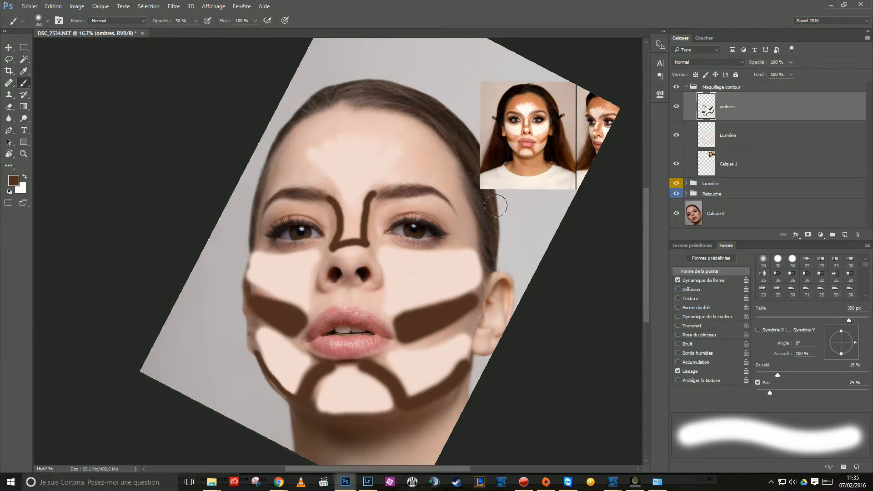
mouse_move(297, 170)
left_mouse_down()
mouse_move(290, 145)
mouse_move(321, 132)
mouse_move(372, 129)
mouse_move(437, 156)
mouse_move(395, 133)
mouse_move(336, 127)
mouse_move(284, 159)
mouse_move(361, 123)
left_mouse_up()
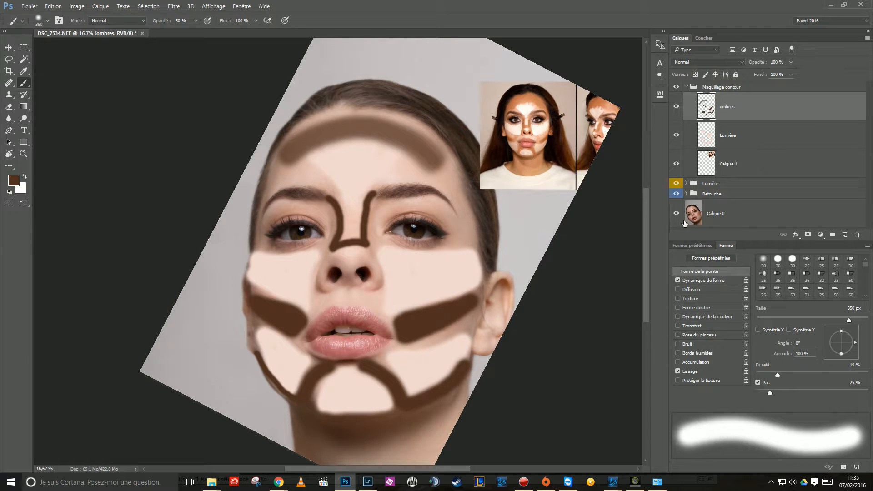
Check the highlights without the "ombres" layer, and hide the "Lumière" layer so only the painted shadows show.
left_click(726, 144)
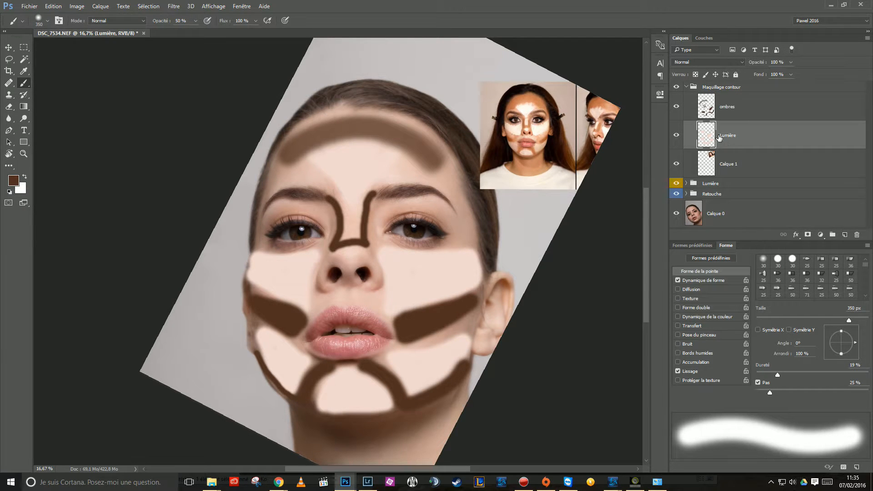
left_click(677, 106)
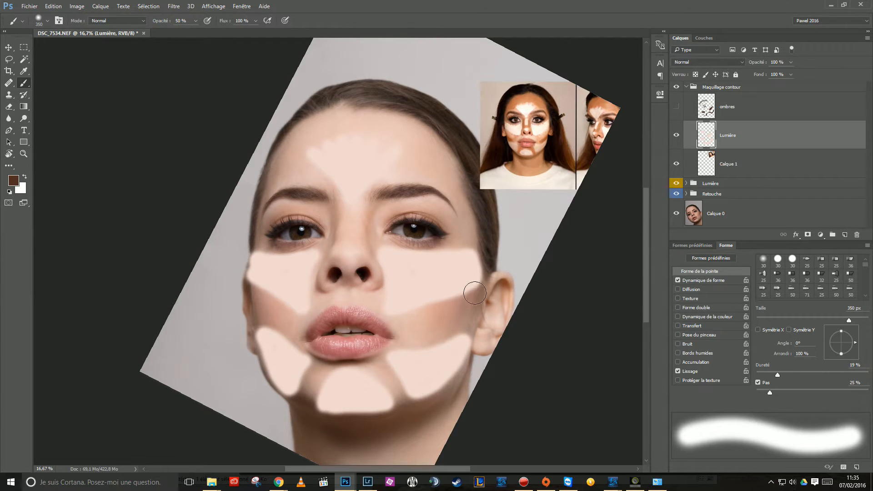
left_click(676, 107)
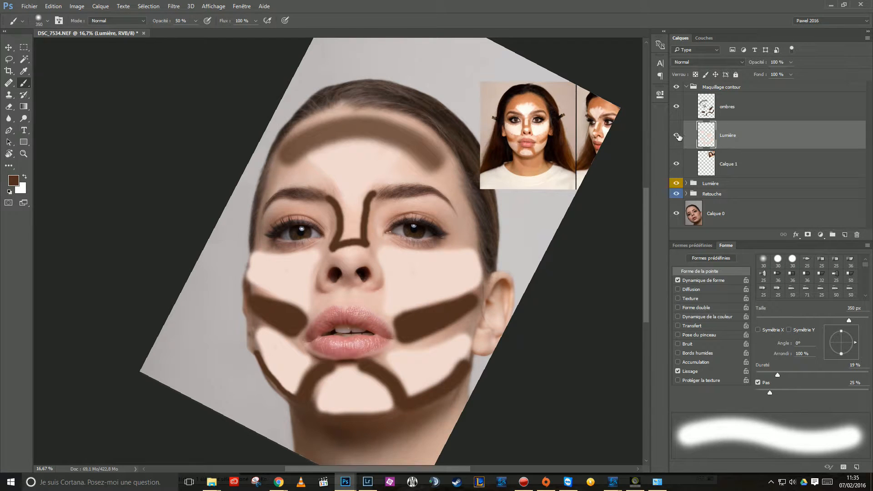
left_click(677, 135)
Convert the "ombres" layer to a smart object and set its blending mode to Lumière crue.
left_click(705, 111)
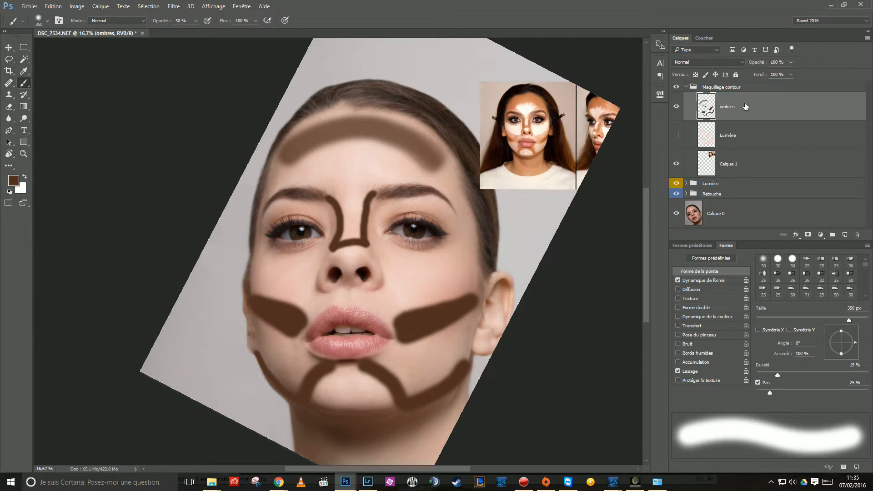
right_click(743, 114)
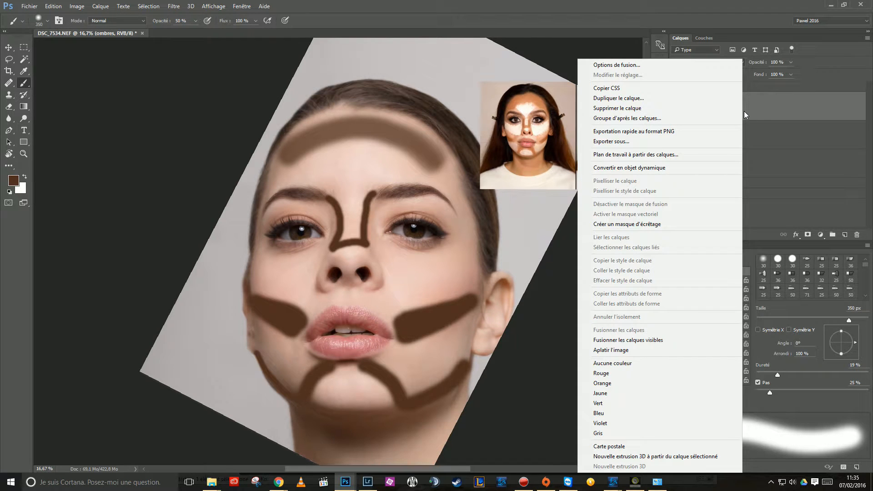
left_click(679, 168)
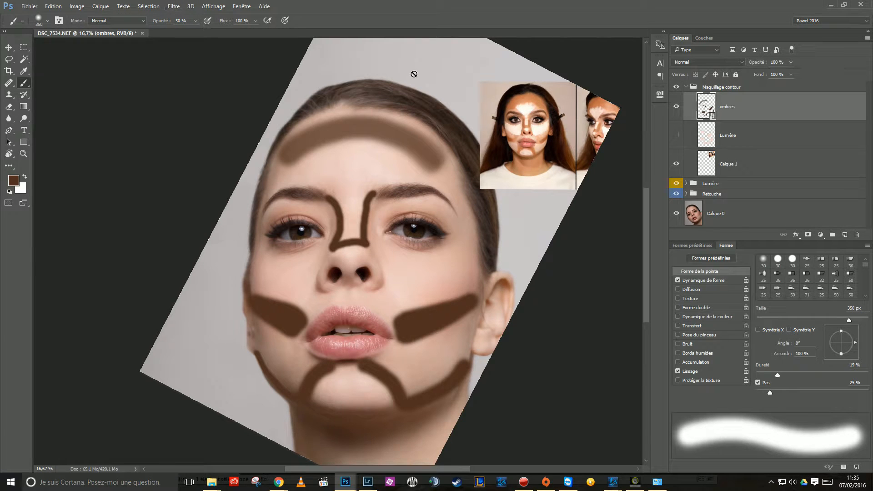
left_click(705, 61)
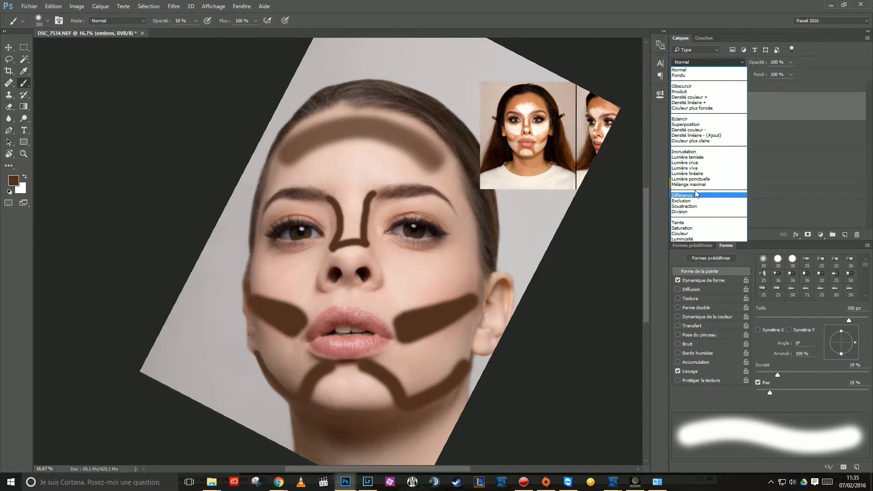
left_click(689, 162)
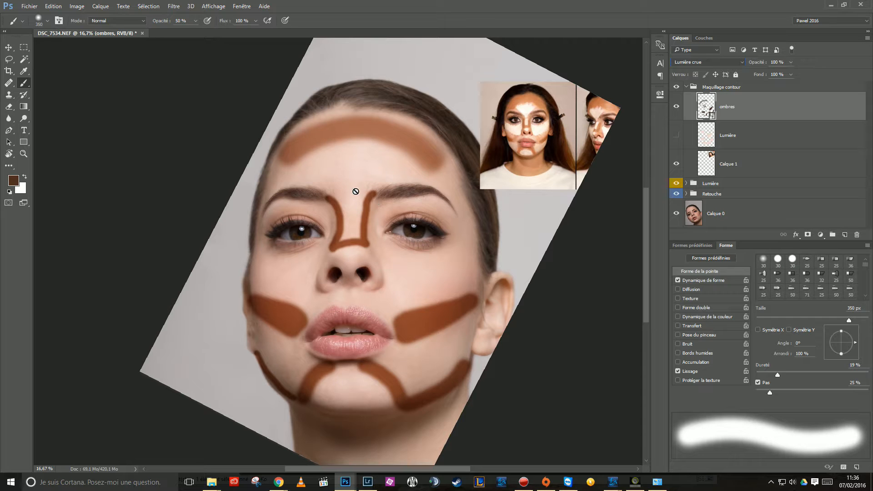
Apply a Gaussian blur with a radius of about 210 pixels to the "ombres" layer as a smart filter.
left_click(174, 7)
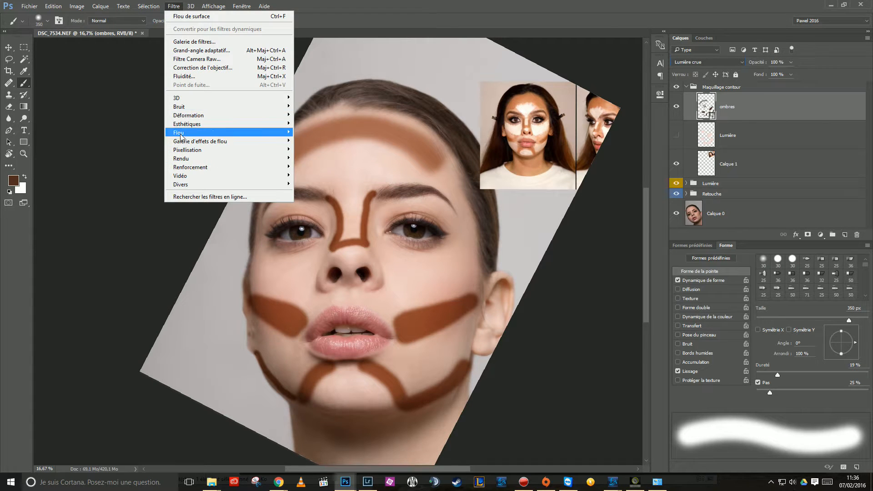
mouse_move(182, 133)
left_click(139, 175)
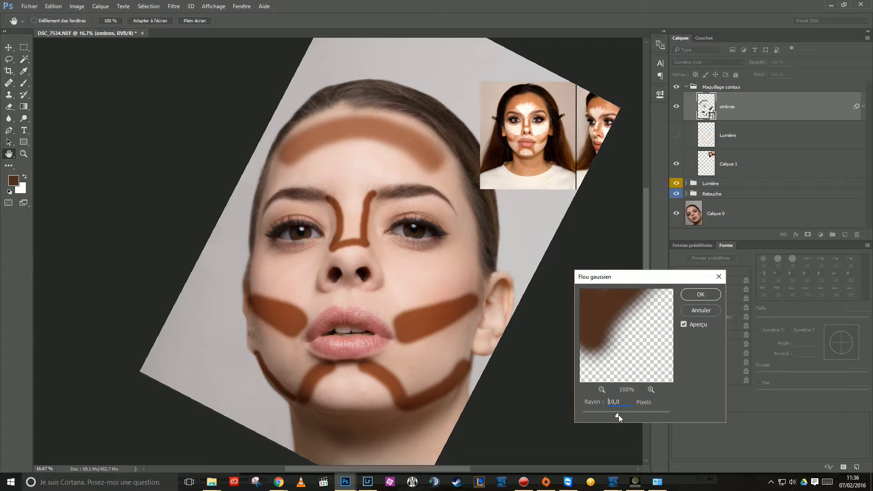
left_click_drag(632, 414, 655, 415)
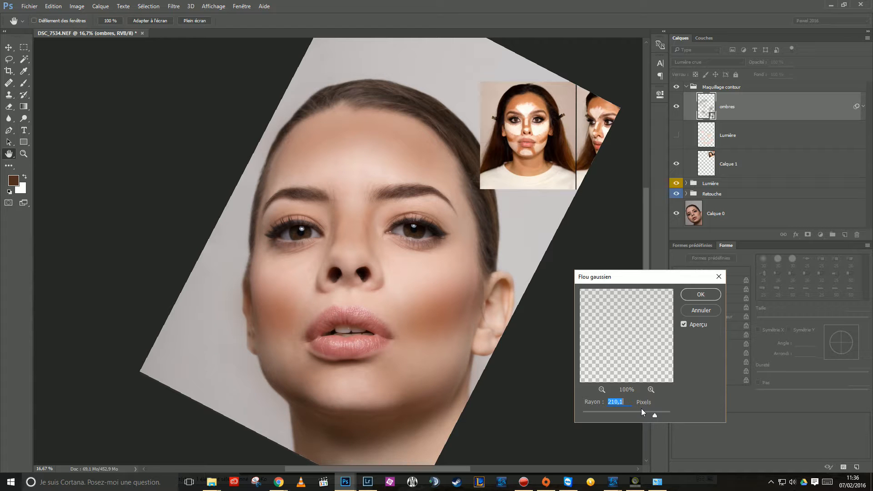
left_click_drag(625, 402, 601, 402)
type("210")
key("Up")
key("Up")
key("Up")
left_click(626, 402)
key("Up")
key("Down")
key("Down")
left_click(700, 294)
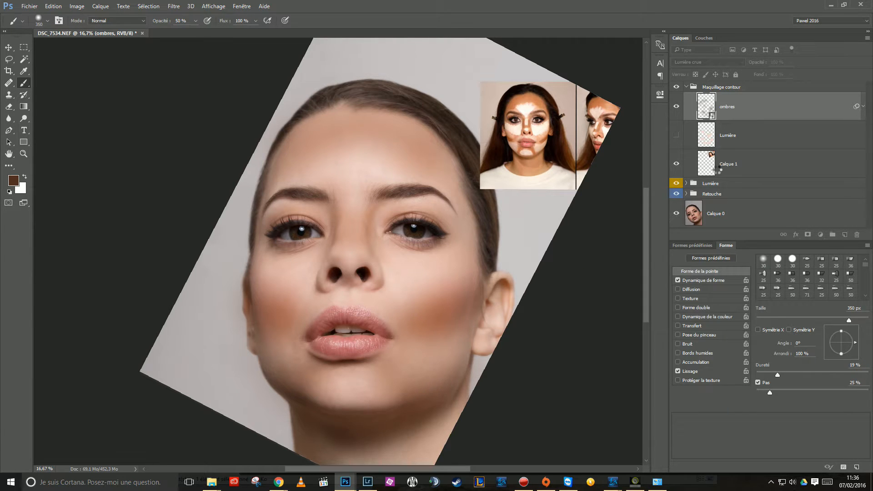
Compare the portrait with and without the blurred "ombres" layer.
left_click(676, 108)
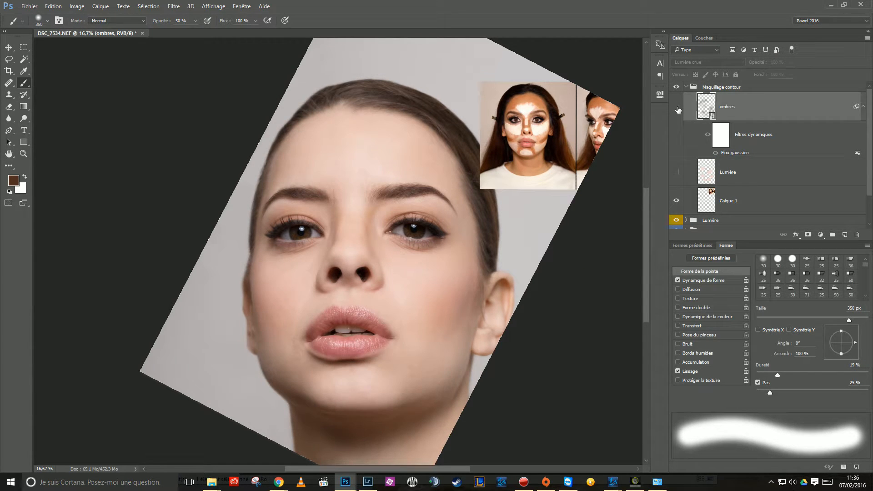
left_click(677, 108)
left_click(677, 108)
left_click(677, 109)
Select the "Lumière" highlight layer below "ombres" and make it visible again.
left_click(702, 180)
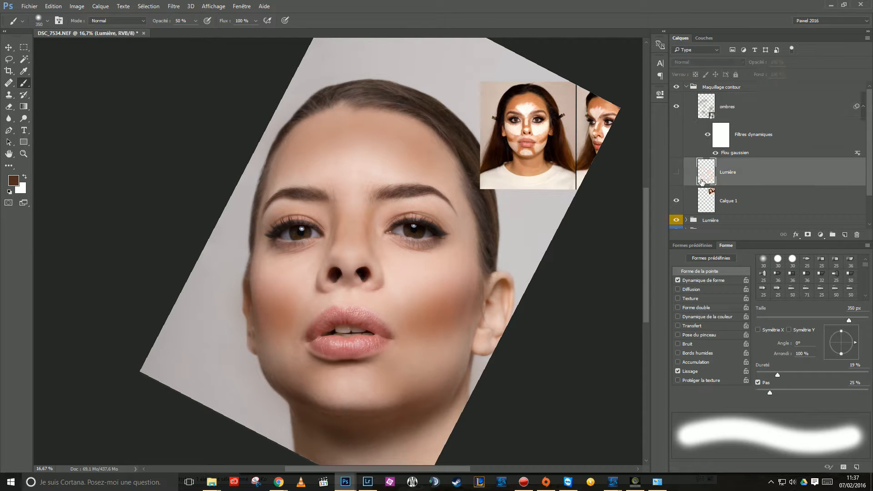
left_click(677, 173)
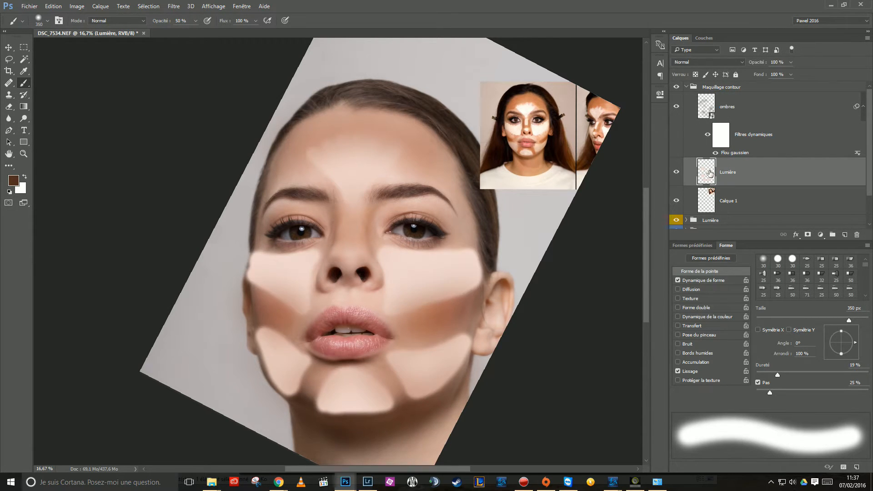
Move the "Lumière" layer above "ombres", convert it to a smart object and set its blending mode to Lumière crue.
left_click_drag(705, 173, 706, 103)
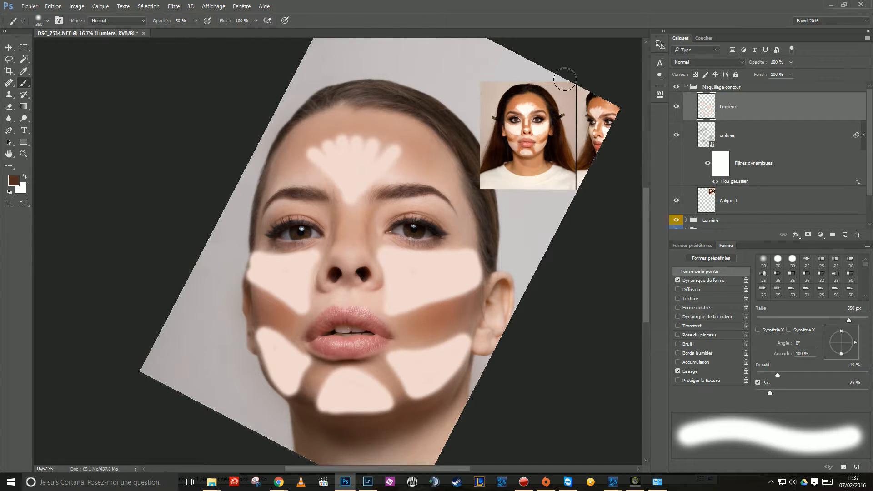
right_click(750, 110)
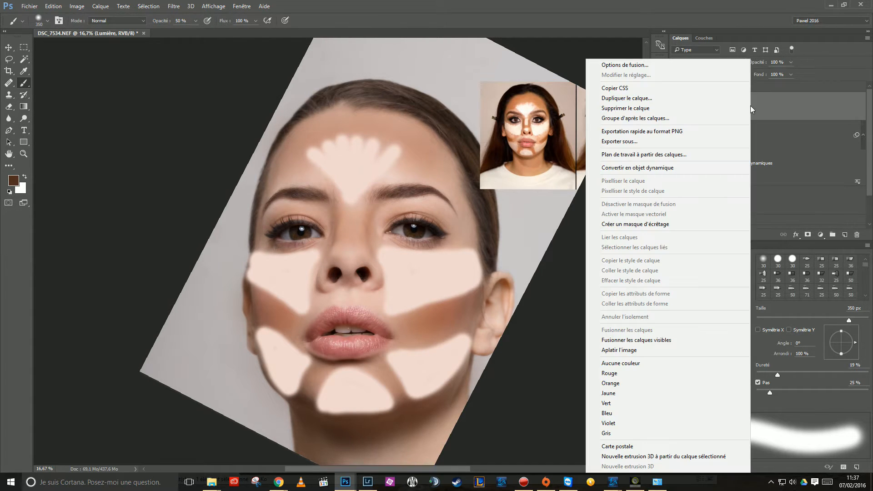
left_click(665, 171)
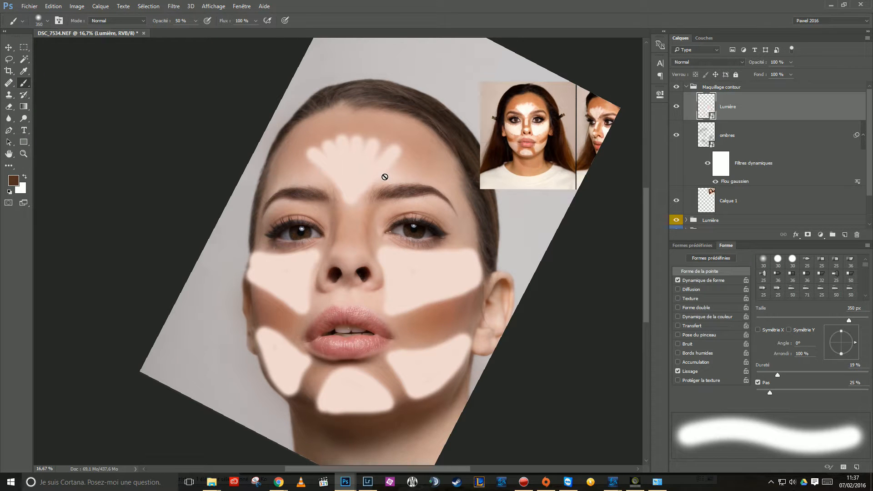
left_click(699, 63)
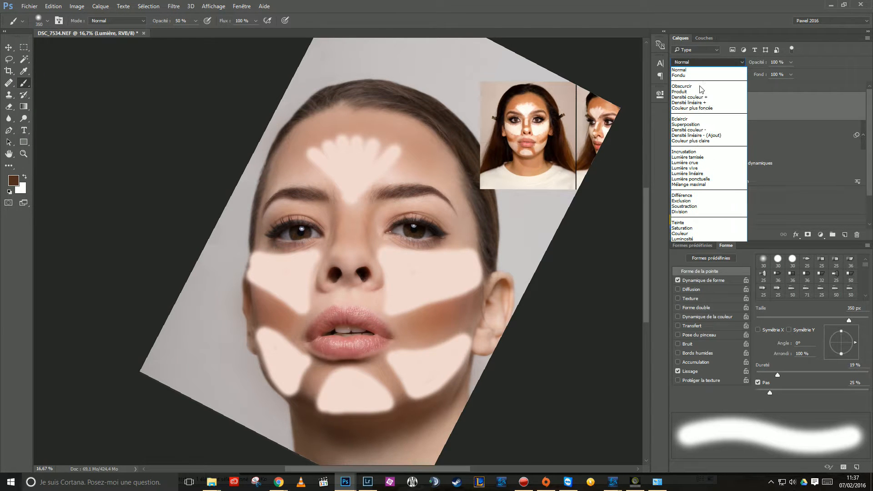
left_click(690, 163)
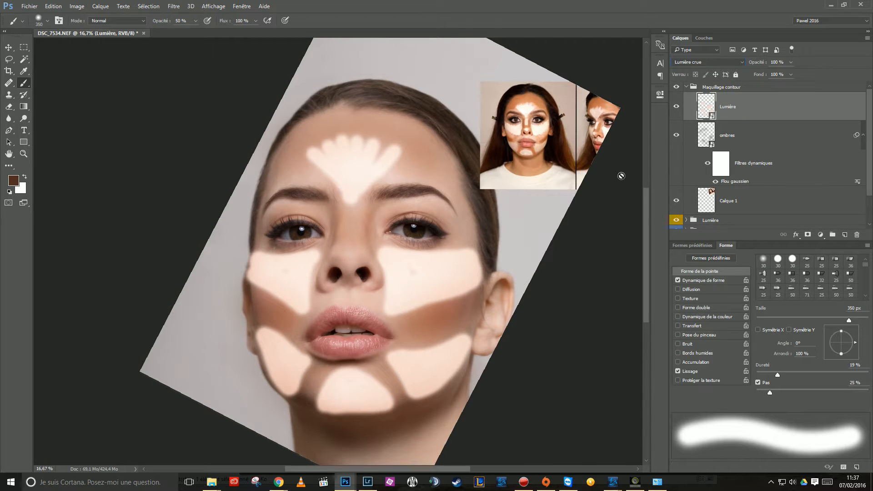
Apply a Gaussian blur with a radius of 309,2 pixels to the "Lumière" layer as a smart filter.
left_click(177, 8)
mouse_move(187, 134)
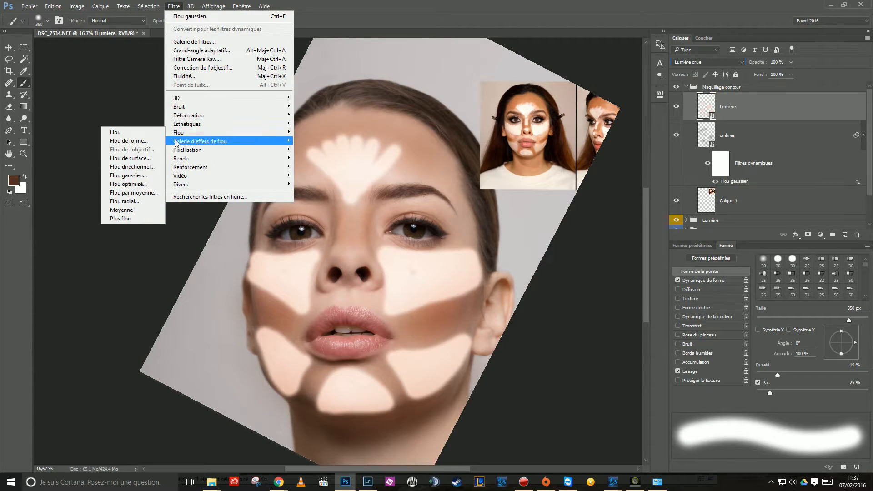
left_click(135, 176)
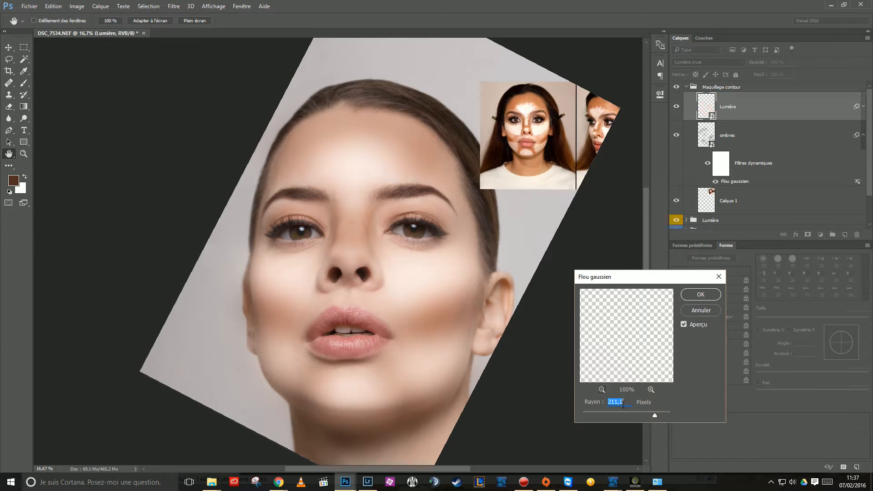
left_click_drag(655, 415, 656, 415)
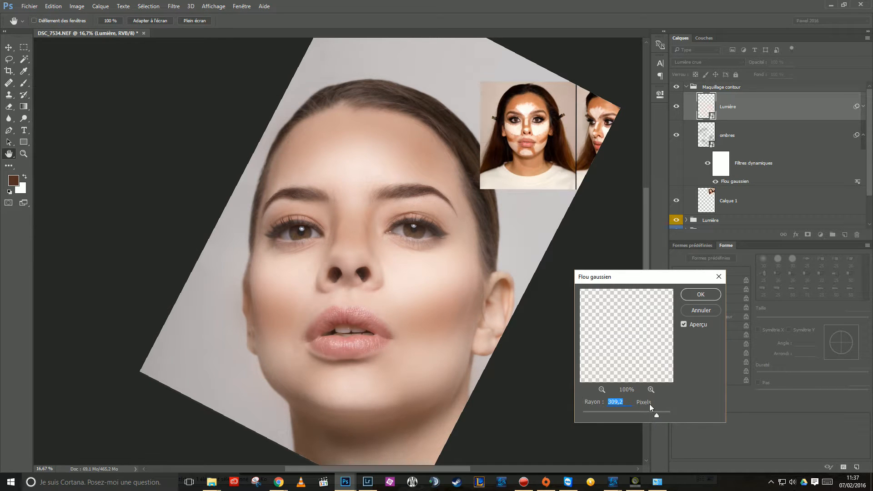
left_click(683, 325)
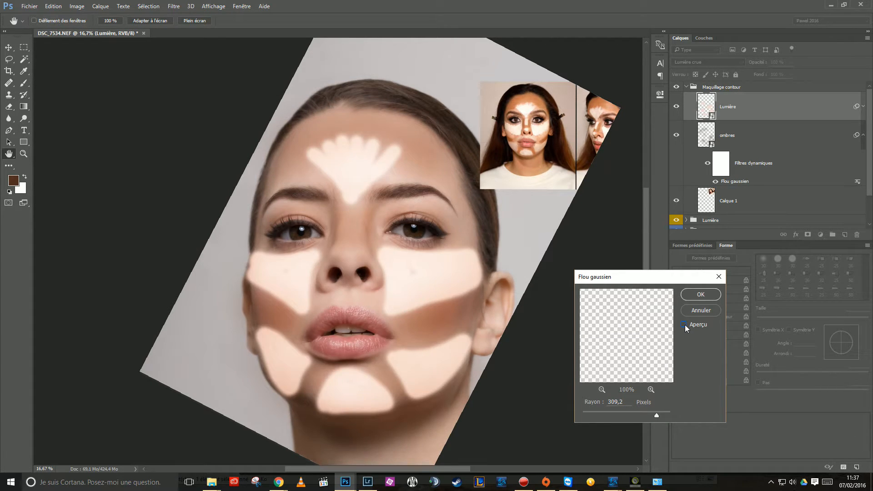
left_click(685, 325)
left_click(690, 294)
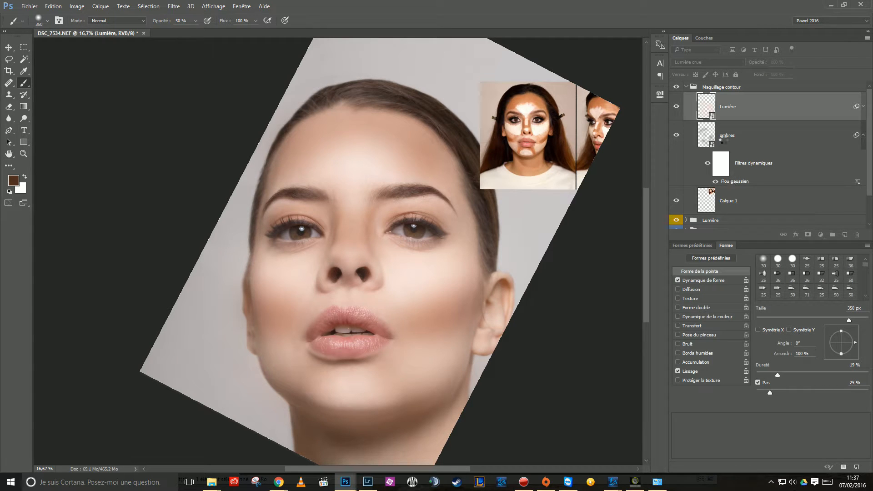
Hide the makeup reference picture on the "Calque 1" layer.
mouse_move(869, 114)
left_mouse_down()
mouse_move(868, 132)
mouse_move(865, 118)
left_mouse_up()
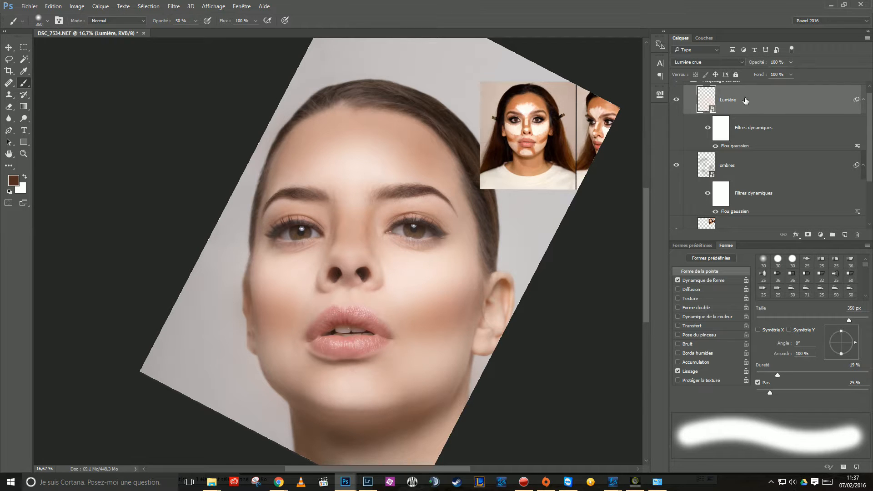
scroll(842, 110, "up", 1)
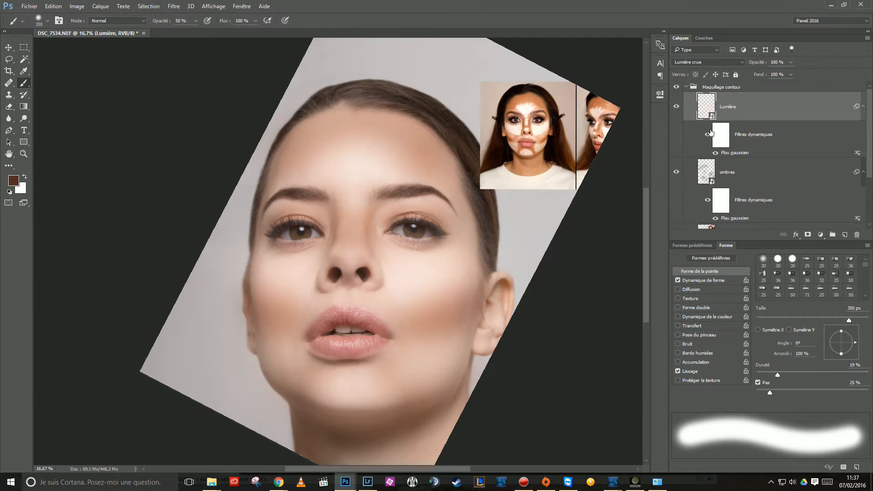
left_click_drag(867, 161, 867, 182)
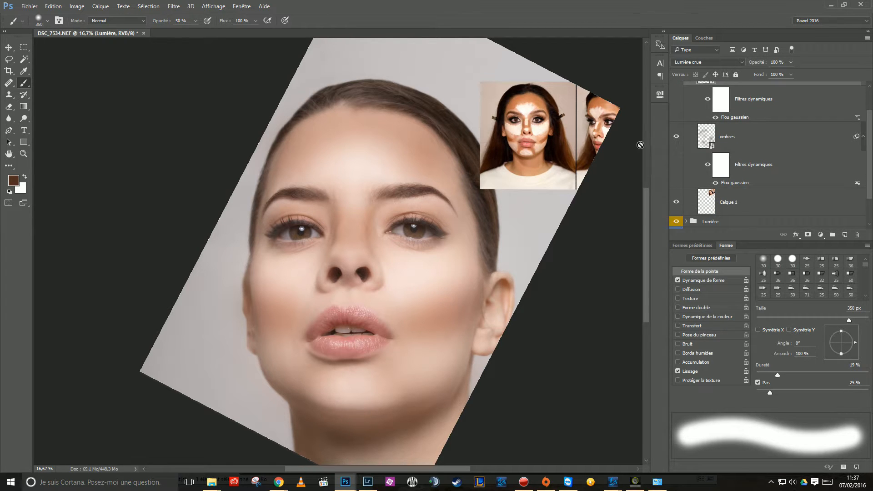
left_click(677, 204)
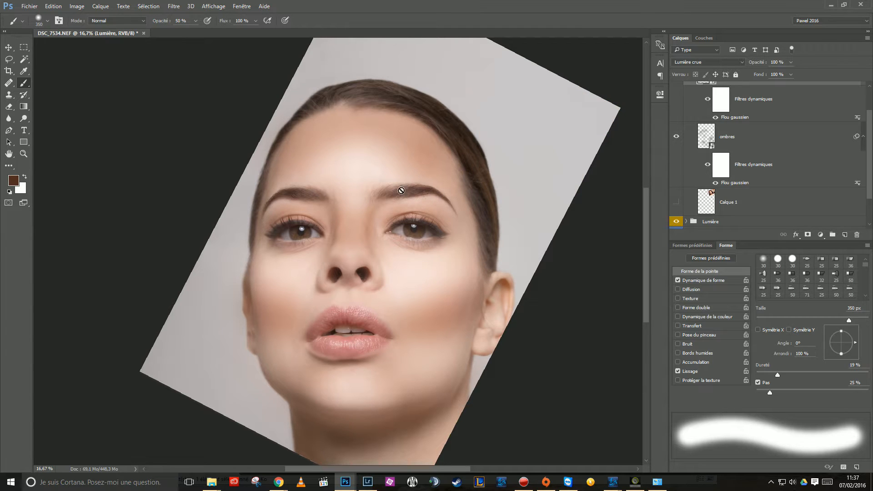
Reset the canvas view rotation to 0° and collapse the "Maquillage contour" group.
left_click(9, 153)
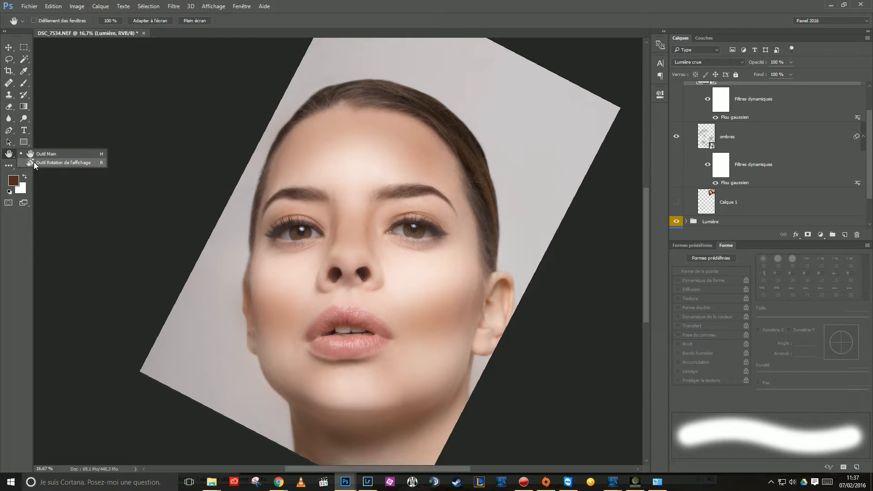
left_click(34, 163)
double_click(8, 154)
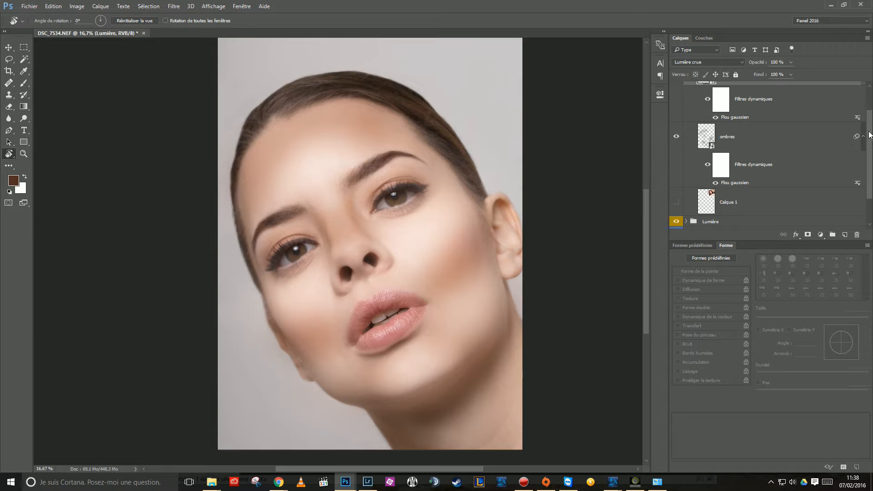
scroll(869, 134, "up", 2)
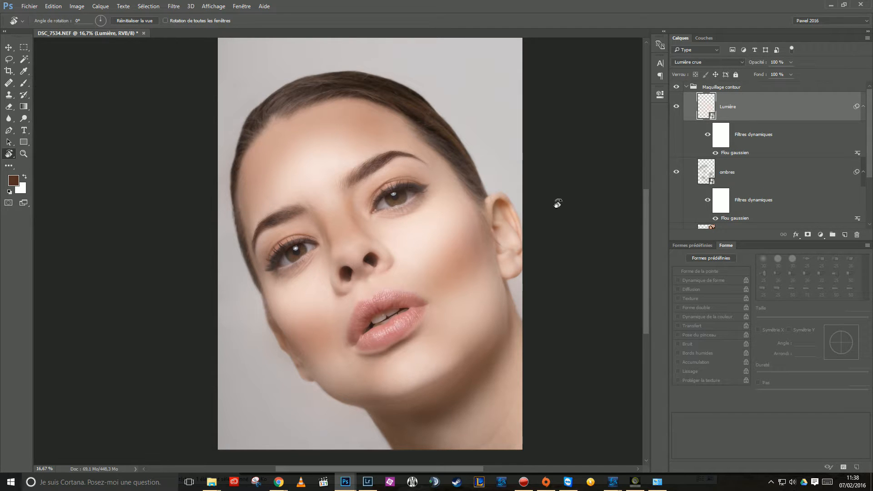
left_click(686, 87)
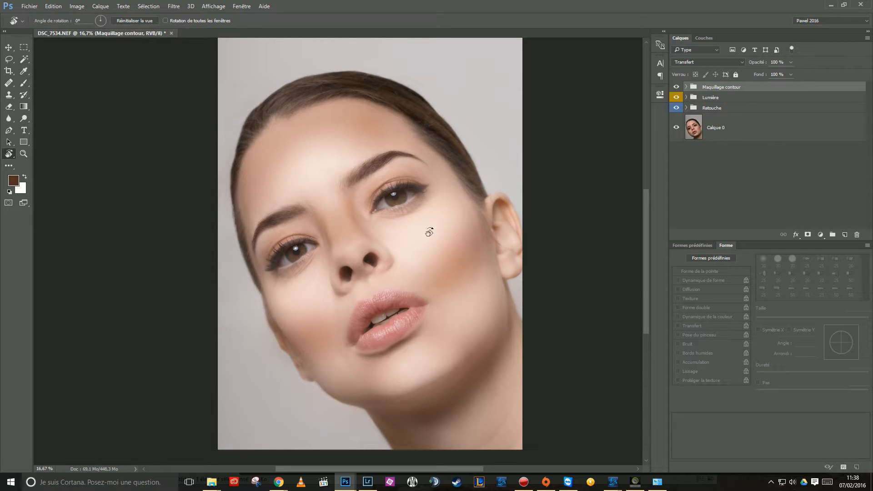
Set the opacity of the "Maquillage contour" group to 50%.
left_click(8, 49)
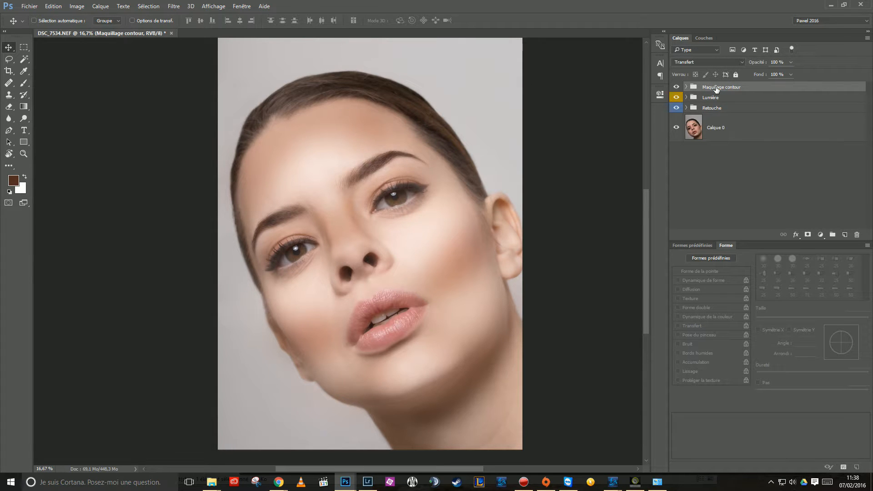
left_click(779, 62)
type("50")
key("Return")
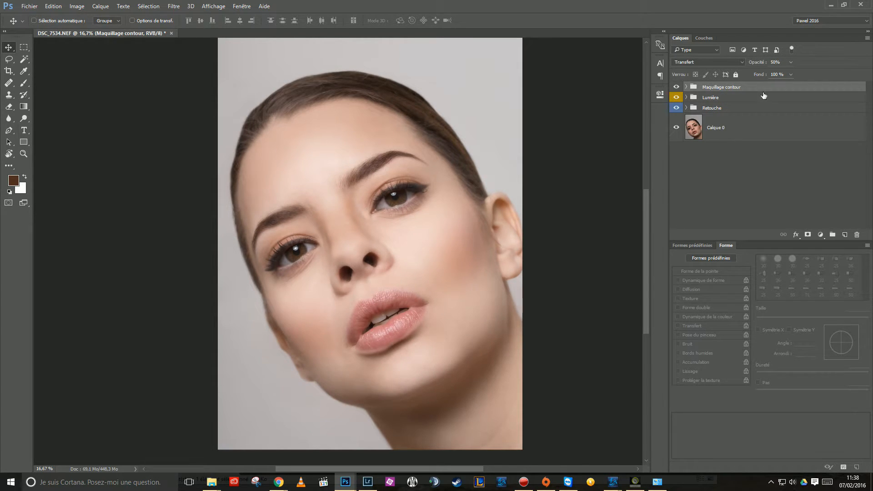
Compare the portrait with and without the "Maquillage contour" group and with and without its "Lumière" layer.
left_click(676, 86)
left_click(675, 87)
left_click(685, 88)
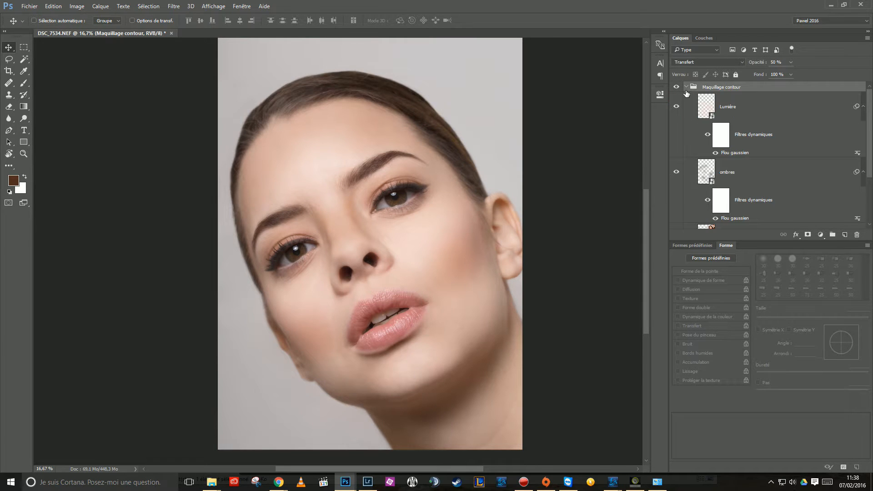
left_click(677, 106)
left_click(676, 107)
left_click(677, 107)
left_click(677, 108)
Collapse the "Maquillage contour" group and give it a green (Vert) colour label.
left_click(687, 86)
right_click(751, 87)
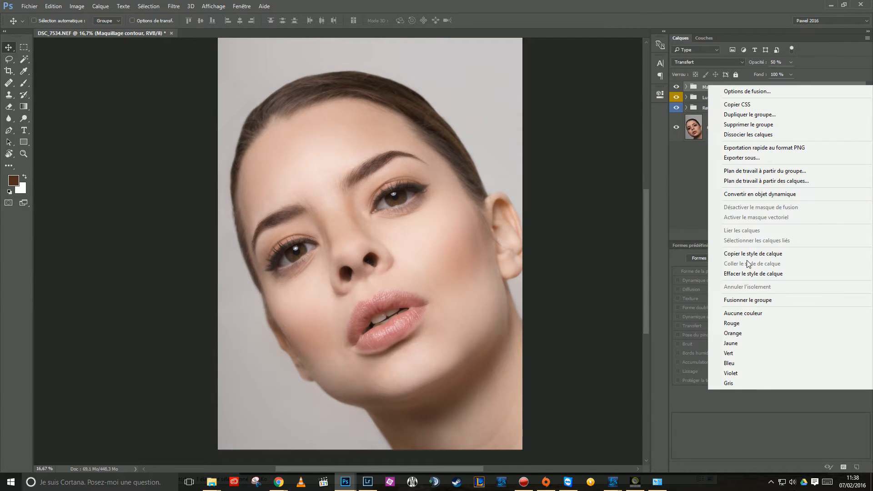
left_click(736, 354)
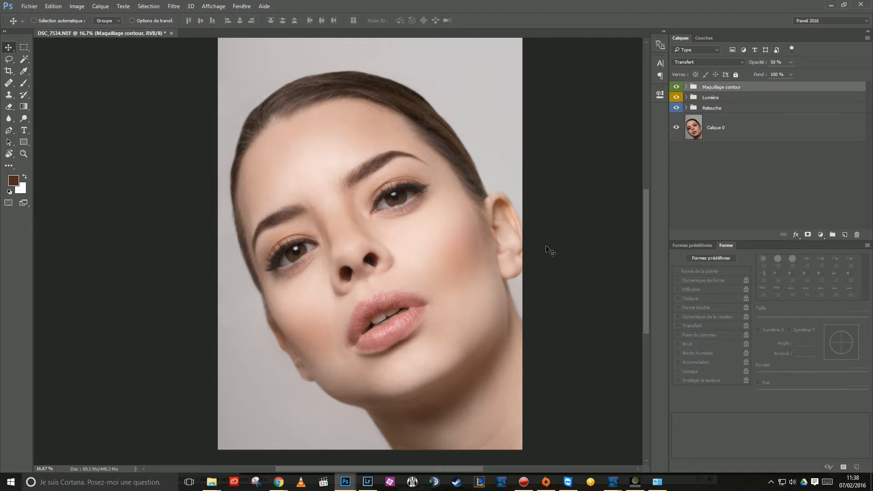
Create a new group named "Yeux" above the "Maquillage contour" group.
left_click(845, 236)
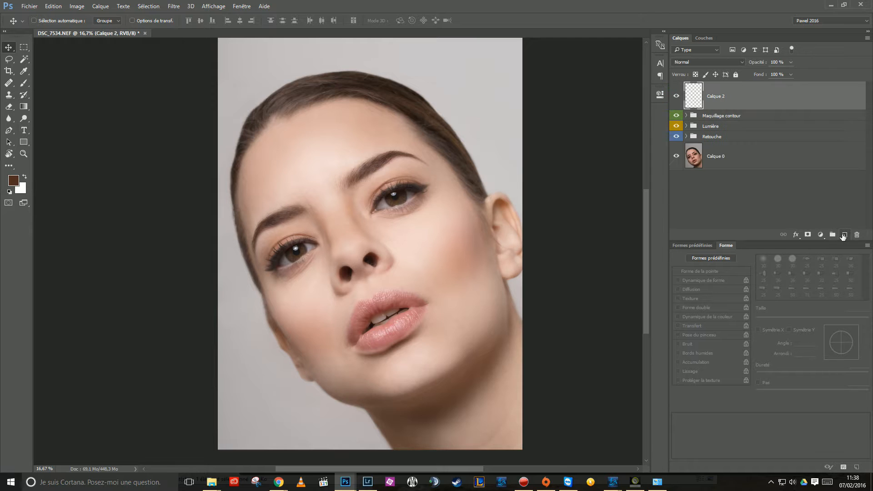
key("ctrl+z")
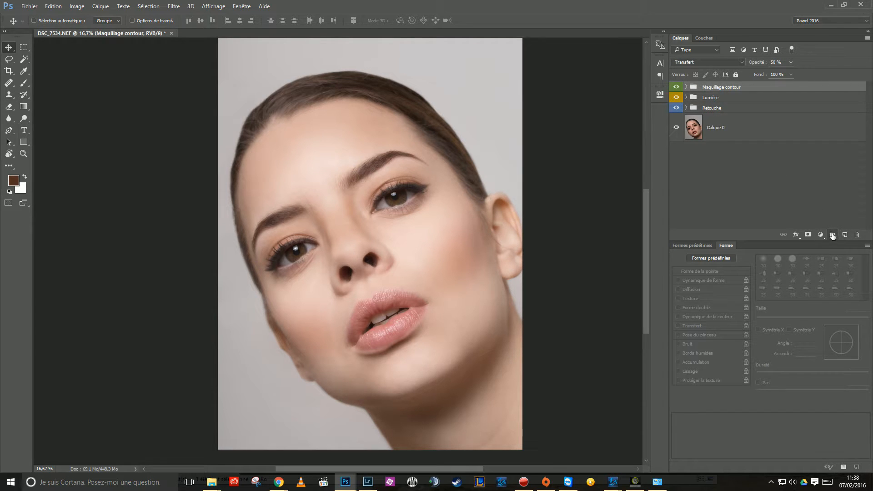
left_click(832, 235)
double_click(711, 87)
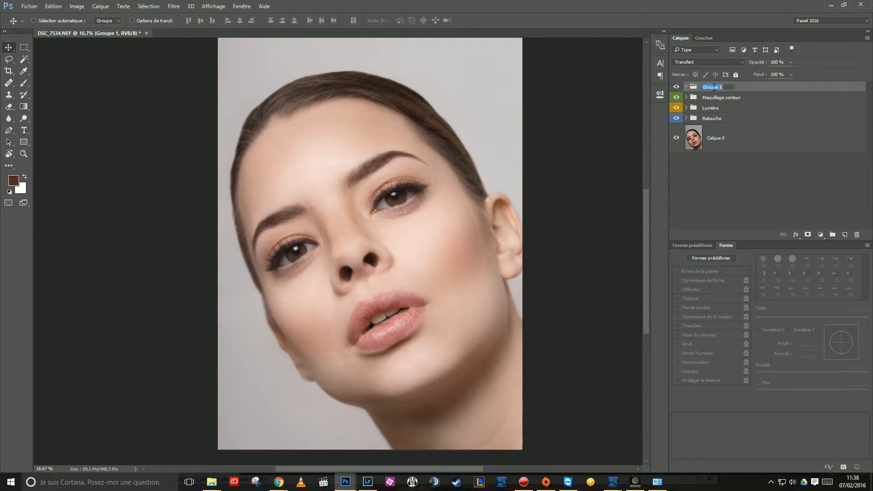
type("Yeux")
key("Return")
Give the "Yeux" group a Violet colour label and add a new empty layer inside it.
right_click(713, 89)
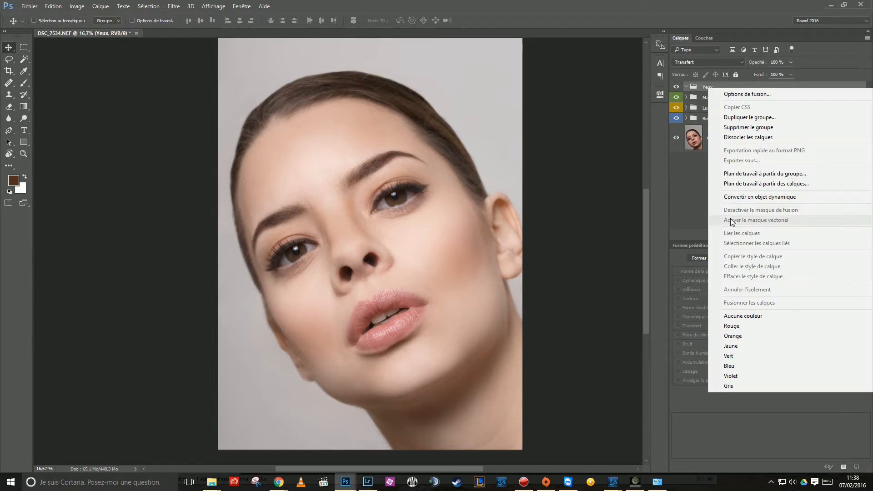
left_click(732, 376)
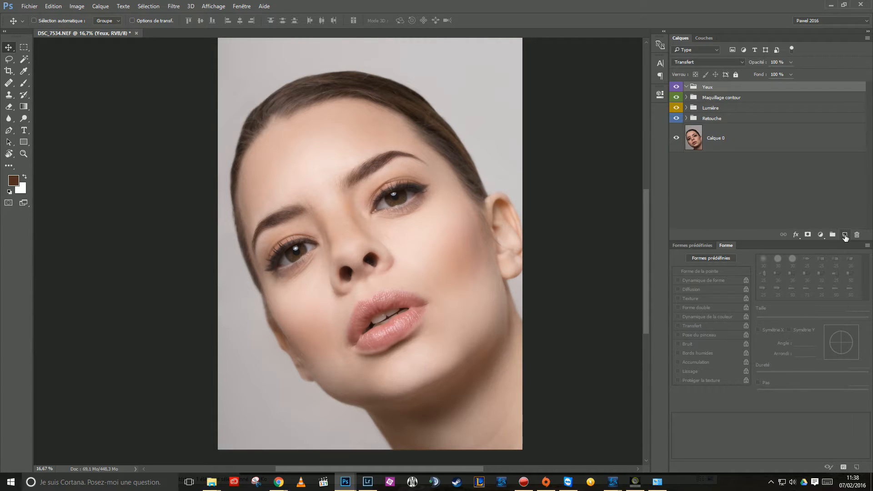
left_click(845, 235)
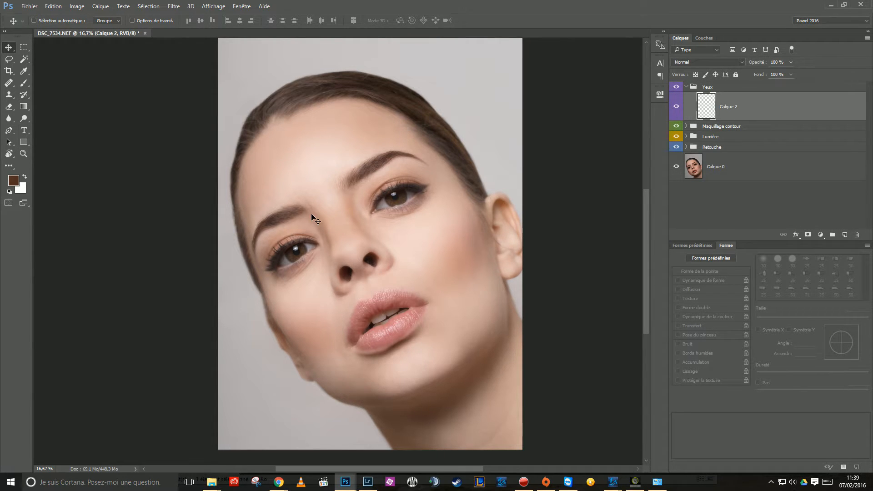
scroll(301, 244, "up", 3)
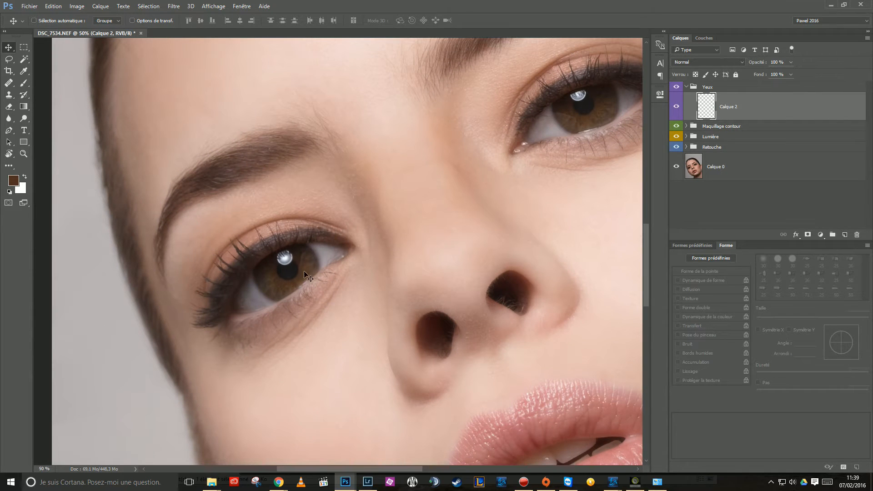
left_click(14, 181)
left_click_drag(759, 295, 744, 295)
key("Return")
key("shift+F5")
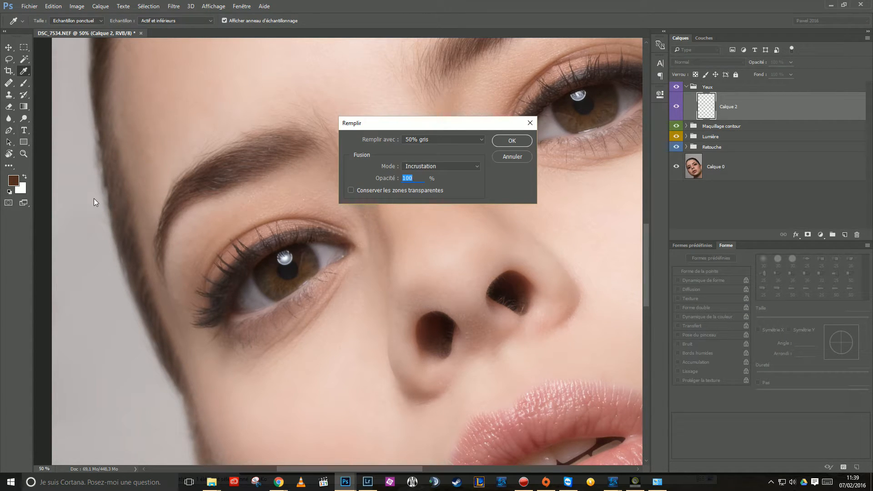
left_click(419, 138)
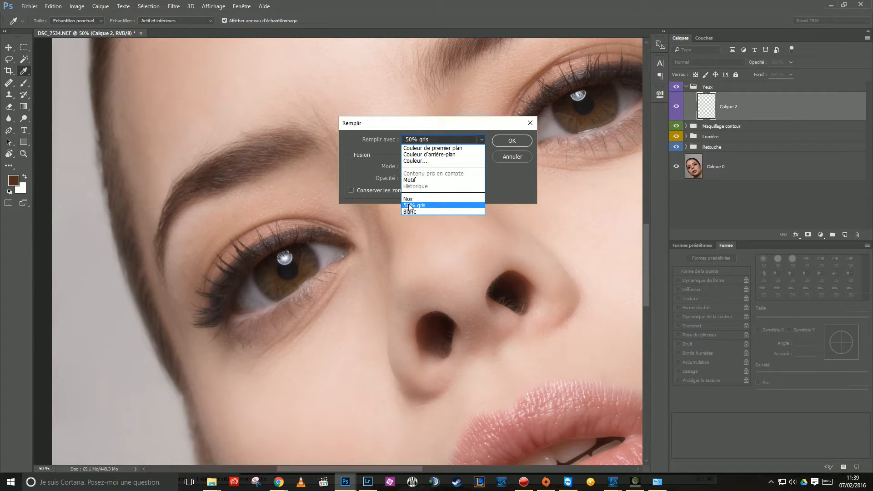
left_click(511, 156)
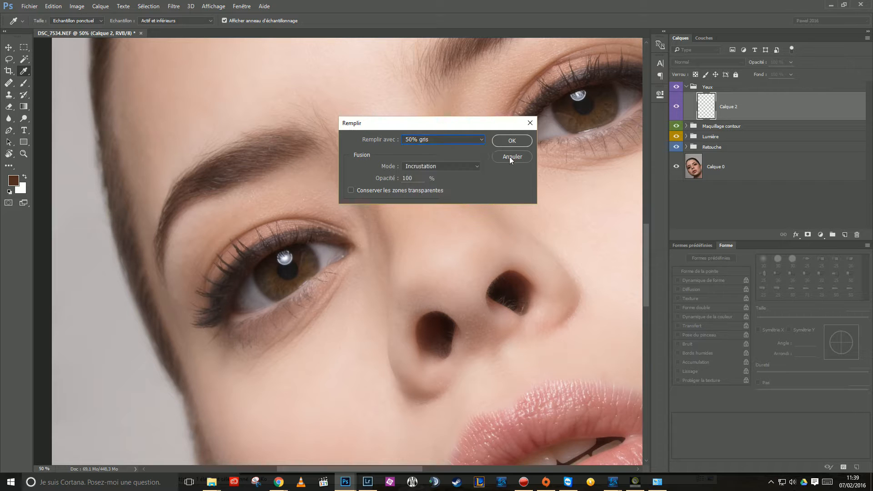
left_click(509, 156)
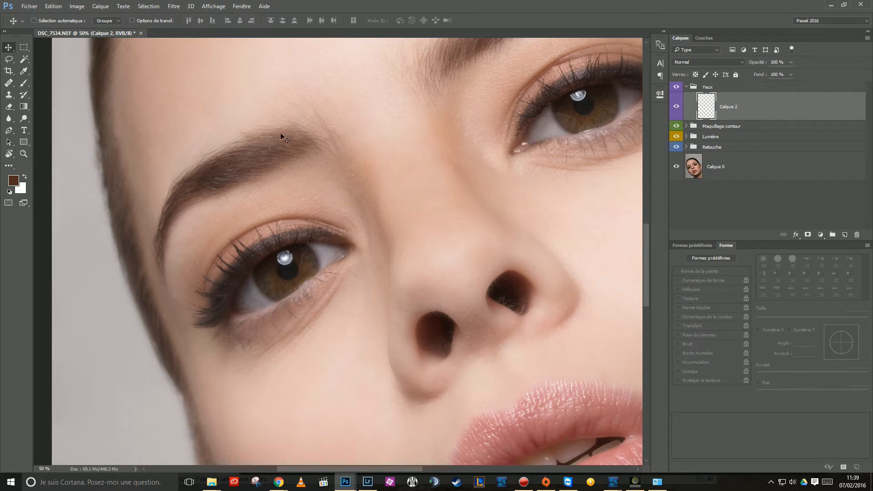
Set the foreground colour to neutral grey with hue 0, saturation 0 and brightness 50%.
left_click(13, 180)
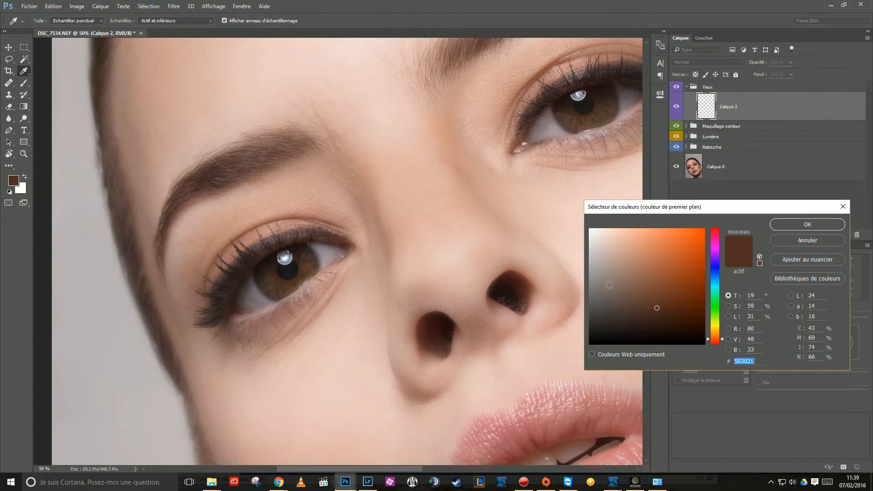
left_click(758, 294)
type("0")
key("Tab")
type("0")
key("Tab")
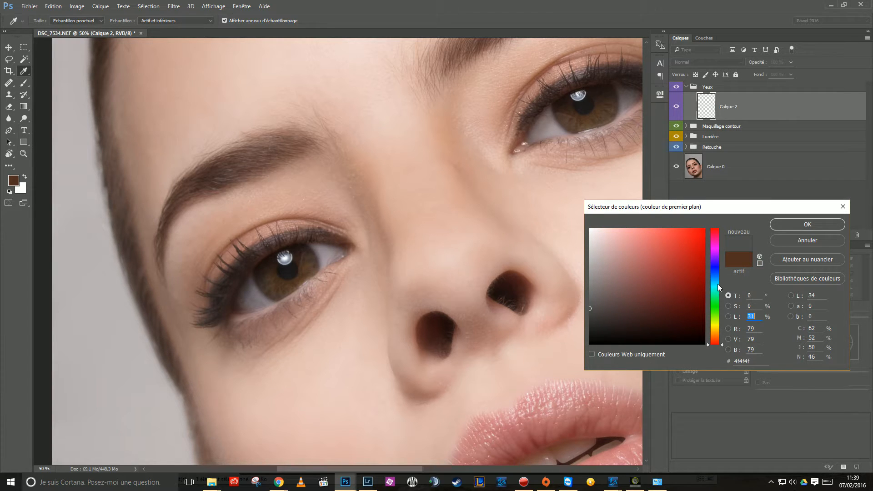
type("50")
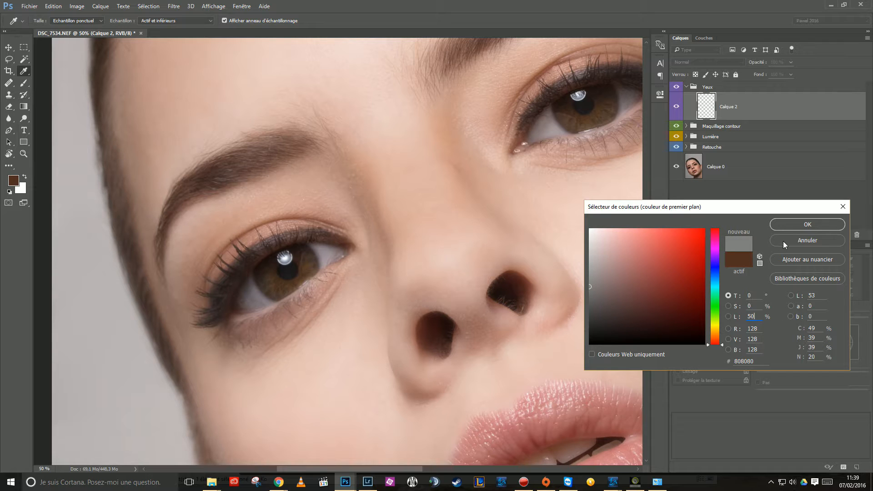
left_click(784, 223)
Fill the empty layer in the "Yeux" group with 50% grey and set its blend mode to Incrustation.
key("v")
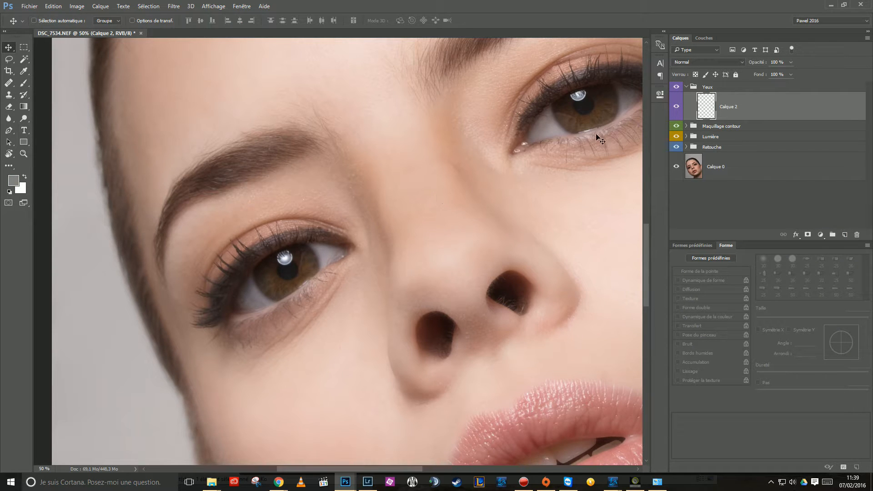
key("ctrl+BackSpace")
key("alt+BackSpace")
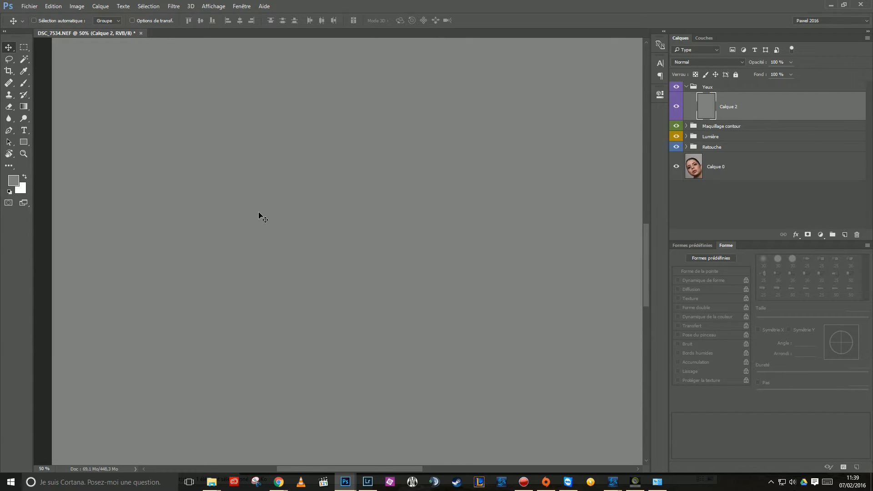
key("shift+BackSpace")
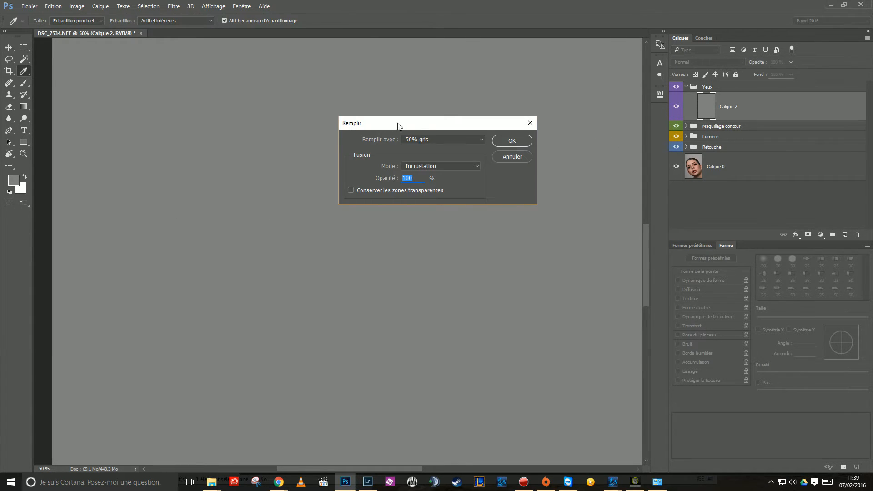
left_click(505, 139)
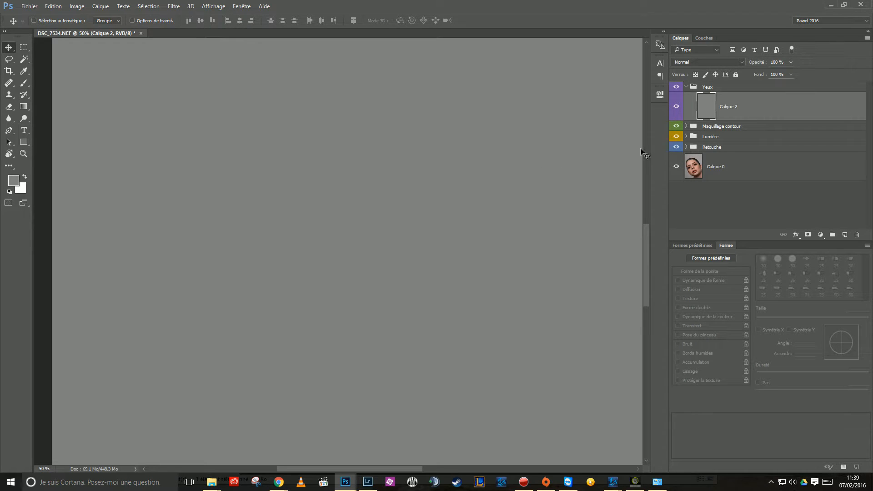
left_click(689, 62)
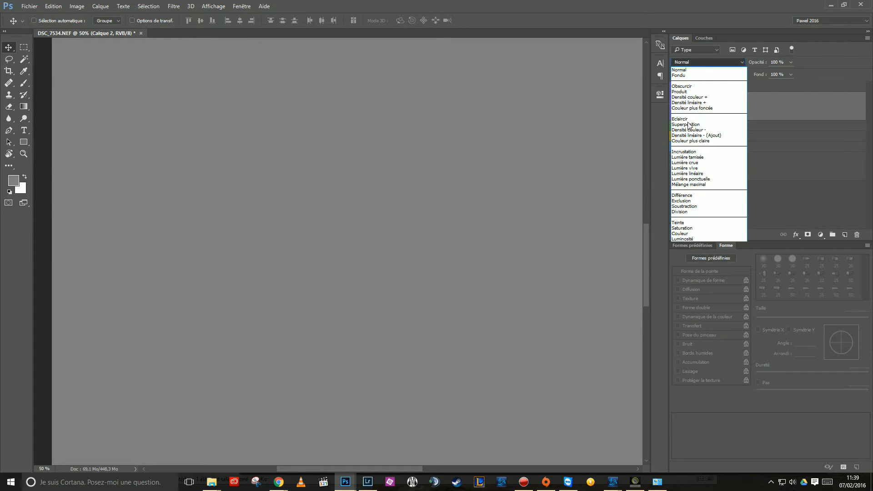
left_click(685, 152)
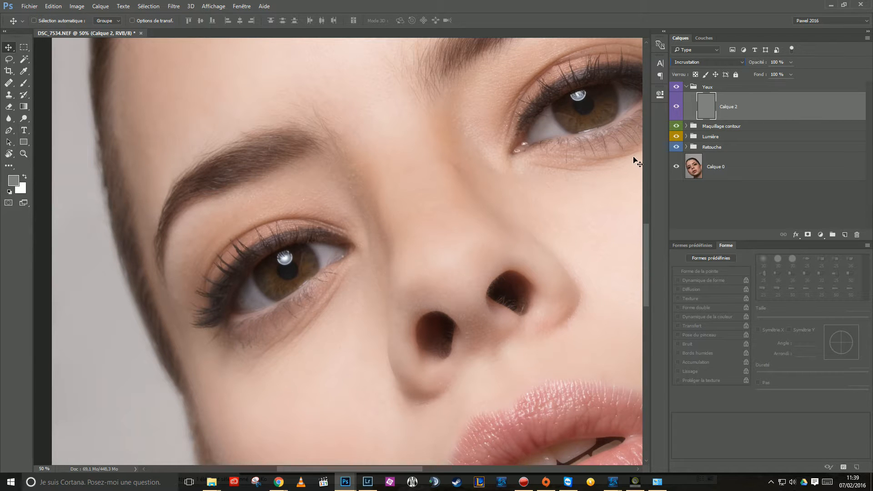
Reduce the soft brush to about 174 px and reset the foreground and background colours to black and white.
left_click(24, 83)
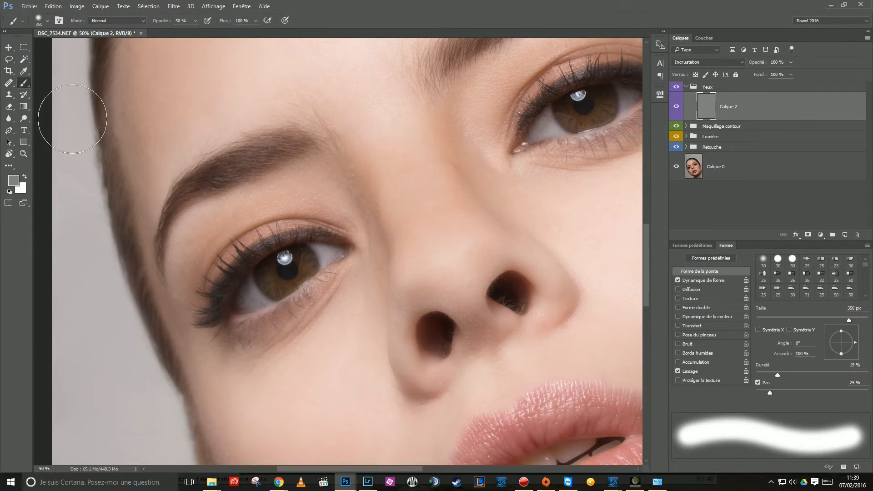
right_click(277, 263, "alt")
left_click_drag(266, 264, 259, 263)
left_click(9, 192)
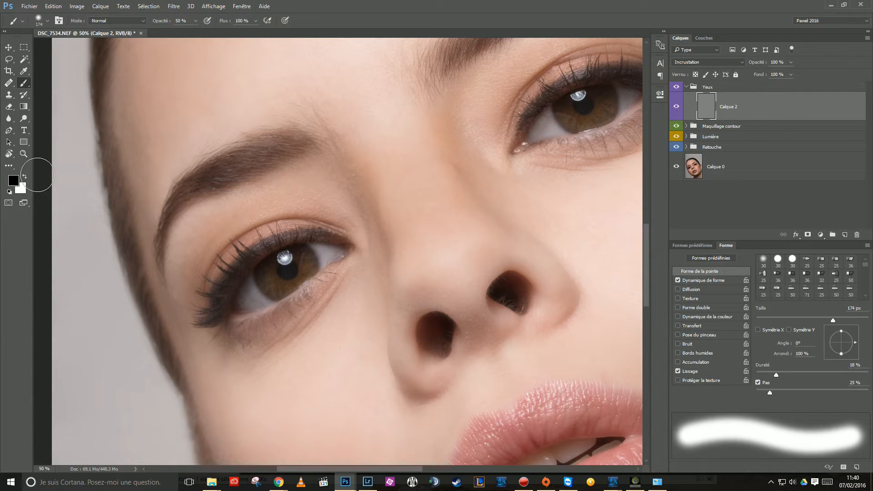
left_click_drag(148, 182, 138, 186)
Lighten the iris and white of the left-hand eye on the grey layer using the Dodge tool with the Tons moyens range.
left_click_drag(20, 117, 40, 121)
left_click(66, 119)
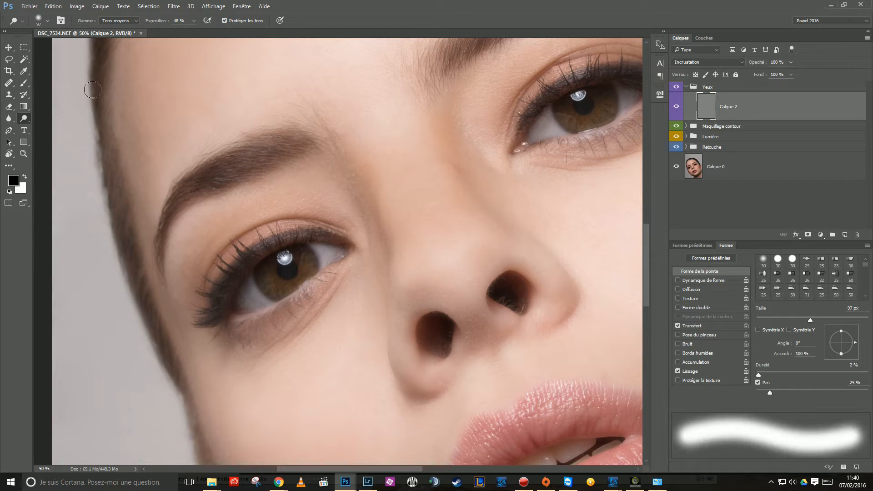
left_click(120, 21)
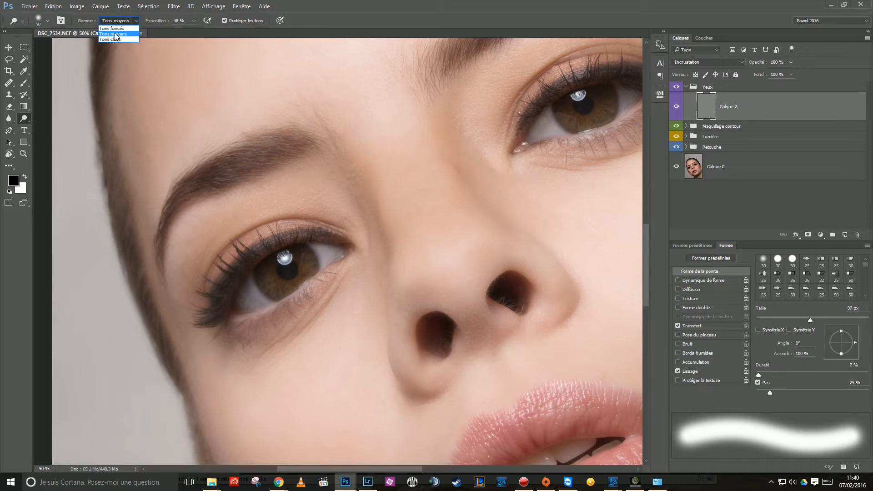
left_click(115, 34)
mouse_move(267, 277)
left_mouse_down()
mouse_move(294, 281)
mouse_move(302, 266)
mouse_move(273, 265)
mouse_move(291, 252)
left_mouse_up()
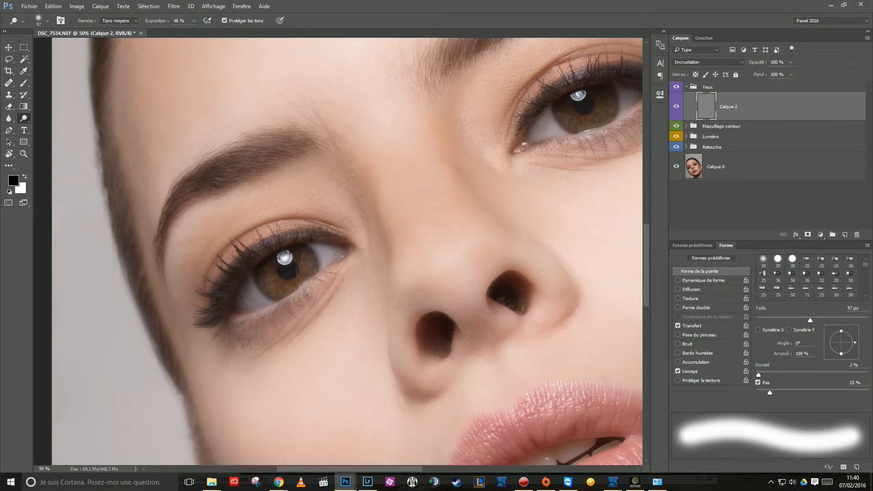
mouse_move(272, 285)
left_mouse_down()
mouse_move(277, 260)
mouse_move(306, 256)
mouse_move(296, 277)
mouse_move(273, 284)
mouse_move(267, 270)
mouse_move(240, 300)
mouse_move(268, 298)
mouse_move(249, 282)
mouse_move(310, 250)
mouse_move(335, 253)
left_mouse_up()
Lighten the iris and white of the right-hand eye on the grey layer with the same Dodge tool settings.
left_click_drag(495, 190, 367, 232)
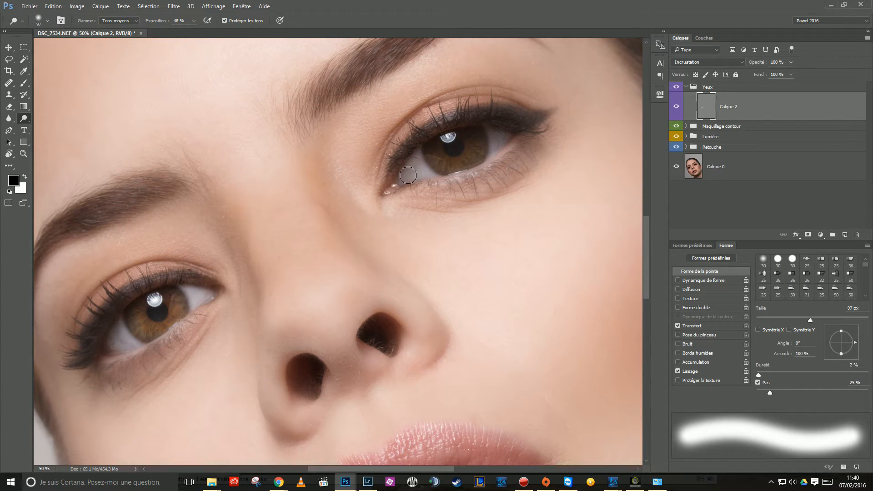
mouse_move(403, 179)
left_mouse_down()
mouse_move(413, 160)
mouse_move(429, 171)
mouse_move(495, 139)
mouse_move(460, 139)
mouse_move(432, 155)
mouse_move(473, 138)
mouse_move(433, 157)
left_mouse_up()
mouse_move(484, 149)
left_mouse_down()
mouse_move(499, 135)
mouse_move(436, 148)
mouse_move(410, 175)
left_mouse_up()
left_click_drag(345, 279, 357, 277)
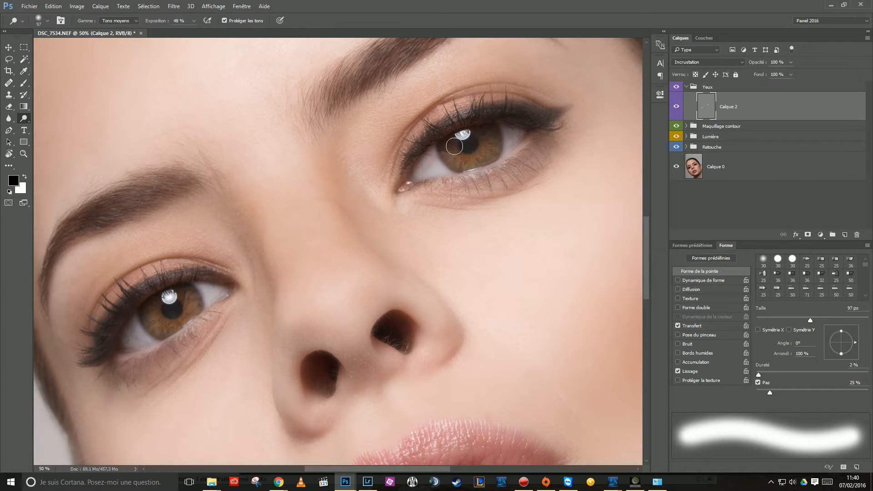
left_click_drag(354, 273, 368, 261)
Compare the portrait with and without the "Maquillage contour" group and inspect the layers inside it.
left_click(367, 260, "alt")
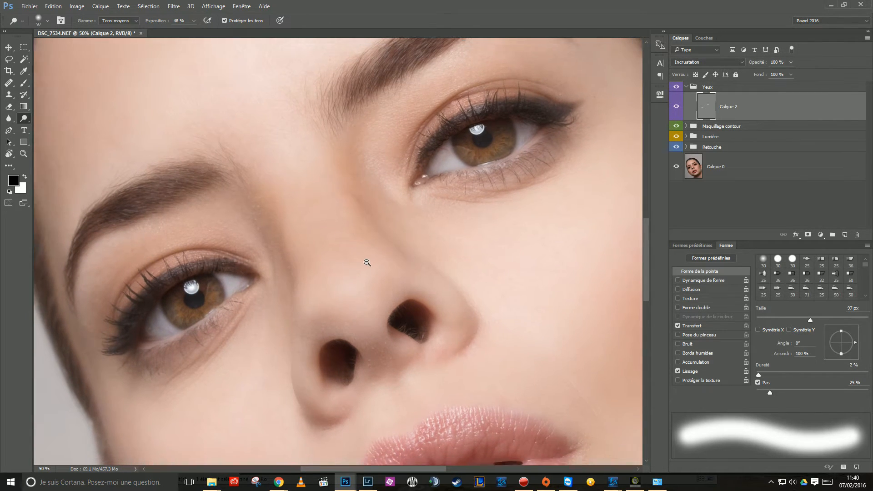
left_click(676, 126)
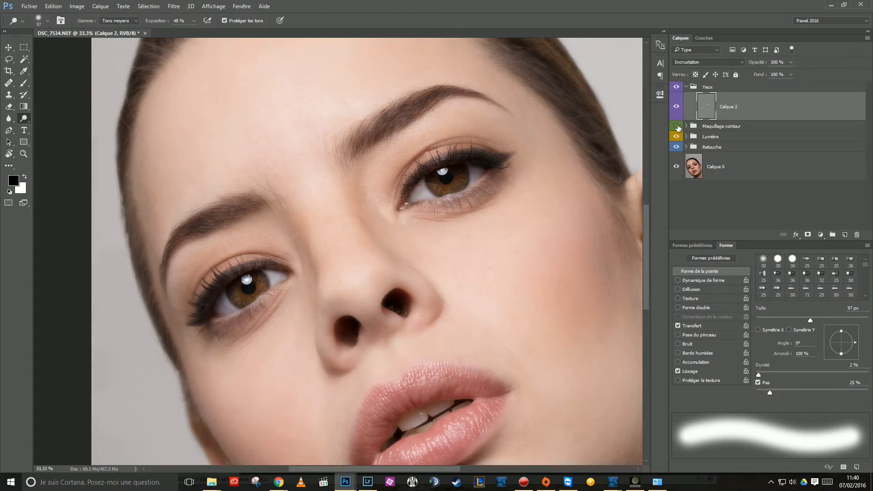
left_click(675, 126)
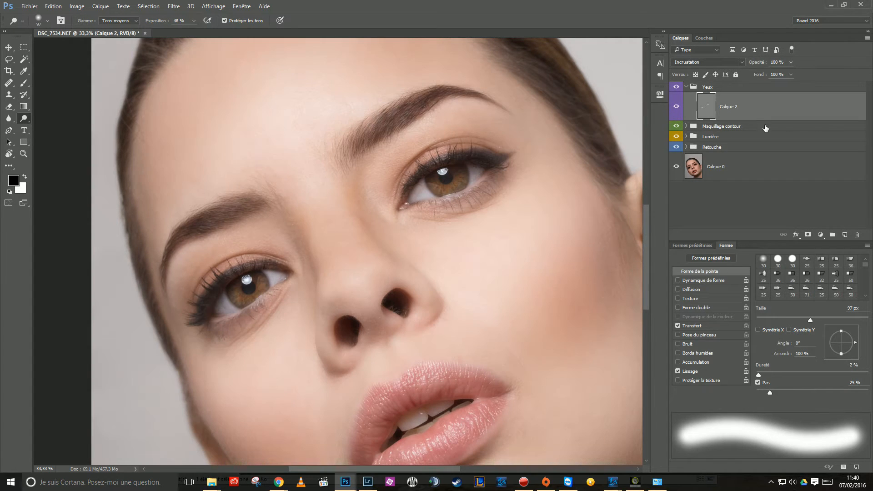
left_click(709, 127)
left_click(686, 125)
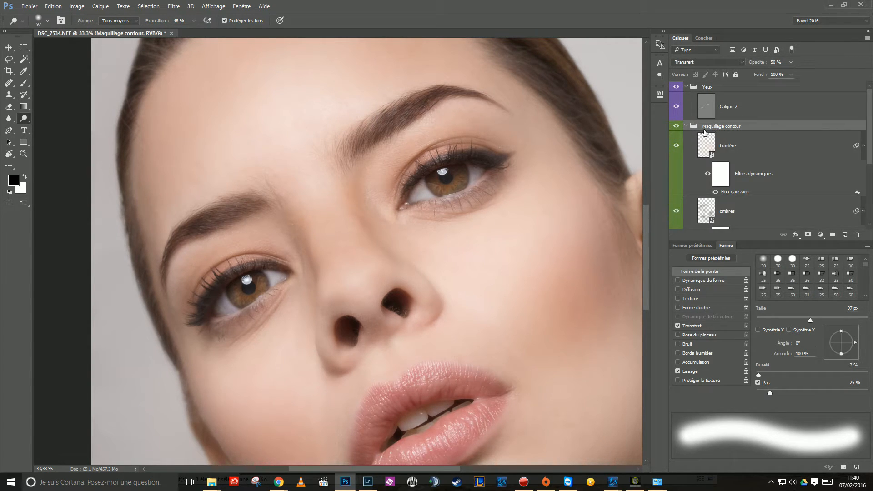
left_click(676, 129)
left_click(677, 129)
left_click(695, 156)
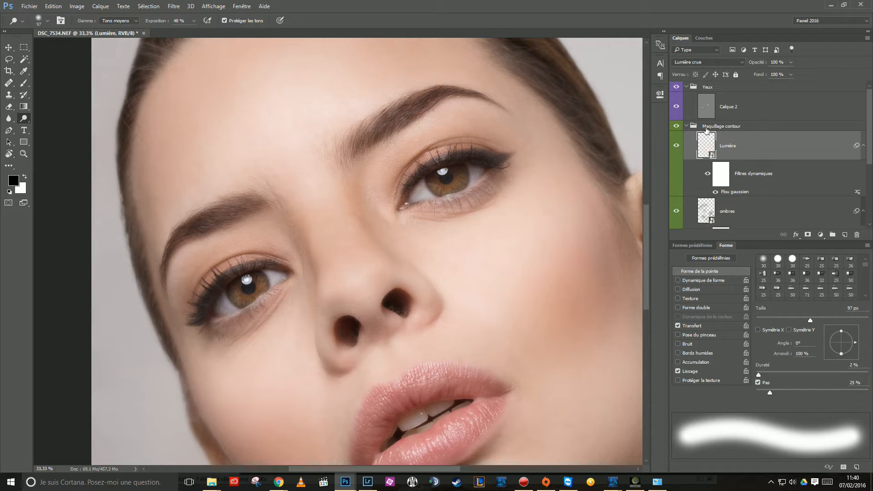
left_click(686, 126)
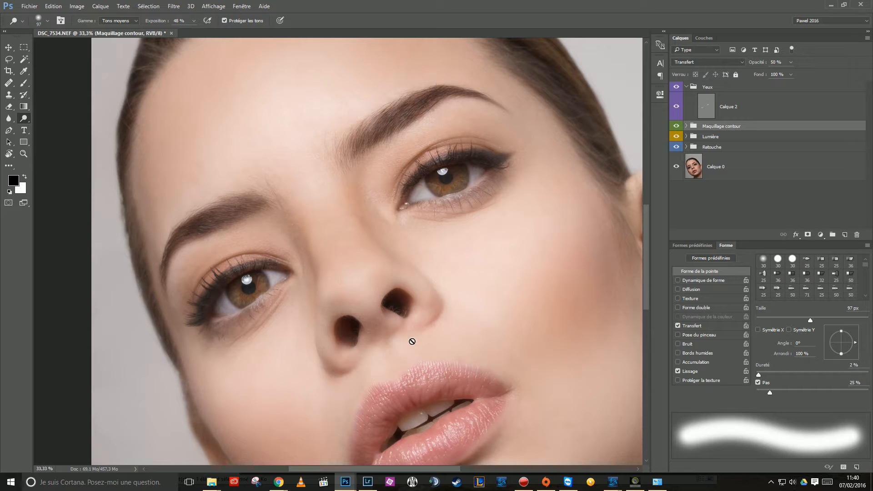
Add a layer mask to the "Maquillage contour" group and paint black over both eyes and the lips with a 246 px brush at 50% opacity.
left_click(807, 235)
key("b")
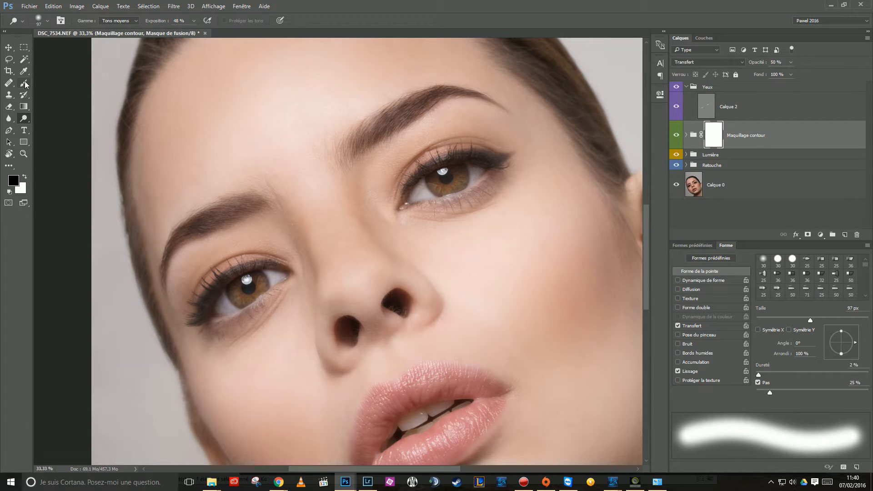
left_click_drag(123, 161, 144, 160)
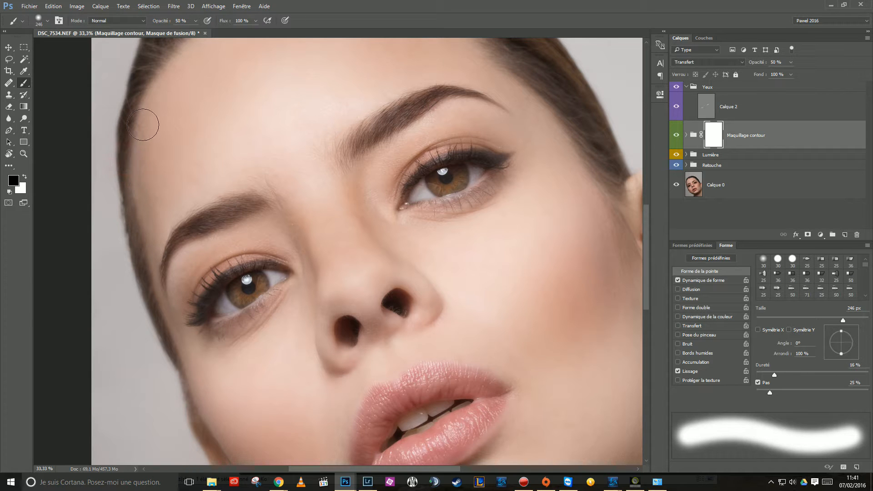
mouse_move(193, 314)
left_mouse_down()
mouse_move(230, 308)
mouse_move(262, 284)
mouse_move(215, 309)
mouse_move(232, 283)
mouse_move(274, 277)
mouse_move(213, 312)
mouse_move(269, 279)
left_mouse_up()
mouse_move(410, 193)
left_mouse_down()
mouse_move(478, 169)
mouse_move(421, 191)
mouse_move(468, 170)
mouse_move(456, 107)
left_mouse_up()
mouse_move(480, 326)
left_mouse_down()
mouse_move(446, 315)
mouse_move(384, 337)
mouse_move(363, 362)
mouse_move(361, 395)
mouse_move(419, 386)
mouse_move(487, 325)
mouse_move(464, 359)
mouse_move(421, 386)
mouse_move(454, 367)
mouse_move(383, 360)
left_mouse_up()
left_click_drag(386, 217, 357, 282)
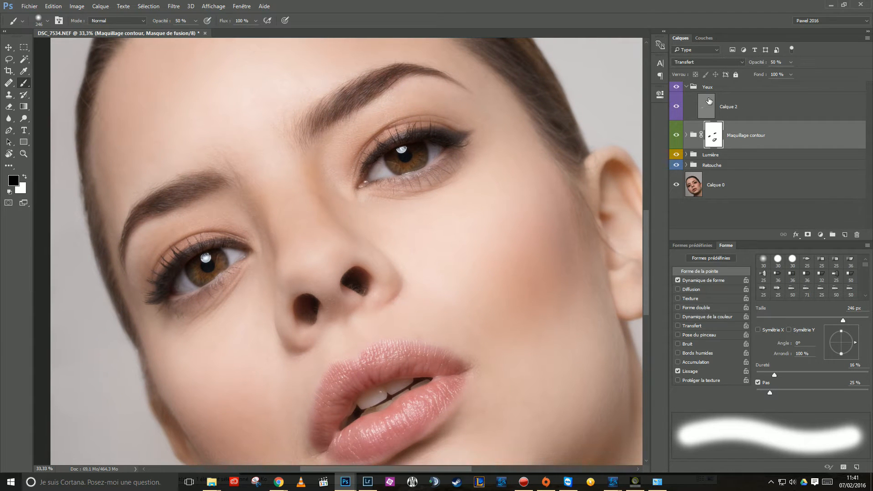
Compare the portrait with and without the "Yeux" group and examine the whole face.
left_click(676, 88)
left_click(676, 87)
key("x")
left_click(412, 229, "alt")
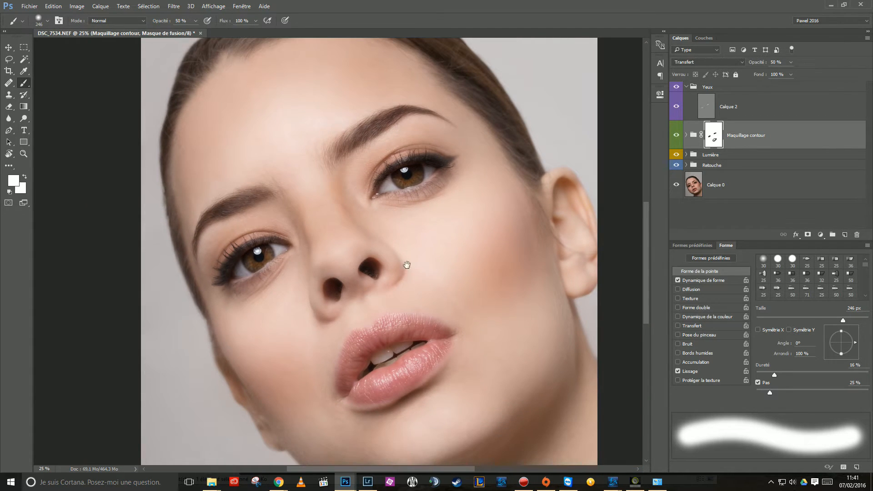
key("space")
left_click_drag(427, 189, 441, 211)
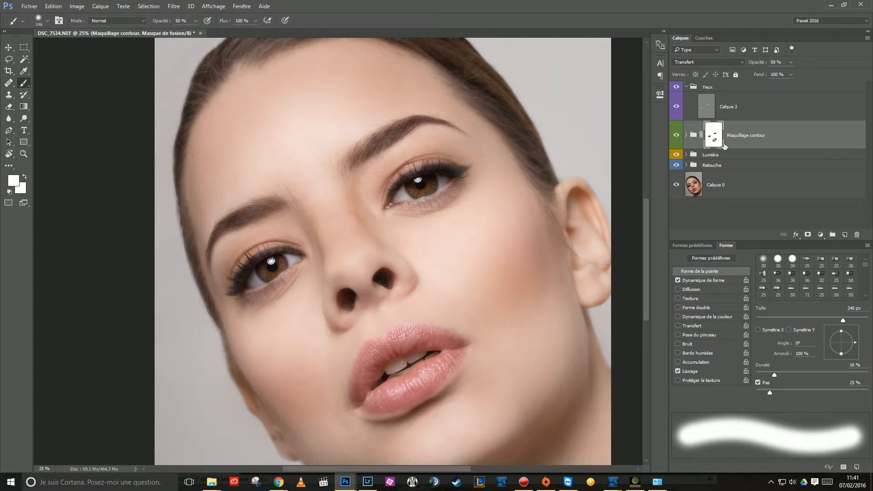
Add a new empty layer above the grey dodge layer in the "Yeux" group.
left_click(706, 111)
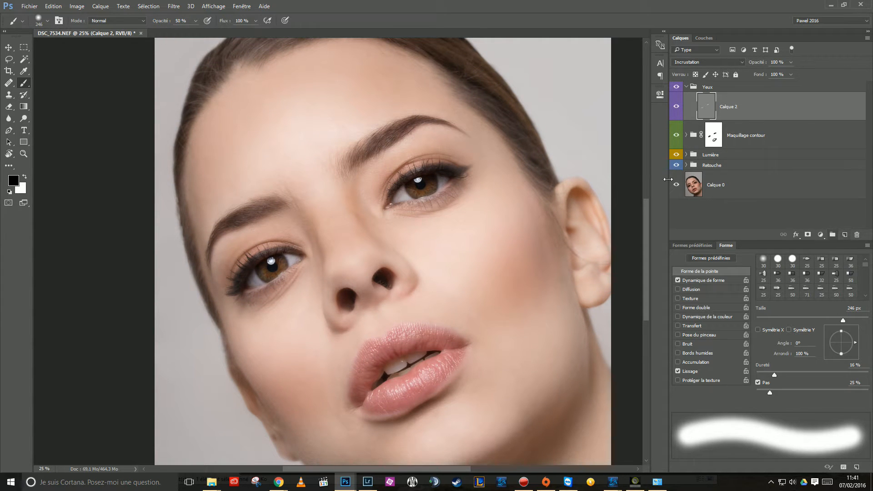
left_click(845, 235)
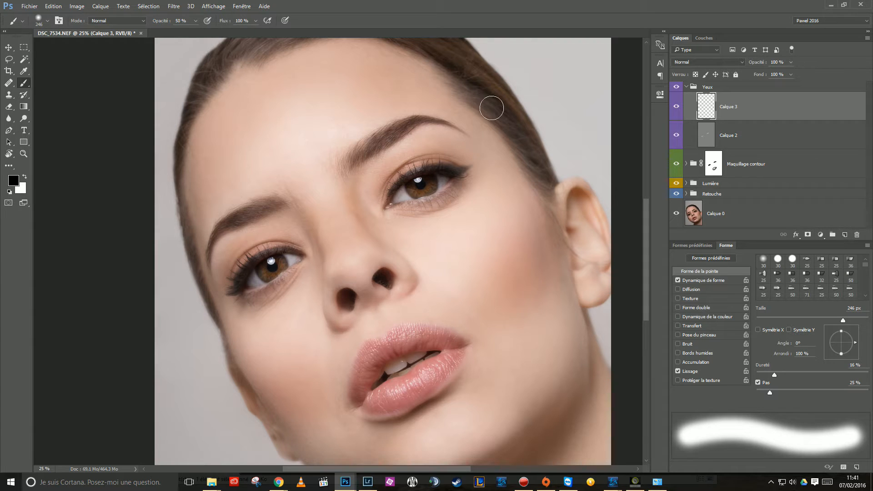
Draw a circular selection around the pupil of the left-hand eye with the elliptical selection tool.
left_click(24, 48)
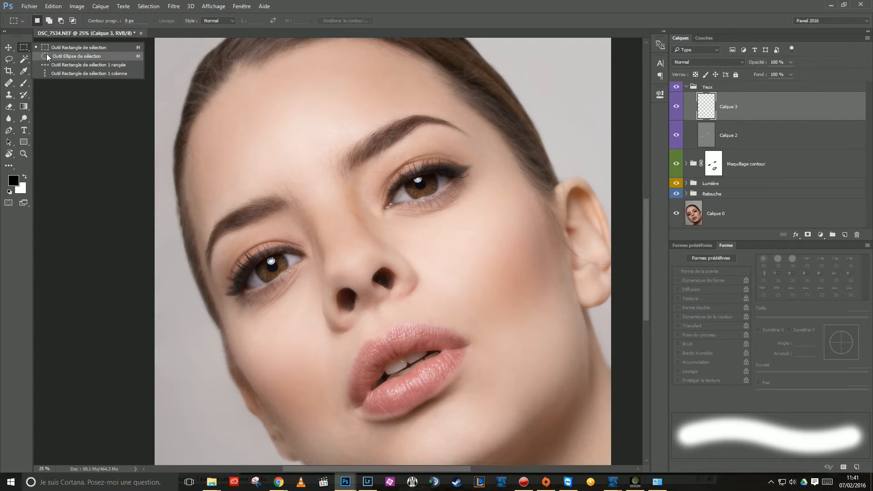
left_click(76, 56)
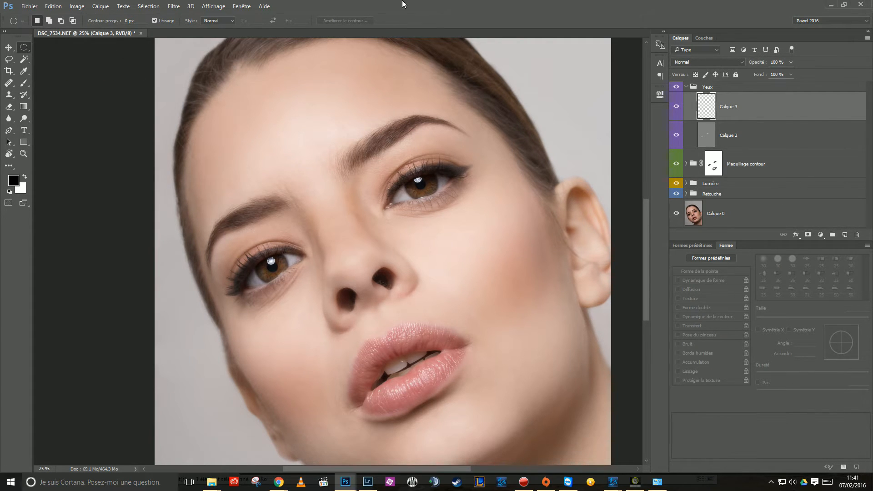
left_click(282, 258, "ctrl")
left_click(273, 270, "ctrl")
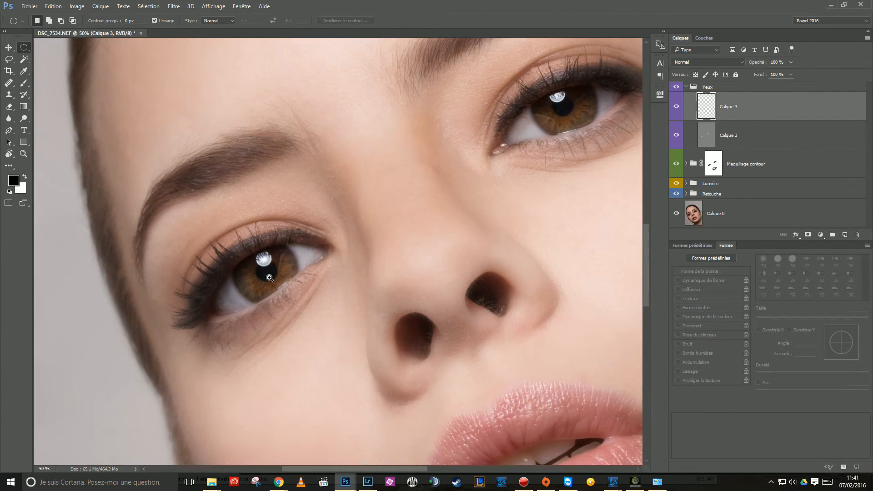
left_click(272, 270, "ctrl")
left_click(268, 271, "ctrl")
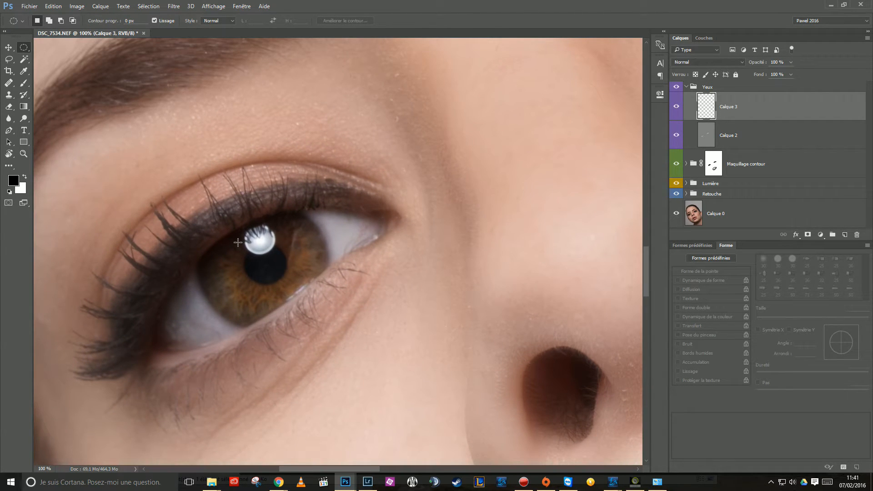
left_click_drag(236, 240, 301, 295)
left_click_drag(273, 266, 273, 263)
key("ctrl+d")
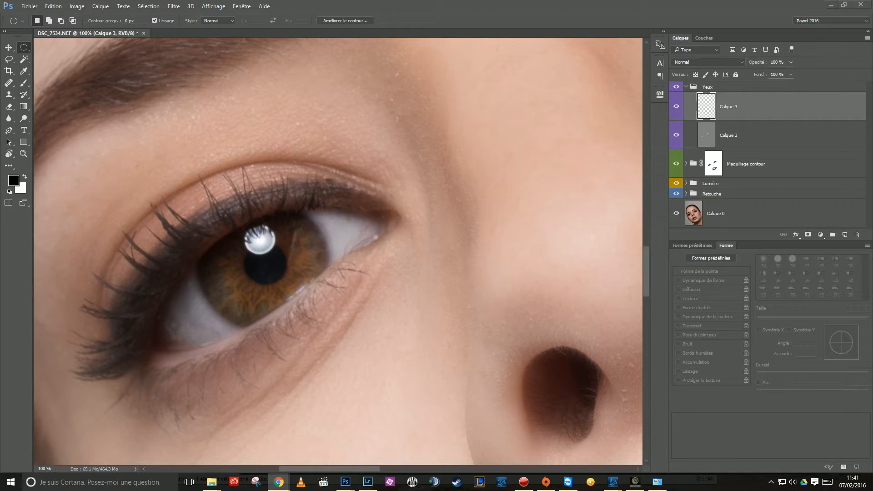
key("ctrl+shift+d")
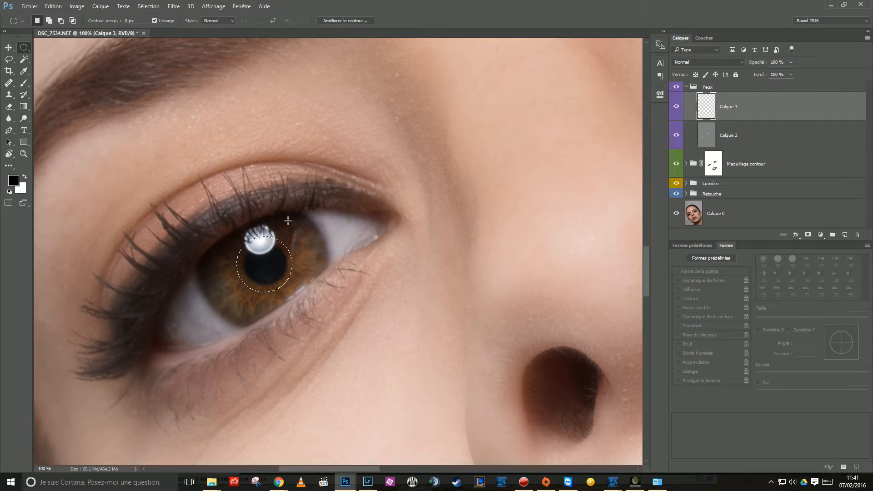
Nudge the circular selection over the pupil and keep black (000000) as the foreground colour.
left_click_drag(268, 265, 266, 266)
left_click(14, 180)
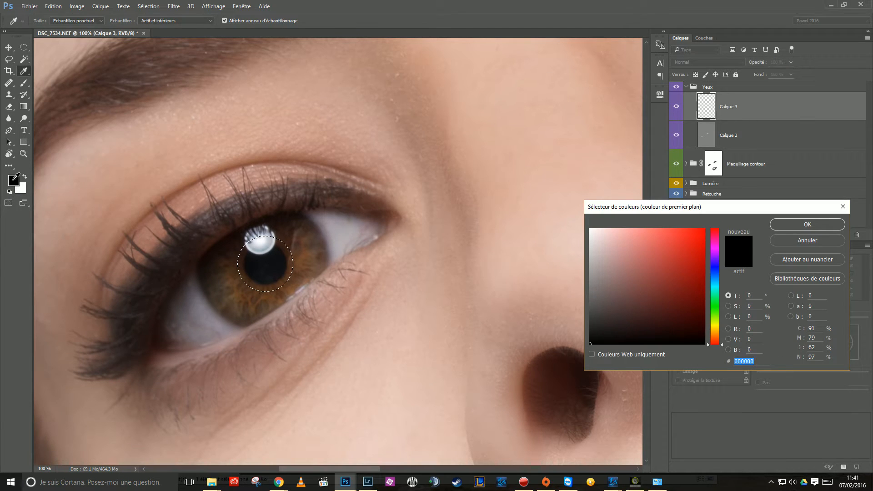
key("Return")
key("m")
key("ctrl+BackSpace")
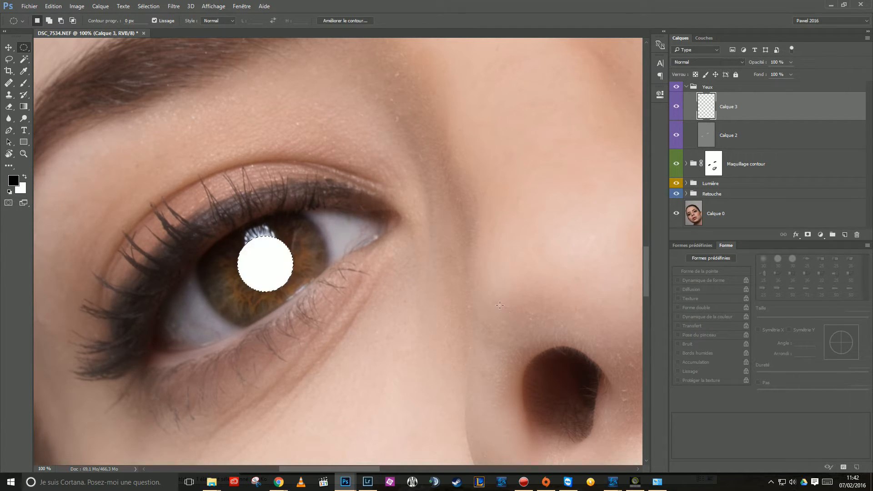
key("alt+BackSpace")
key("ctrl+d")
key("ctrl+alt+z")
key("ctrl+alt+z")
key("ctrl+alt+z")
Fill the circular pupil selection with black on the new layer and remove the selection.
key("alt+BackSpace")
key("ctrl+d")
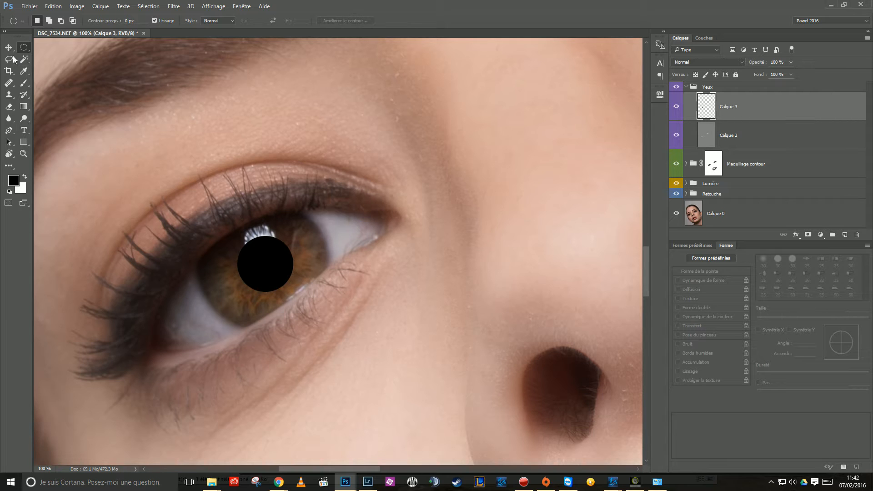
key("v")
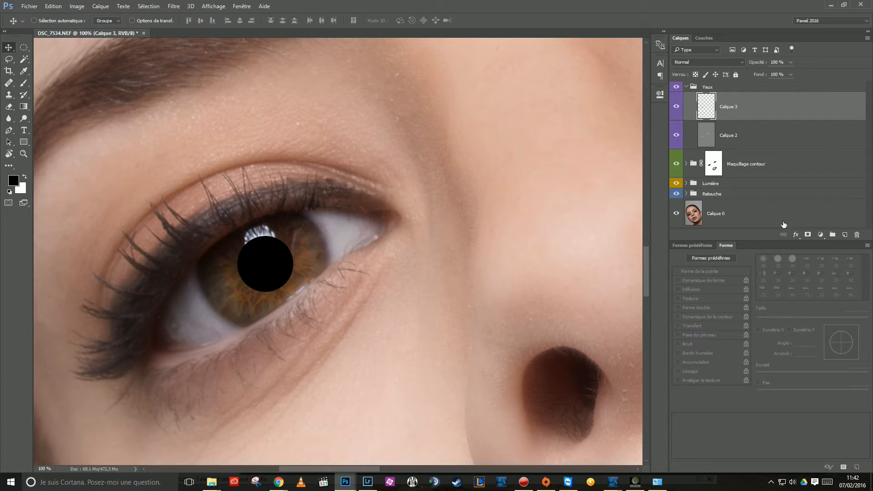
Add a layer mask to the black pupil layer and paint black over the catchlight with a soft 70 px brush at 100% opacity.
left_click(807, 235)
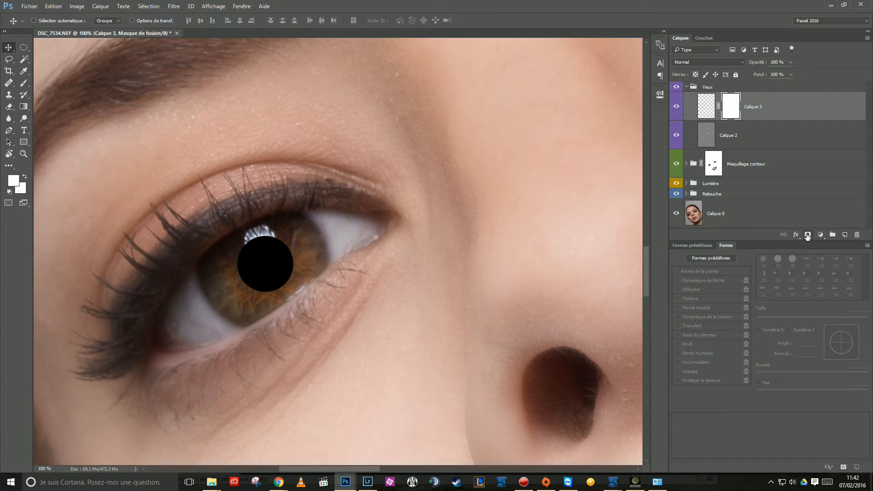
left_click(25, 83)
right_click(206, 199, "alt")
left_click_drag(176, 198, 167, 197)
left_click_drag(160, 21, 206, 21)
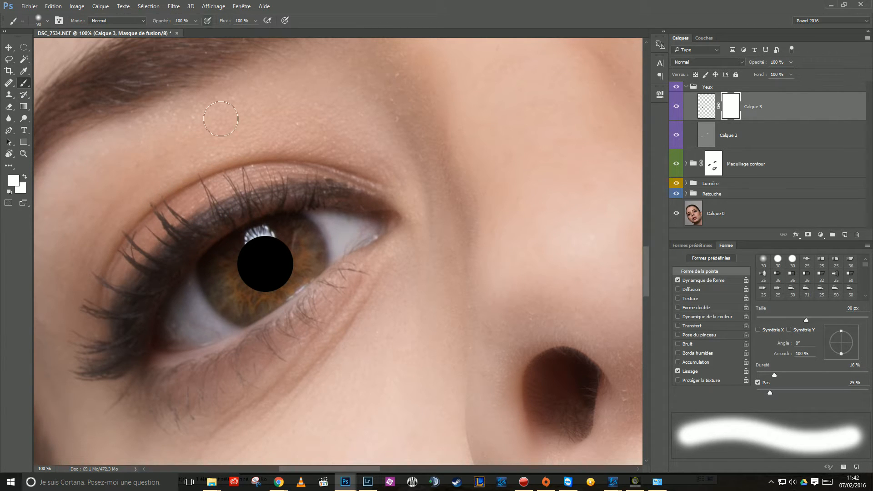
right_click(252, 231, "alt")
left_click(9, 192)
left_click_drag(266, 243, 257, 235)
left_click_drag(350, 258, 323, 255)
Apply a Gaussian blur with a radius of 5.6 pixels to the black pupil disc itself, not its mask.
left_click(706, 109)
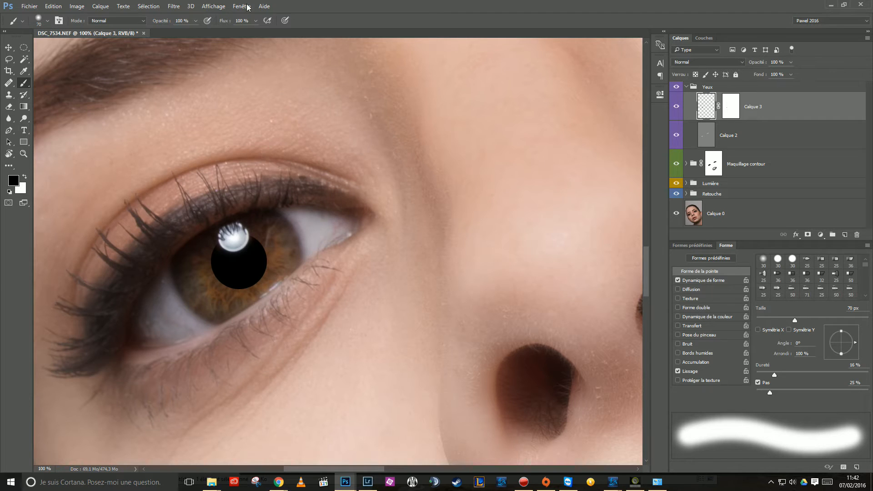
left_click(174, 10)
mouse_move(185, 132)
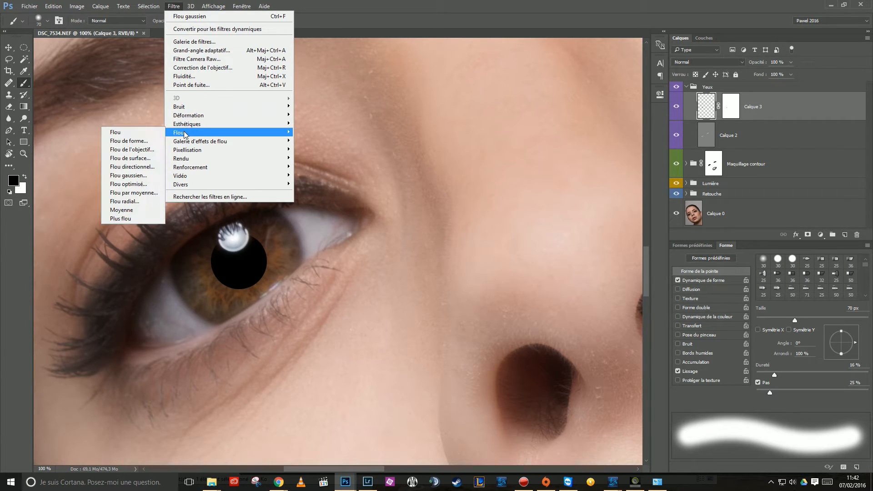
left_click(128, 175)
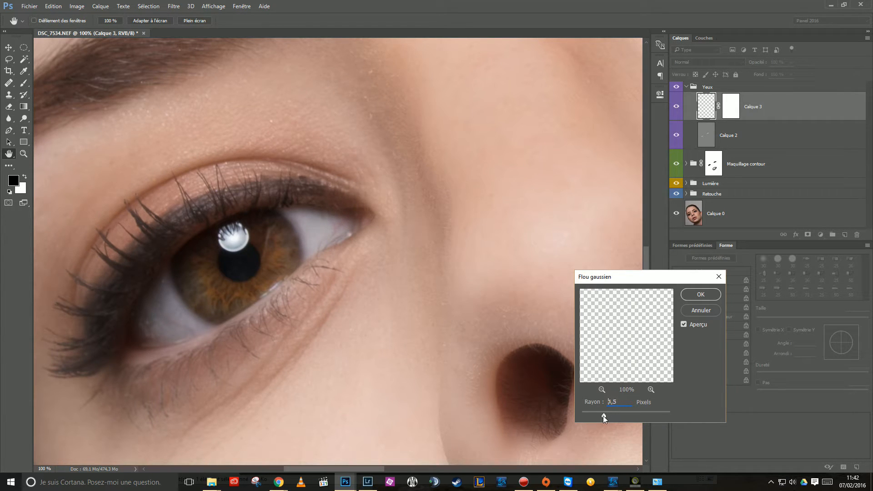
left_click_drag(602, 415, 600, 416)
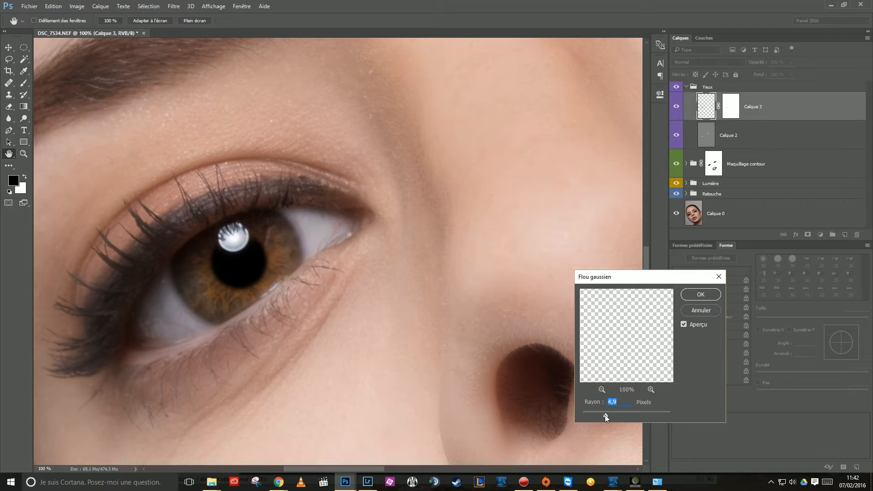
left_click_drag(608, 417, 609, 416)
left_click(265, 258)
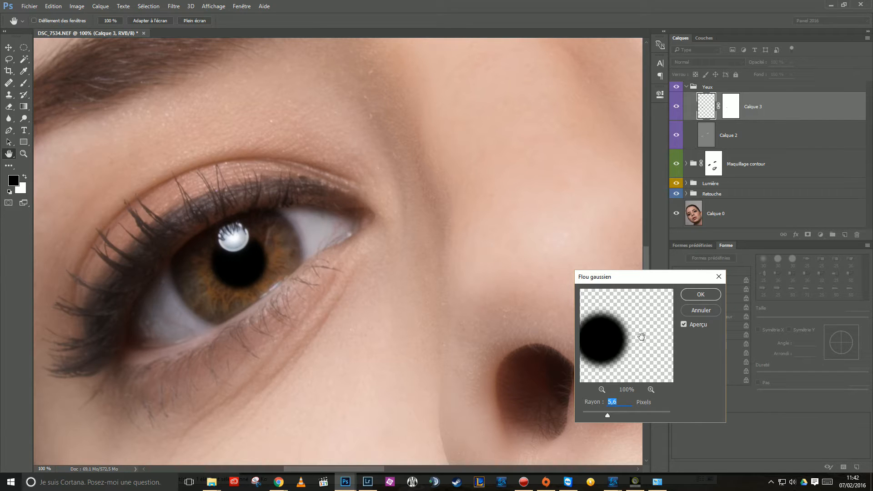
left_click(684, 324)
left_click(684, 324)
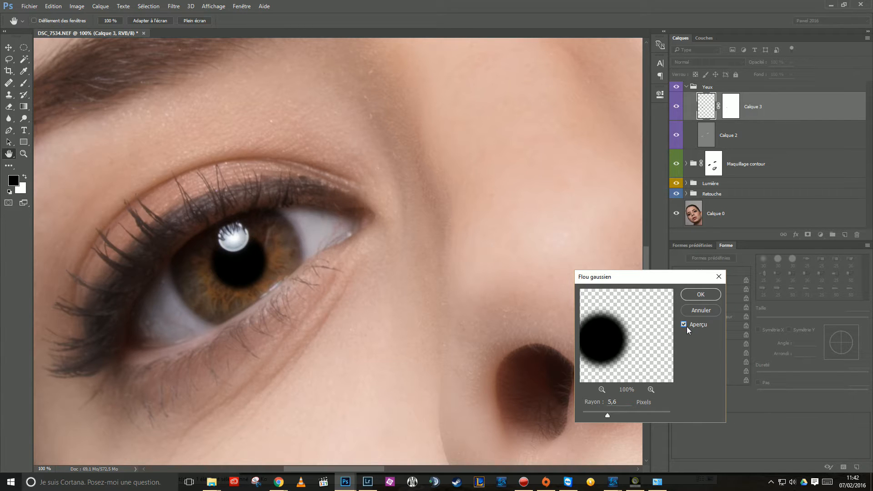
left_click(700, 294)
Set the blending mode of the blurred pupil layer to Produit.
key("b")
scroll(296, 251, "down", 3)
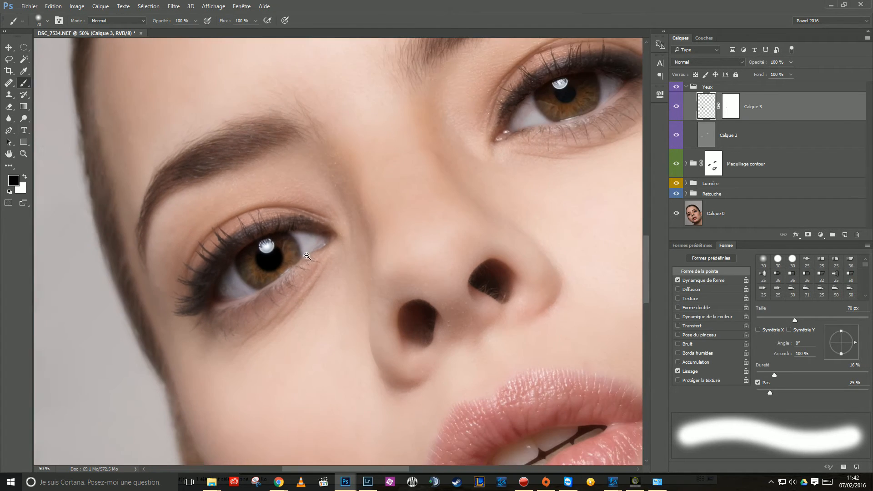
left_click_drag(391, 243, 354, 258)
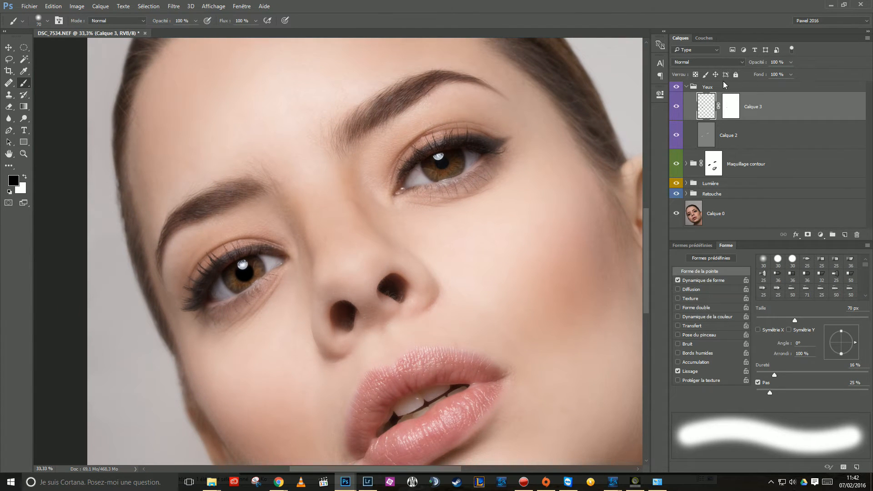
left_click(688, 65)
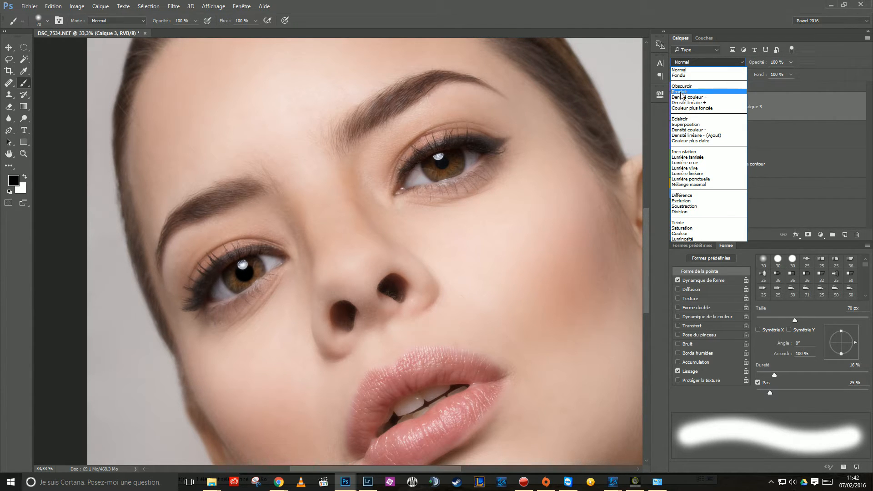
left_click(817, 64)
left_click(702, 62)
left_click(680, 92)
Compare the Normal and Produit blending modes of the pupil layer in a close-up of the iris, keeping Produit.
left_click(246, 283, "ctrl")
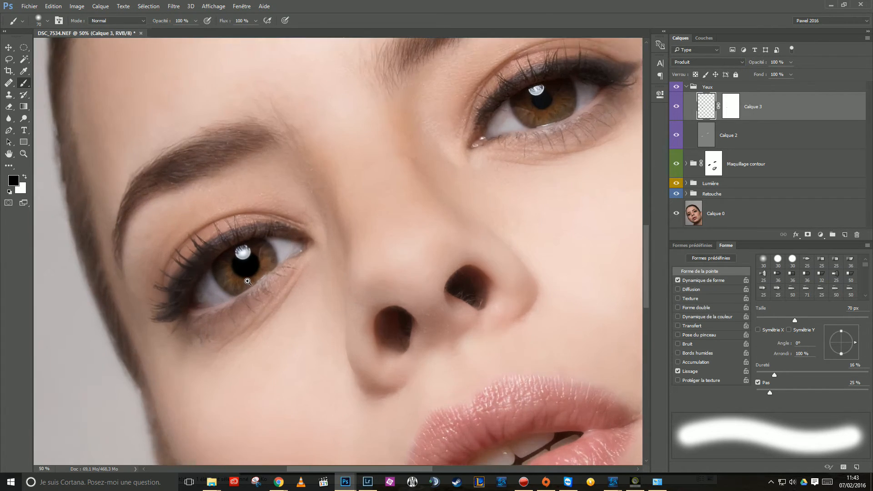
left_click(245, 283, "ctrl")
left_click(245, 283, "ctrl")
left_click(245, 283, "ctrl")
left_click(246, 284, "ctrl")
left_click_drag(412, 250, 491, 273)
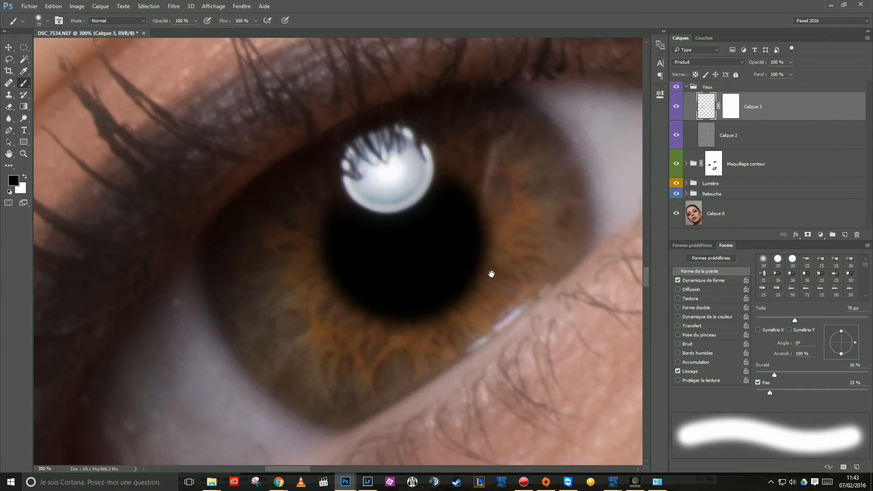
left_click(686, 63)
left_click(681, 70)
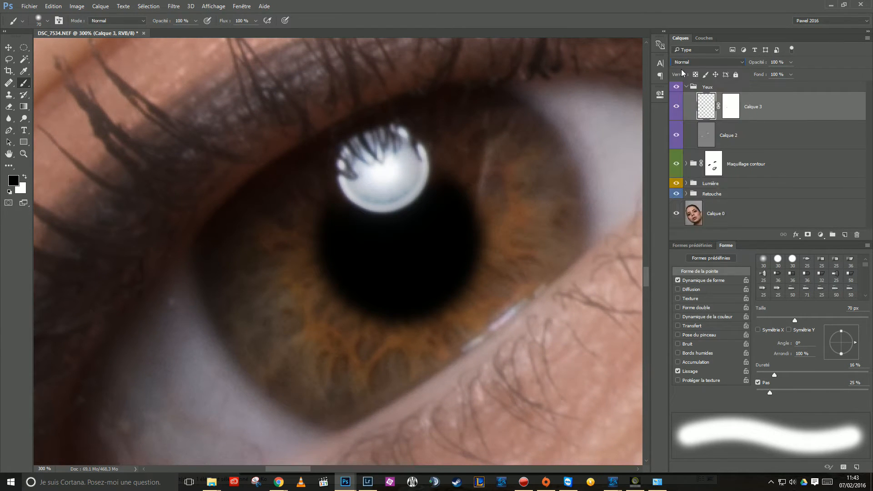
left_click(683, 63)
left_click(681, 92)
Duplicate the pupil layer and move the copy onto the pupil of the right-hand eye.
left_click(456, 297, "ctrl+alt")
left_click(456, 297, "alt")
left_click(459, 298, "alt")
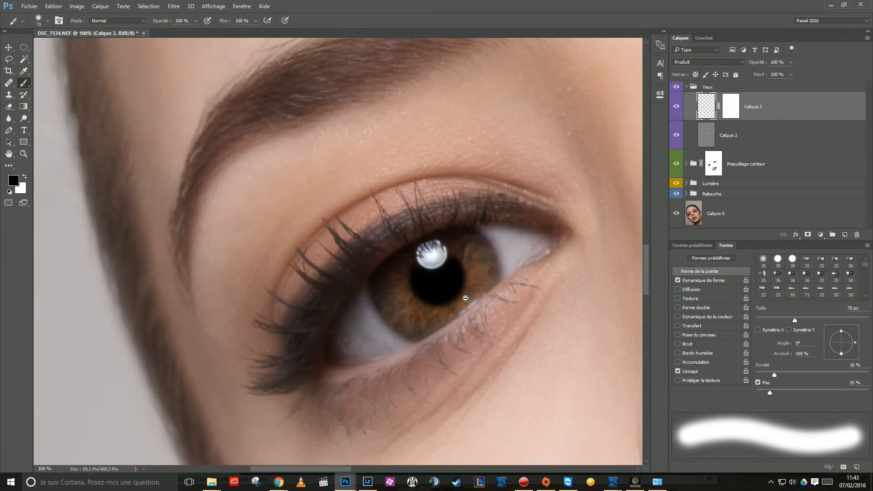
left_click(464, 298, "alt")
left_click_drag(511, 284, 317, 300)
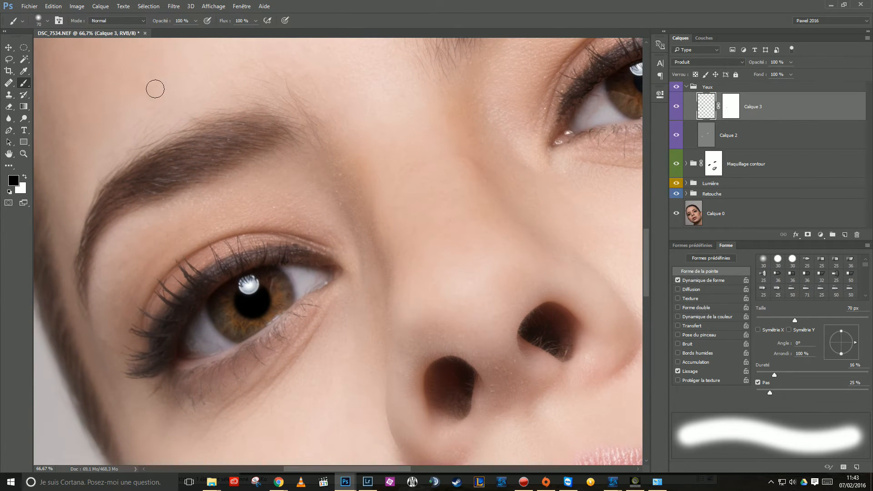
left_click(8, 47)
left_click_drag(356, 197, 252, 225)
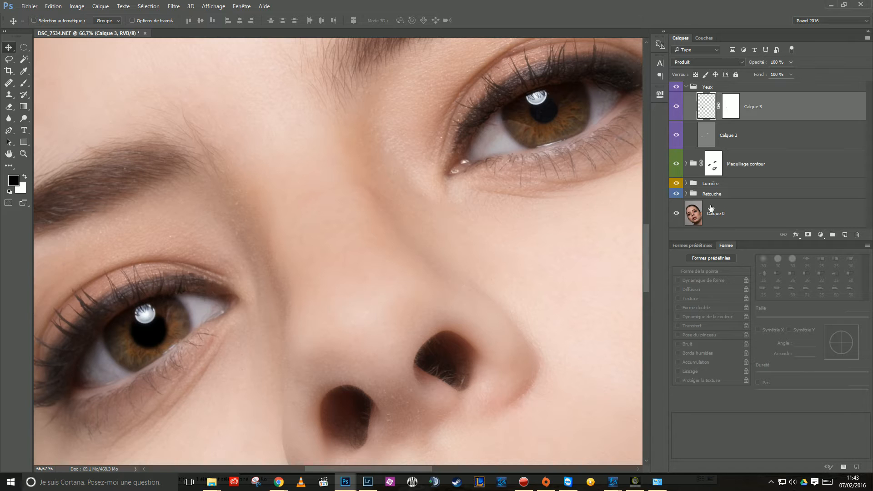
left_click_drag(712, 96, 844, 234)
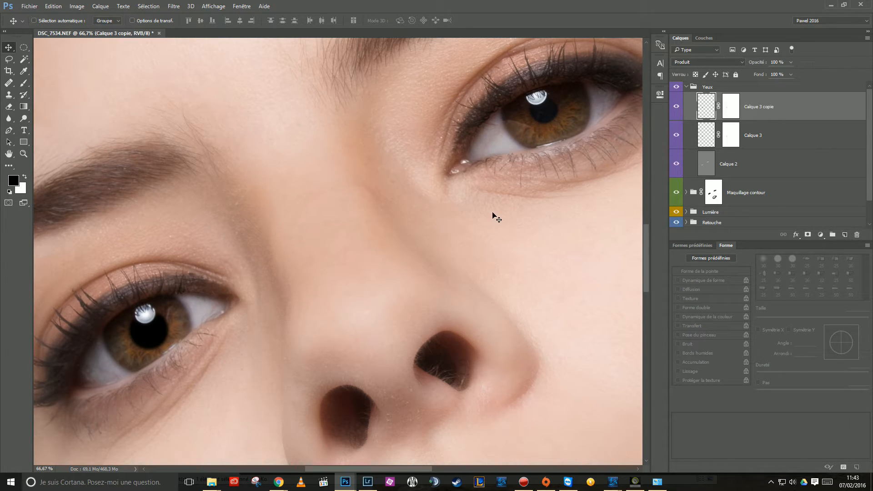
left_click_drag(153, 340, 550, 120)
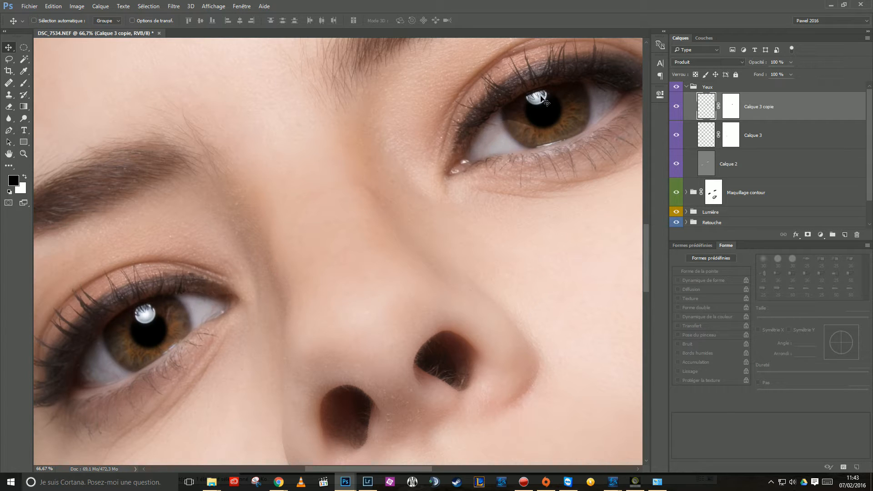
Replace the copied pupil layer's mask with a fresh one and paint black over the right-hand eye's catchlight.
left_click_drag(731, 109, 859, 234)
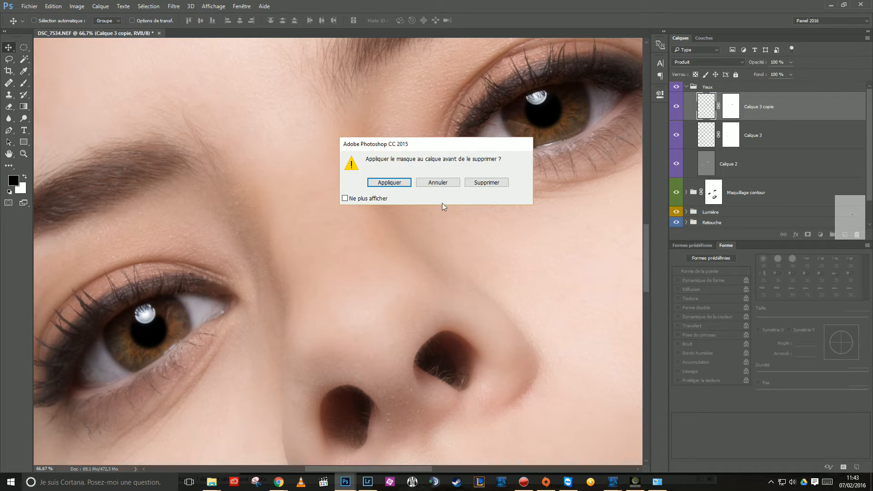
left_click(486, 182)
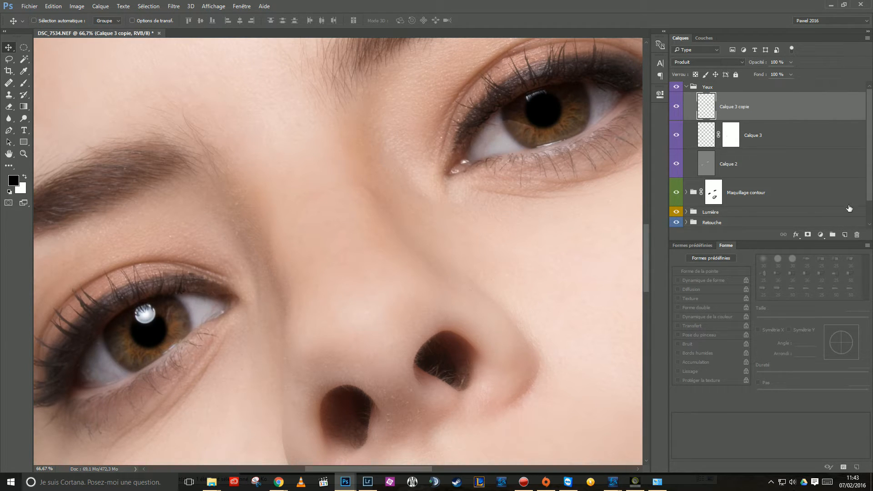
left_click(807, 234)
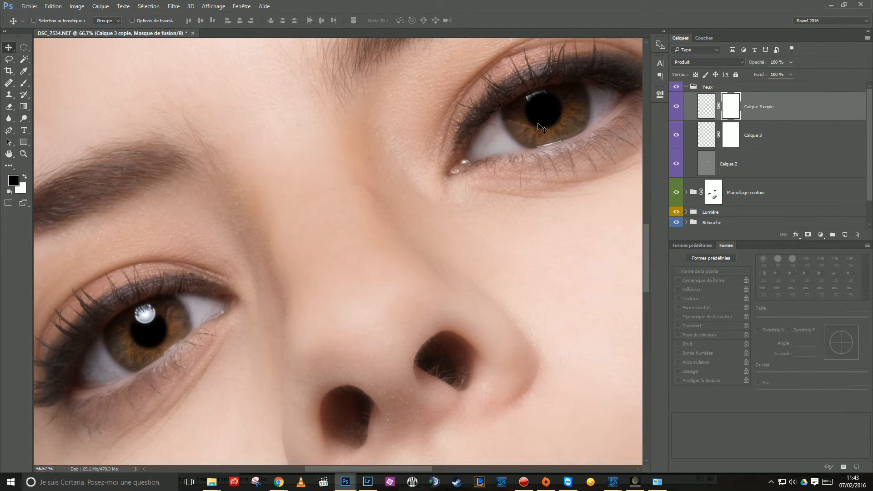
left_click(25, 84)
left_click_drag(531, 94, 531, 95)
Compare the portrait with and without the "Yeux" group and examine the whole face.
left_click_drag(430, 227, 426, 231)
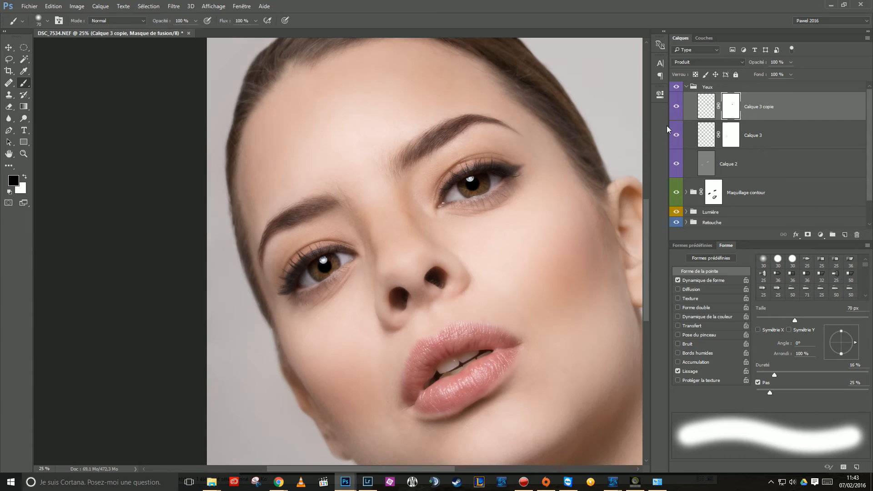
left_click(686, 86)
left_click(676, 87)
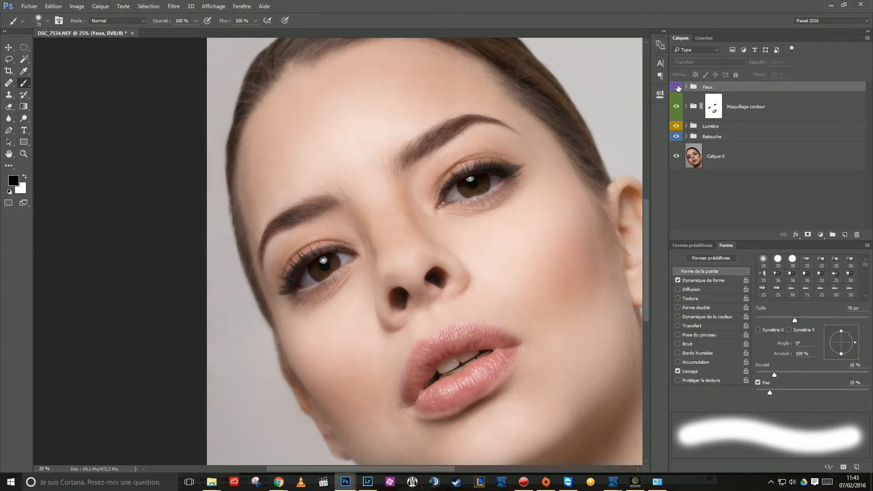
left_click(677, 87)
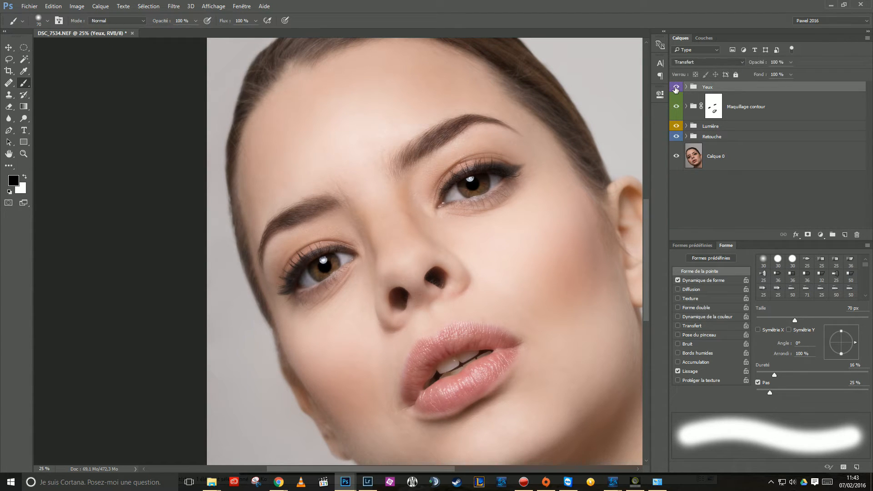
left_click(503, 277, "ctrl")
left_click(497, 281, "alt")
left_click(494, 282, "alt")
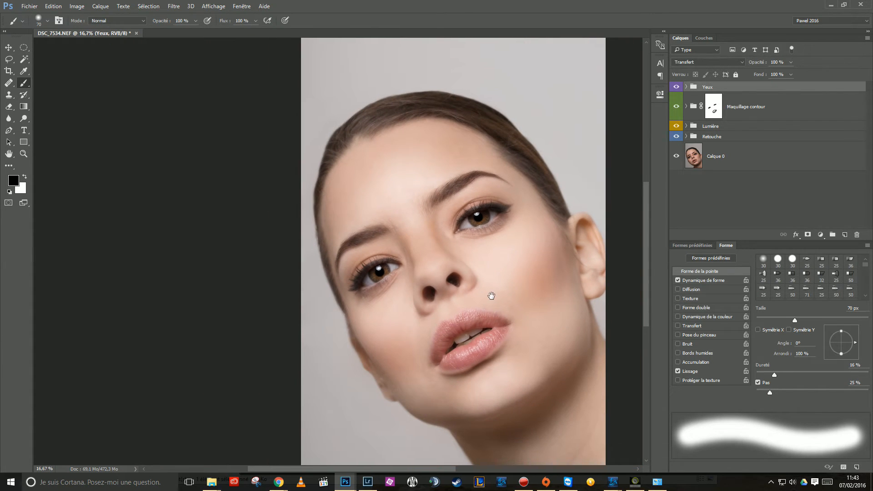
left_click_drag(492, 295, 468, 259)
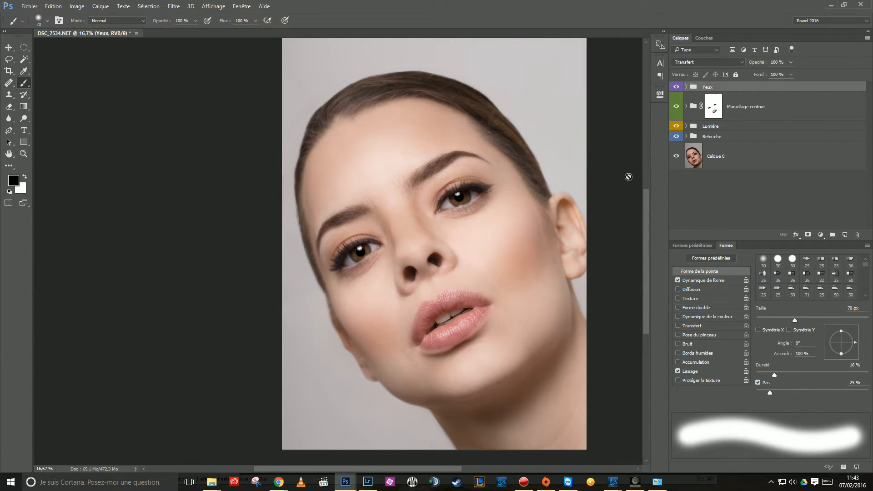
Dodge the iris and white of the left-hand eye on "Calque 2" in the "Yeux" group, at 20% exposure.
left_click(686, 86)
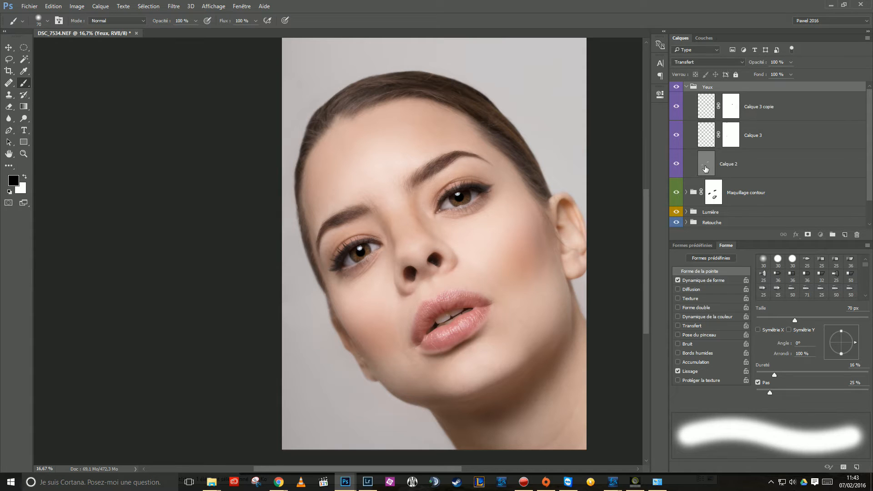
left_click(705, 168)
left_click(365, 262, "ctrl")
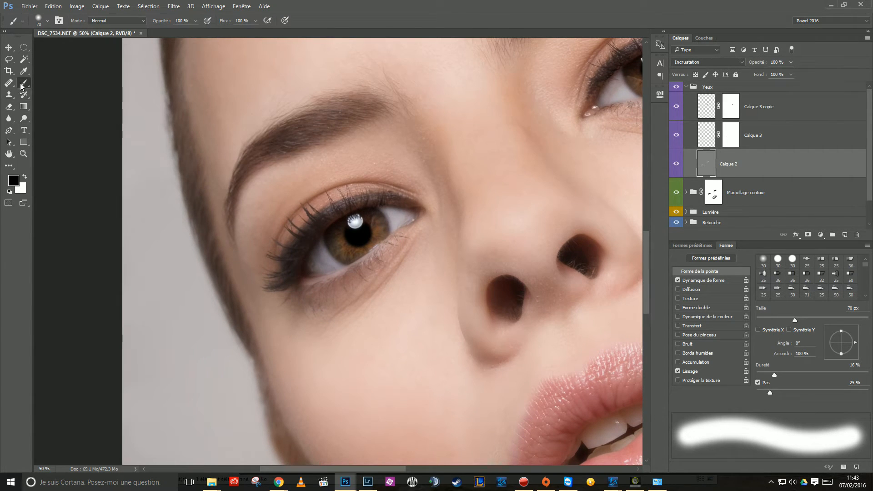
left_click(24, 119)
left_click(58, 120)
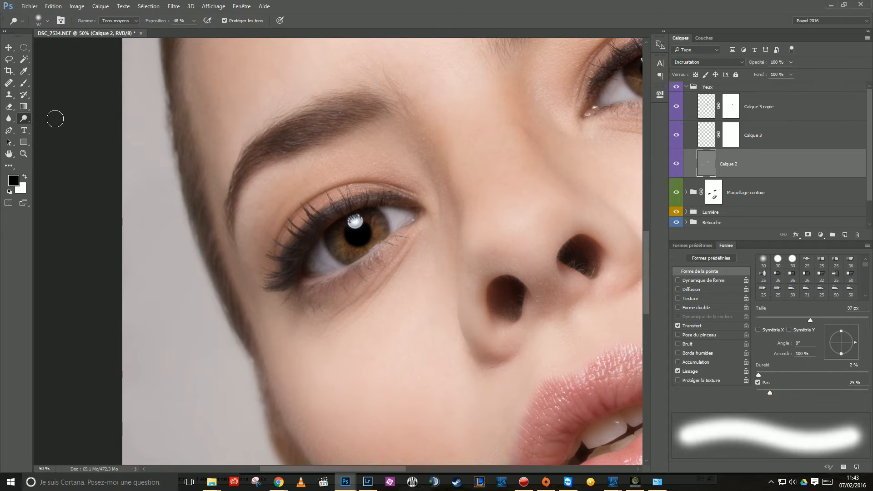
left_click_drag(317, 253, 335, 253)
double_click(183, 22)
type("20")
mouse_move(345, 247)
left_mouse_down()
mouse_move(317, 253)
mouse_move(312, 266)
left_mouse_up()
mouse_move(386, 227)
left_mouse_down()
mouse_move(389, 215)
mouse_move(404, 219)
left_mouse_up()
left_click_drag(316, 264, 312, 266)
Dodge the white of the right-hand eye with the same 20% exposure.
left_click_drag(502, 184, 322, 309)
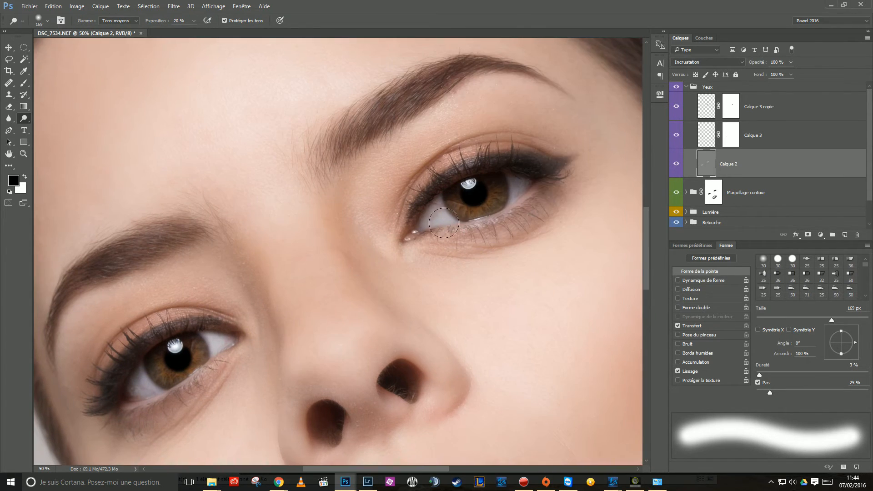
mouse_move(430, 217)
left_mouse_down()
mouse_move(520, 181)
mouse_move(497, 186)
mouse_move(494, 200)
mouse_move(459, 204)
mouse_move(564, 124)
left_mouse_up()
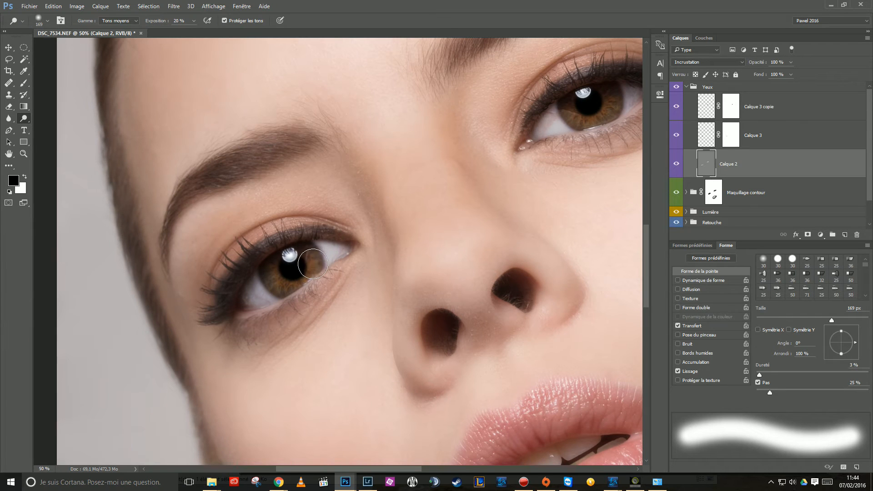
mouse_move(469, 277)
left_mouse_down()
mouse_move(402, 267)
mouse_move(382, 247)
left_mouse_up()
Compare the whole face with and without "Calque 2" and collapse the "Yeux" group.
left_click(437, 267, "alt")
left_click(409, 266, "alt")
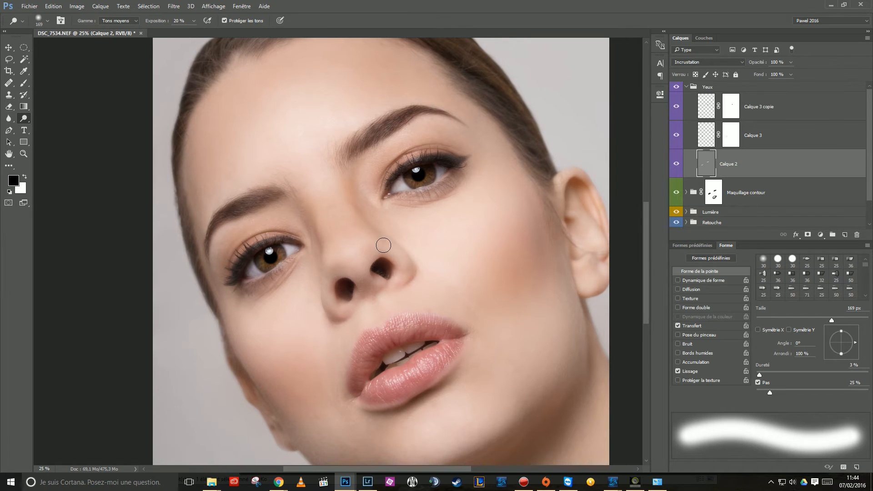
left_click(424, 224, "alt")
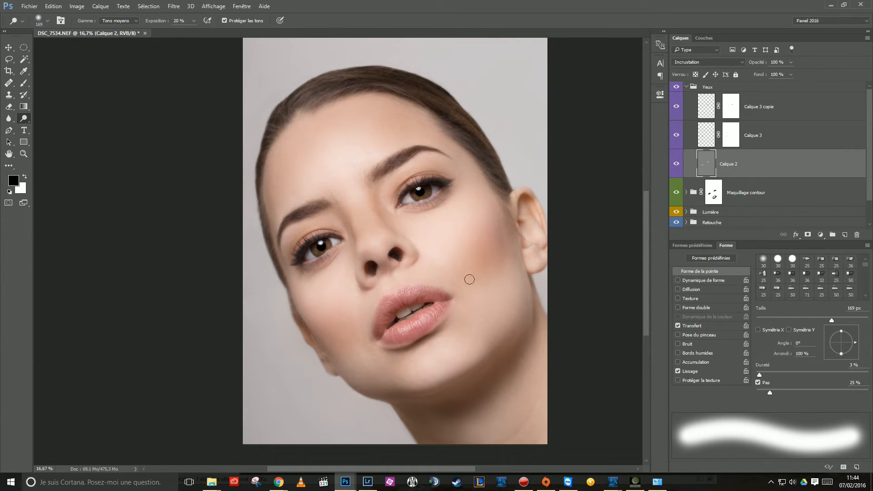
left_click(777, 62)
left_click(677, 165)
left_click(676, 164)
left_click(686, 86)
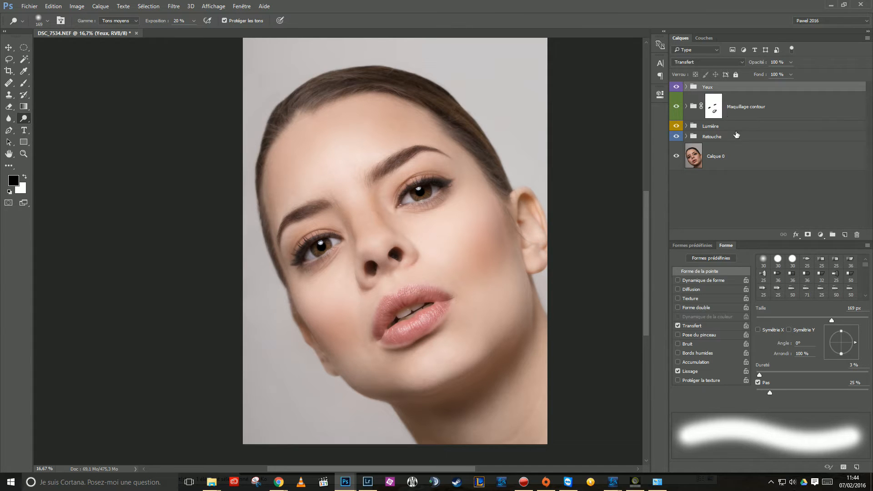
Create a new layer group above "Yeux" and name it "Maquillage".
left_click(832, 234)
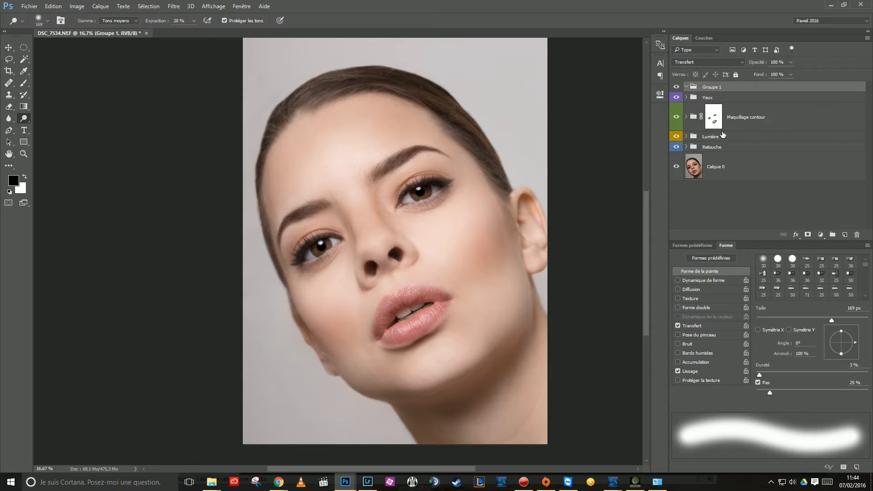
double_click(712, 86)
type("Maquillage")
key("Return")
Add a Hue/Saturation adjustment layer in "Maquillage" with the hue at -23 and invert its mask to black.
left_click(820, 234)
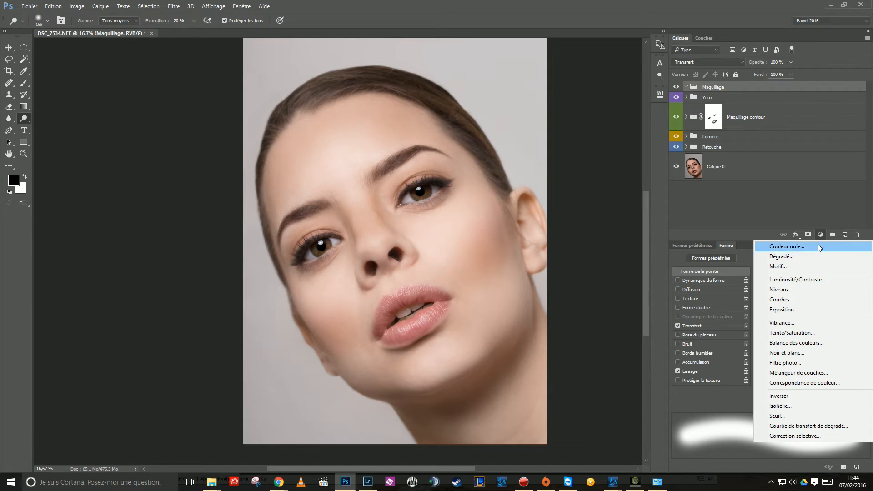
left_click(784, 333)
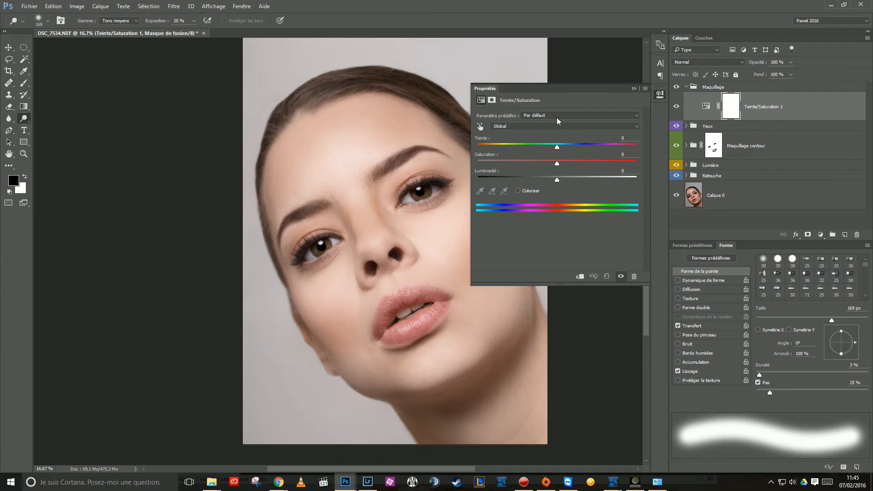
mouse_move(557, 150)
left_mouse_down()
mouse_move(521, 145)
mouse_move(575, 146)
mouse_move(543, 150)
left_mouse_up()
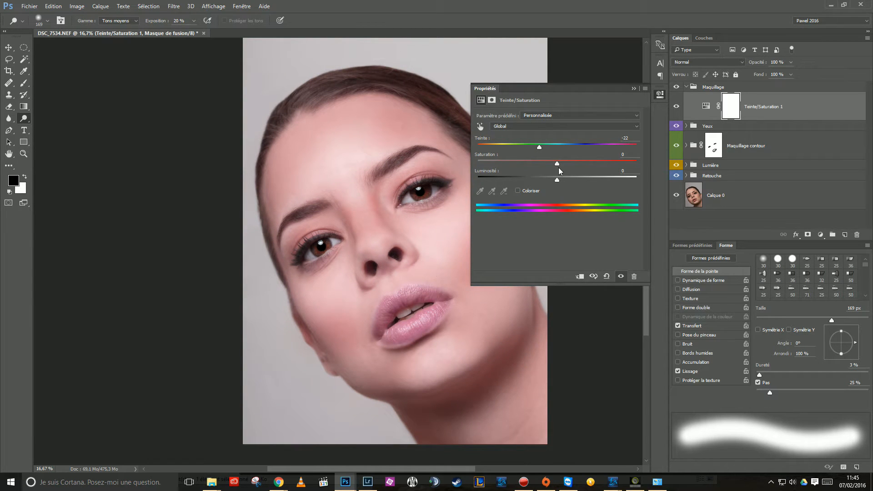
left_click_drag(535, 146, 537, 148)
mouse_move(556, 183)
left_mouse_down()
mouse_move(565, 180)
mouse_move(556, 179)
left_mouse_up()
left_click(634, 89)
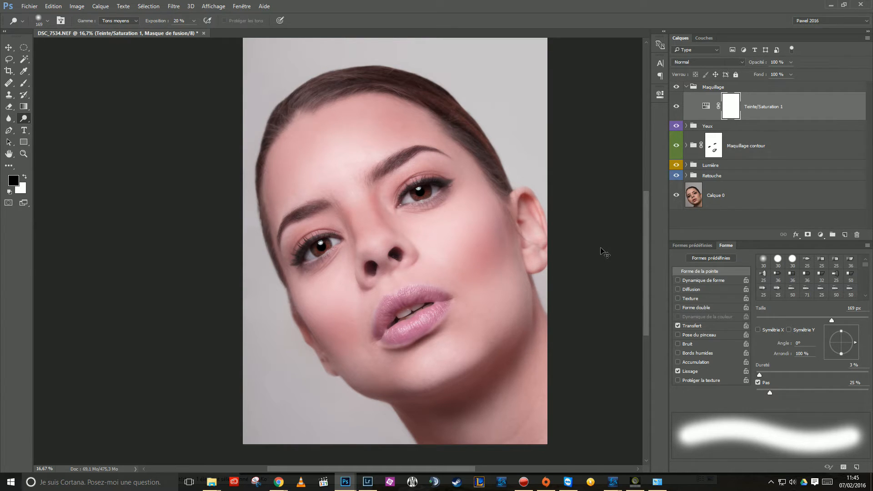
key("ctrl+i")
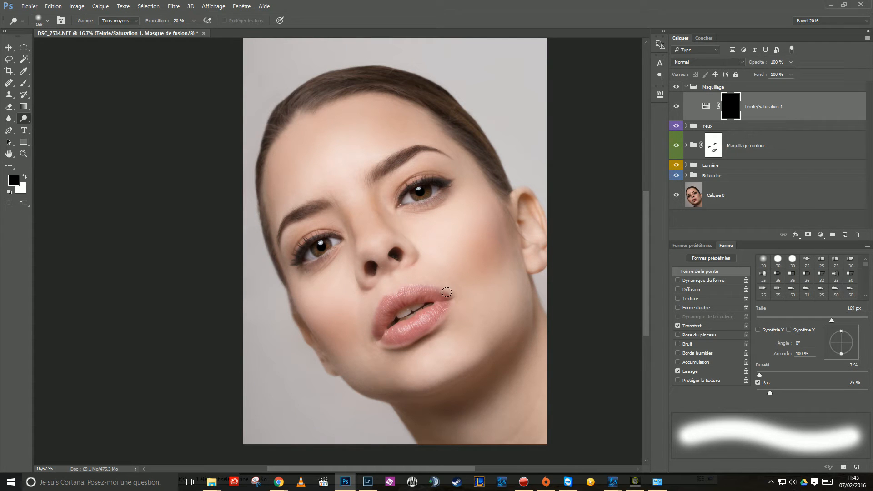
Paint the upper lip in white on the adjustment mask with a soft 139 px brush at 0% hardness.
scroll(412, 309, "up", 3)
left_click_drag(411, 309, 404, 288)
left_click(22, 86)
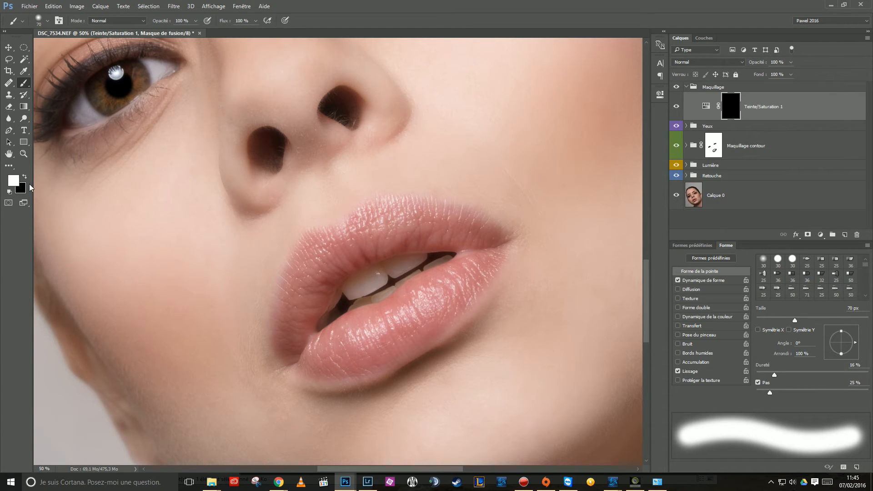
key("x")
key("x")
left_click_drag(354, 249, 363, 245)
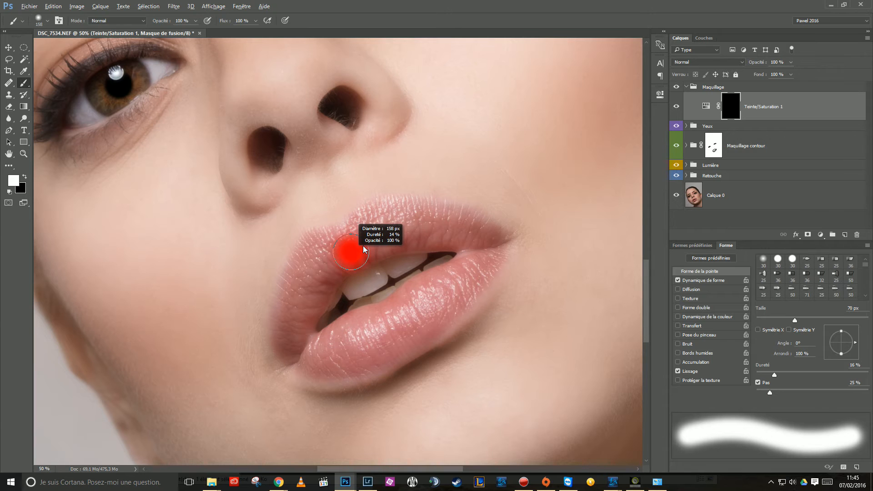
mouse_move(359, 211)
left_mouse_down()
mouse_move(353, 165)
mouse_move(348, 171)
left_mouse_up()
left_click(46, 21)
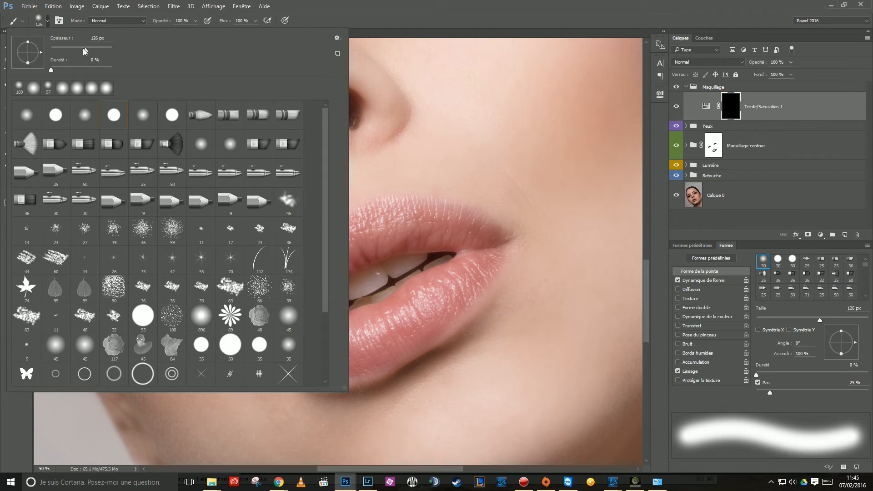
left_click_drag(86, 50, 89, 50)
left_click(384, 10)
mouse_move(373, 225)
left_mouse_down()
mouse_move(470, 221)
mouse_move(490, 244)
mouse_move(483, 266)
mouse_move(463, 240)
mouse_move(419, 231)
mouse_move(399, 238)
mouse_move(456, 242)
mouse_move(412, 238)
mouse_move(311, 268)
mouse_move(367, 219)
mouse_move(350, 235)
mouse_move(310, 245)
mouse_move(290, 303)
mouse_move(290, 344)
mouse_move(296, 325)
mouse_move(230, 312)
mouse_move(329, 345)
mouse_move(225, 286)
mouse_move(234, 310)
mouse_move(243, 296)
mouse_move(228, 281)
left_mouse_up()
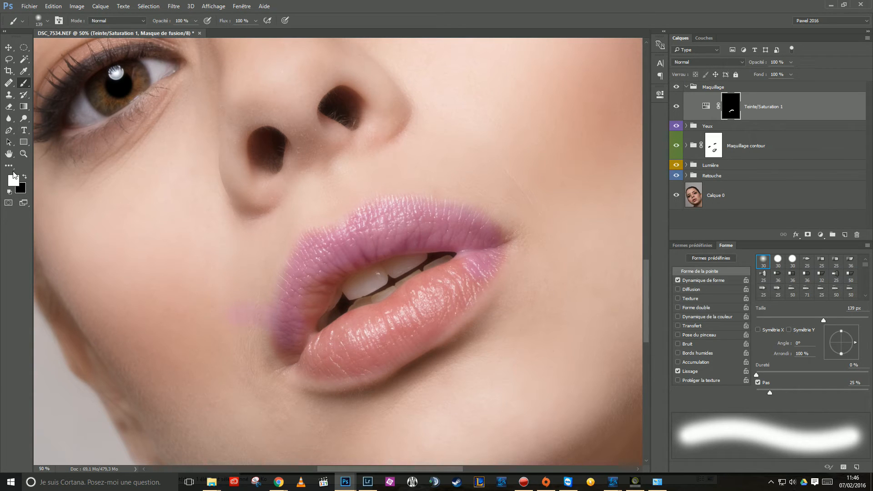
Mask out the colour spill beside the left corner of the mouth with black and paint the lower lip white.
key("x")
mouse_move(236, 326)
left_mouse_down()
mouse_move(237, 303)
mouse_move(254, 310)
left_mouse_up()
key("x")
mouse_move(321, 282)
left_mouse_down()
mouse_move(290, 339)
mouse_move(310, 361)
mouse_move(347, 362)
mouse_move(429, 324)
left_mouse_up()
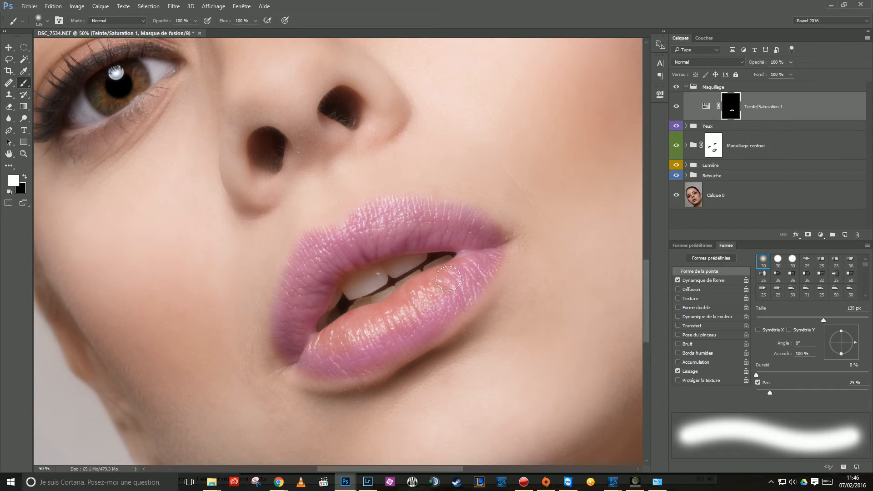
mouse_move(350, 328)
left_mouse_down()
mouse_move(329, 341)
mouse_move(352, 325)
mouse_move(416, 309)
mouse_move(378, 334)
mouse_move(312, 354)
mouse_move(357, 357)
mouse_move(391, 341)
mouse_move(336, 367)
mouse_move(390, 349)
mouse_move(464, 292)
mouse_move(489, 244)
mouse_move(348, 233)
mouse_move(312, 261)
mouse_move(290, 314)
mouse_move(288, 349)
mouse_move(285, 338)
mouse_move(312, 369)
left_mouse_up()
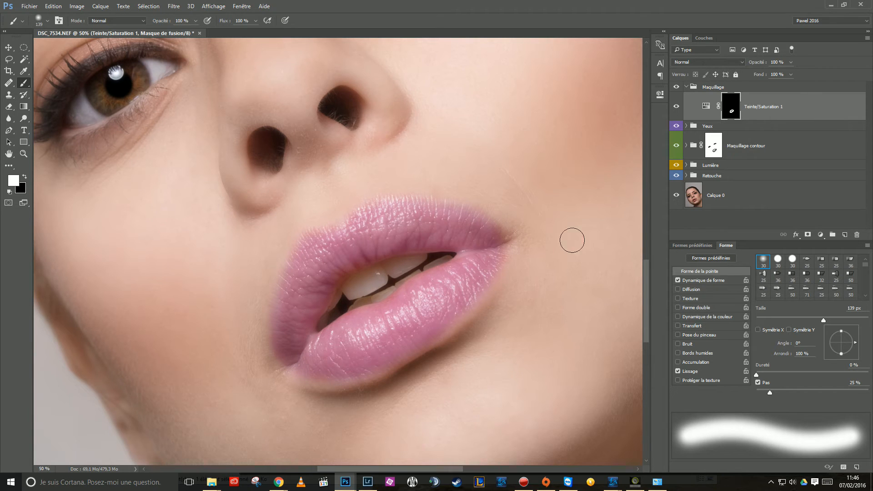
Soften the lip mask with a Gaussian Blur of 5.2 pixels radius.
left_click(174, 6)
mouse_move(180, 133)
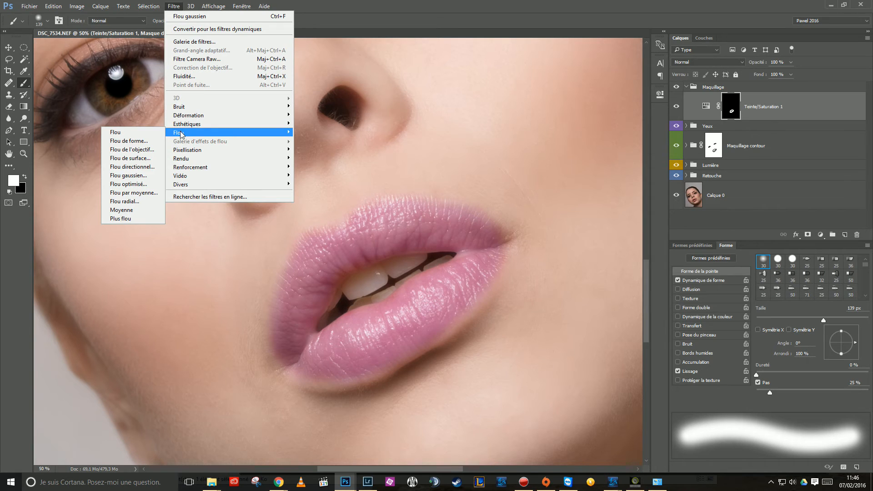
left_click(128, 176)
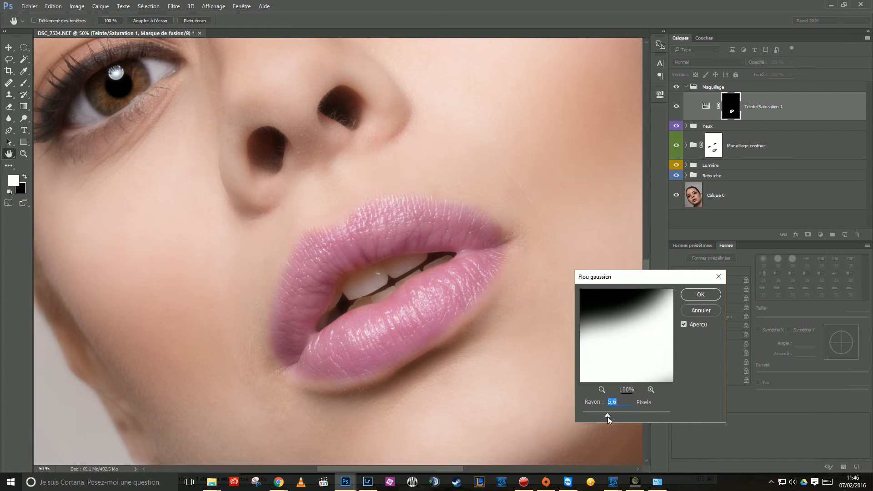
left_click_drag(606, 416, 607, 417)
key("Up")
key("Up")
key("Up")
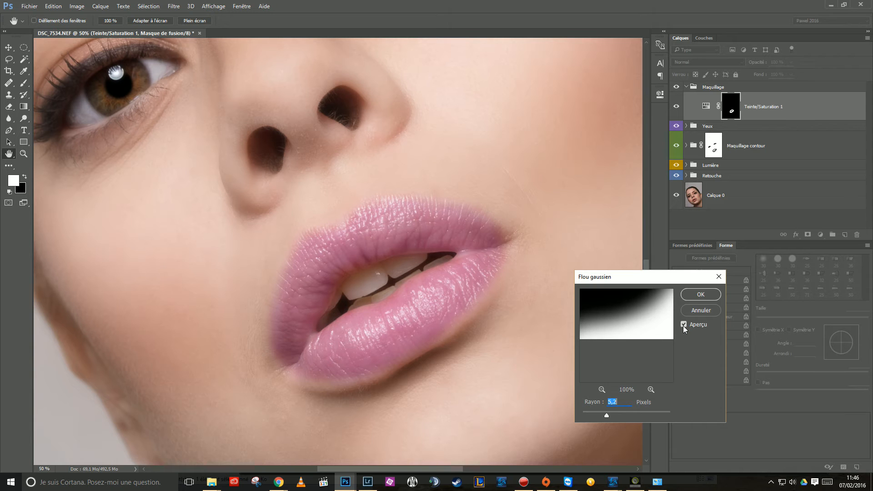
left_click(695, 294)
Slightly reduce the negative hue shift of the lip adjustment while judging the whole portrait.
left_click(397, 237, "alt")
left_click(397, 236, "alt")
left_click(397, 237, "alt")
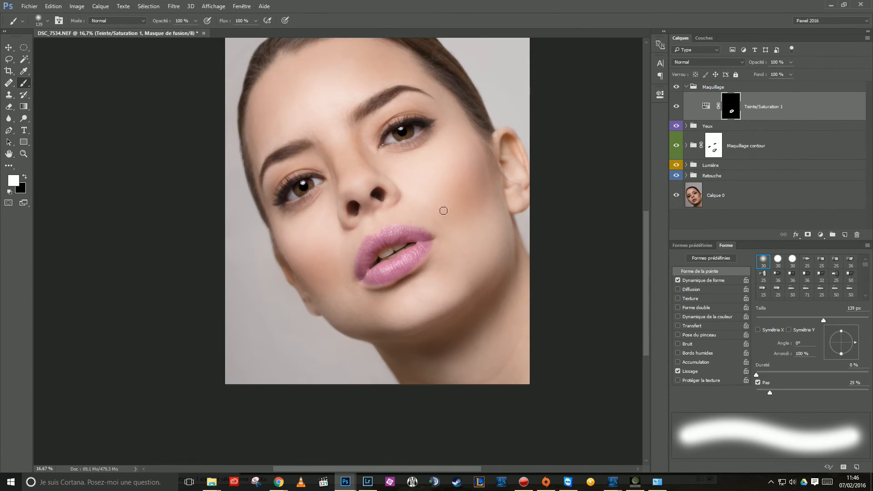
left_click_drag(457, 187, 453, 208)
left_click(705, 107)
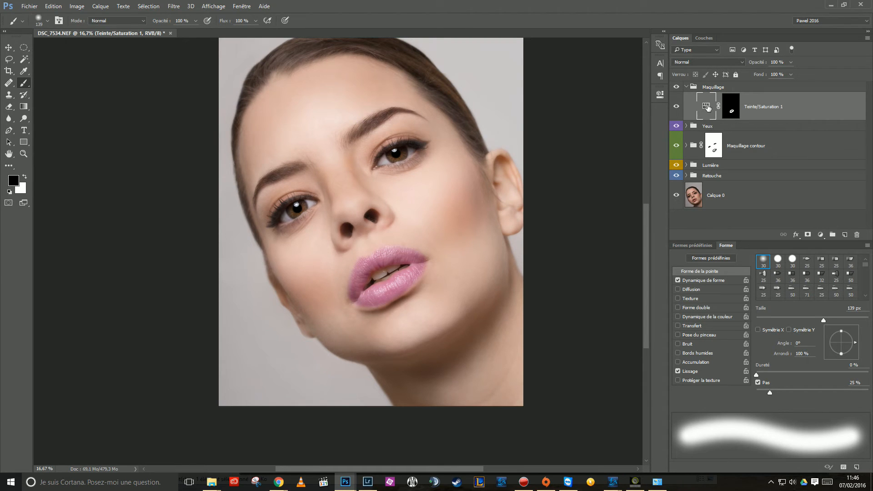
double_click(707, 107)
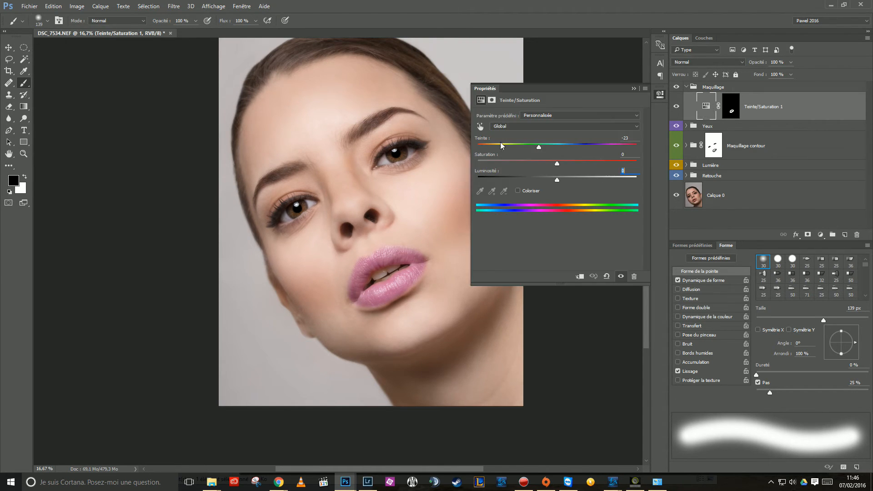
mouse_move(542, 147)
left_mouse_down()
mouse_move(530, 147)
mouse_move(543, 147)
left_mouse_up()
left_click(633, 89)
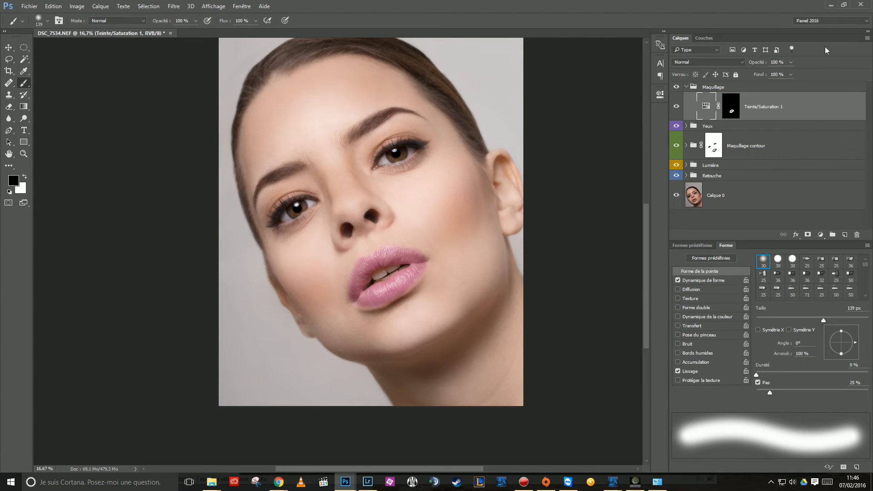
Try opacities of 50% and 100% for the lip adjustment layer and settle on 80%.
type("50")
key("Return")
left_click(780, 63)
type("100")
type("80")
key("Return")
left_click_drag(567, 185, 585, 203)
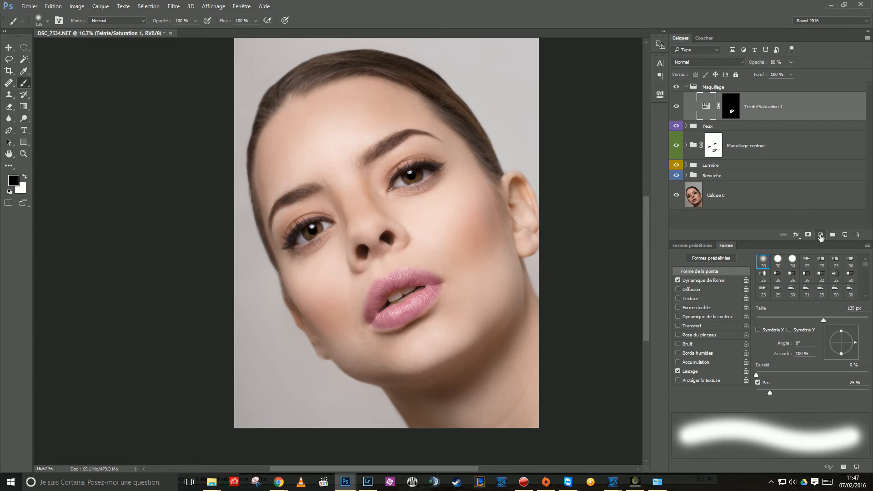
Add a second Hue/Saturation adjustment layer with the hue at -71 and invert its mask to black.
left_click(820, 236)
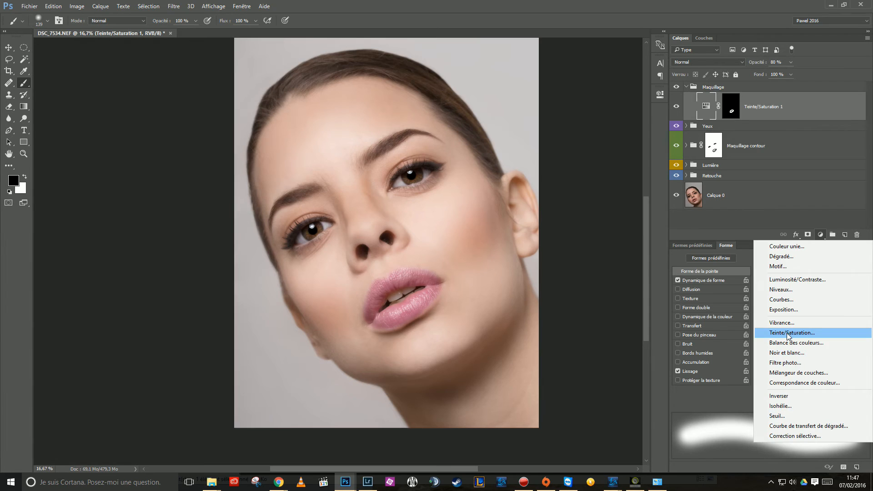
left_click(789, 335)
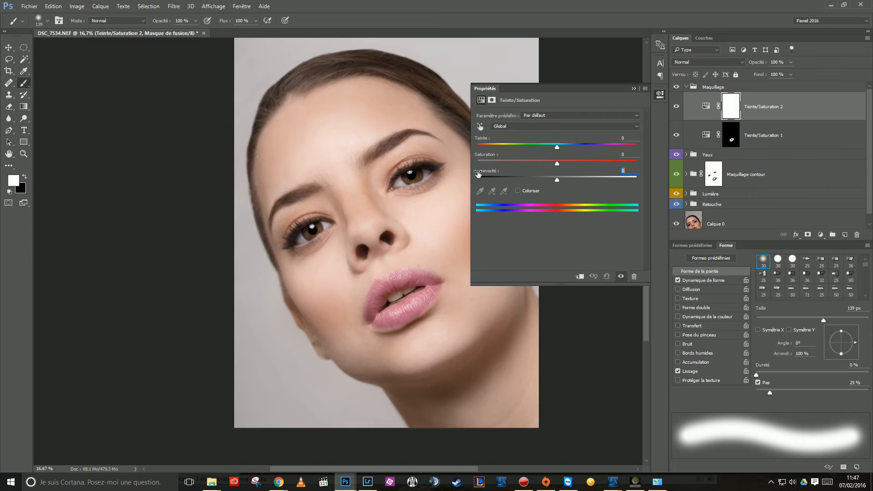
mouse_move(557, 147)
left_mouse_down()
mouse_move(570, 147)
mouse_move(513, 147)
left_mouse_up()
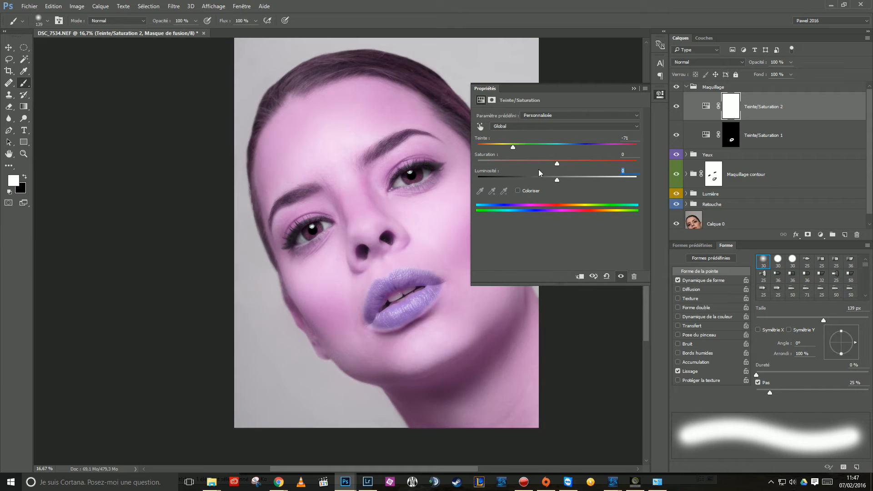
left_click(635, 89)
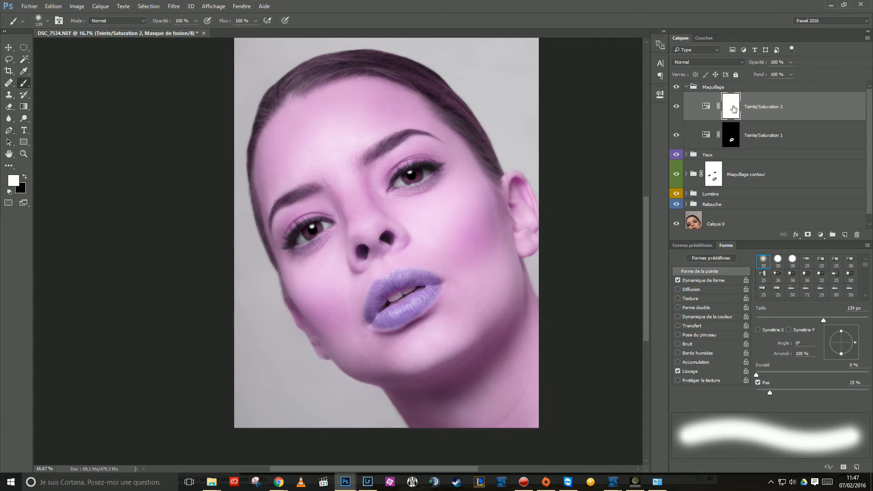
key("ctrl+i")
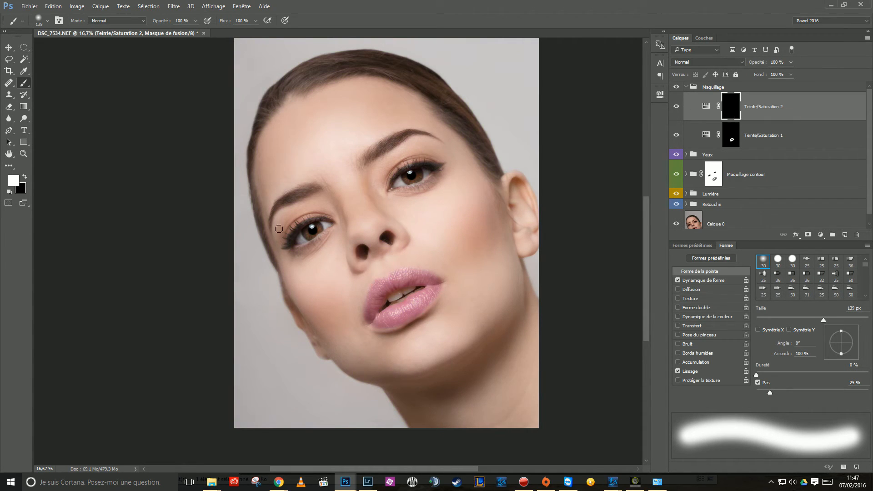
Paint purple eyeshadow over both upper eyelids in white on the new mask, using a large soft brush at 20% flow.
mouse_move(262, 204)
left_mouse_down()
mouse_move(277, 199)
mouse_move(279, 126)
left_mouse_up()
type("20")
left_click(297, 223, "ctrl")
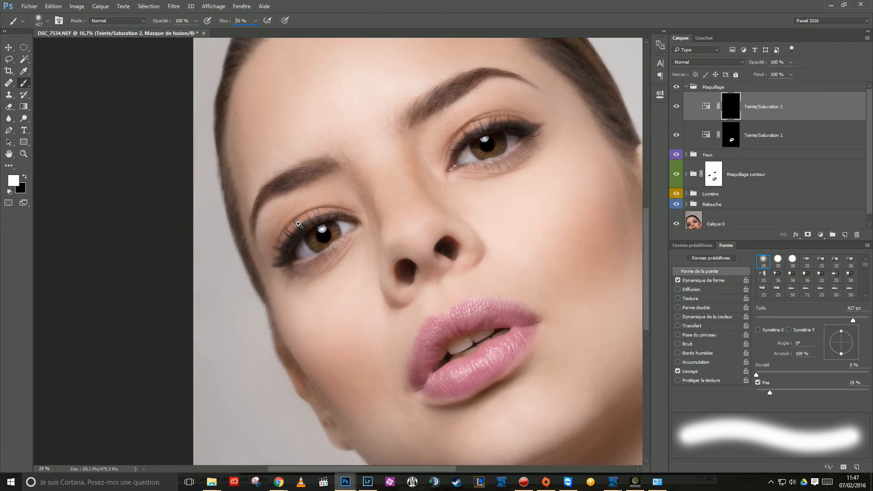
mouse_move(356, 206)
left_mouse_down()
mouse_move(310, 206)
mouse_move(256, 242)
left_mouse_up()
mouse_move(372, 176)
left_mouse_down()
mouse_move(305, 188)
mouse_move(276, 204)
mouse_move(256, 243)
mouse_move(359, 206)
mouse_move(312, 209)
mouse_move(273, 239)
mouse_move(358, 211)
left_mouse_up()
mouse_move(477, 181)
left_mouse_down()
mouse_move(408, 211)
mouse_move(422, 148)
mouse_move(465, 126)
mouse_move(520, 132)
left_mouse_up()
mouse_move(381, 154)
left_mouse_down()
mouse_move(404, 169)
mouse_move(417, 147)
mouse_move(448, 132)
mouse_move(497, 127)
mouse_move(411, 172)
mouse_move(395, 168)
mouse_move(397, 147)
mouse_move(419, 124)
mouse_move(488, 106)
mouse_move(521, 114)
mouse_move(484, 91)
left_mouse_up()
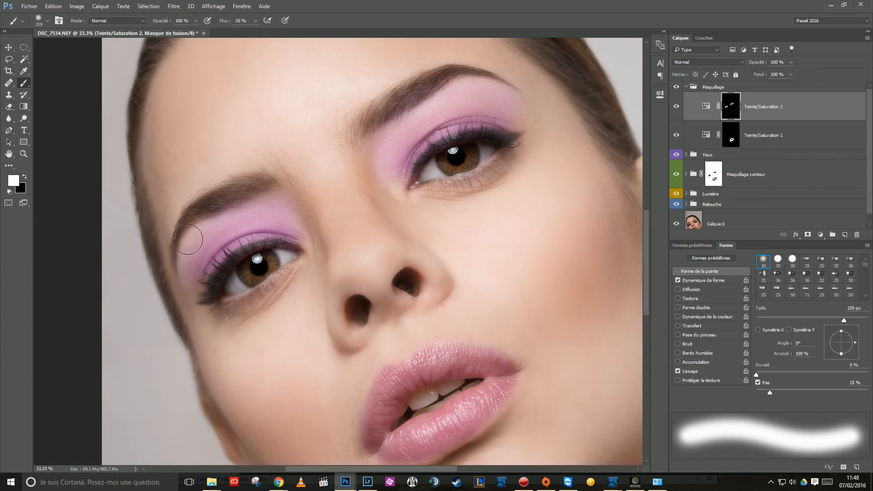
Set the blend mode of the second Hue/Saturation layer, used for the eyeshadow, to Incrustation.
left_click_drag(209, 338, 206, 323)
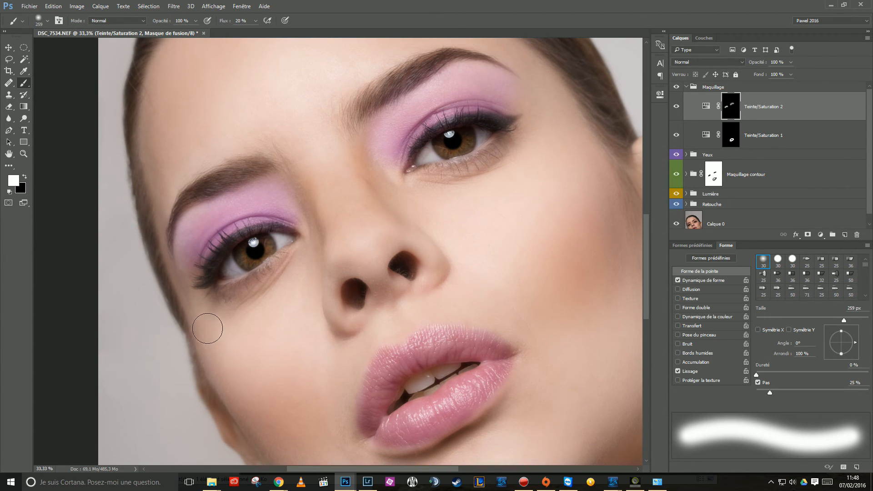
left_click_drag(409, 228, 403, 241)
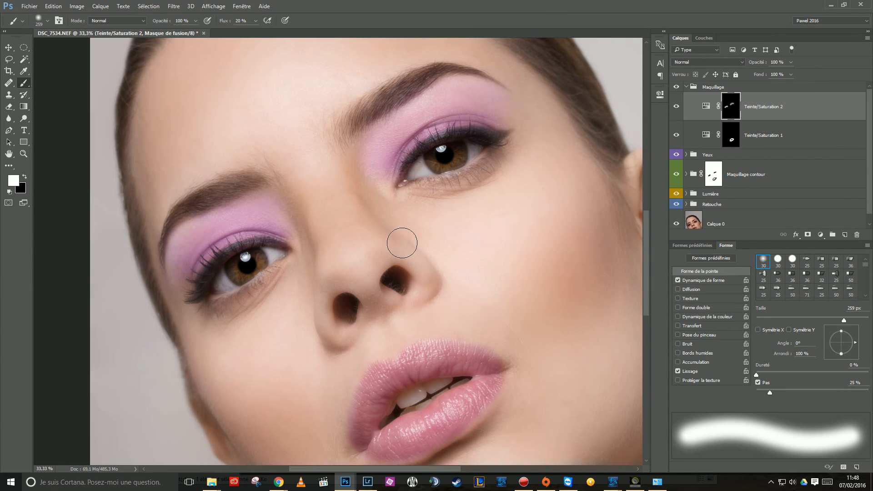
scroll(436, 143, "down", 2)
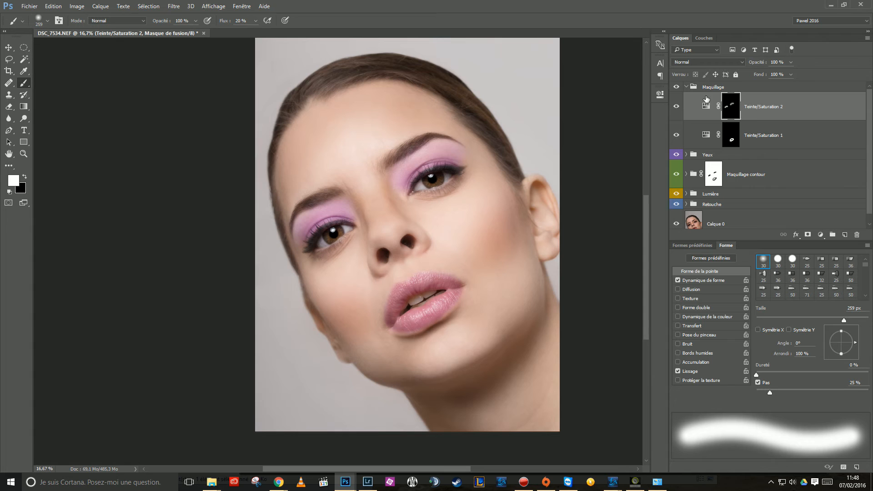
scroll(382, 226, "up", 1)
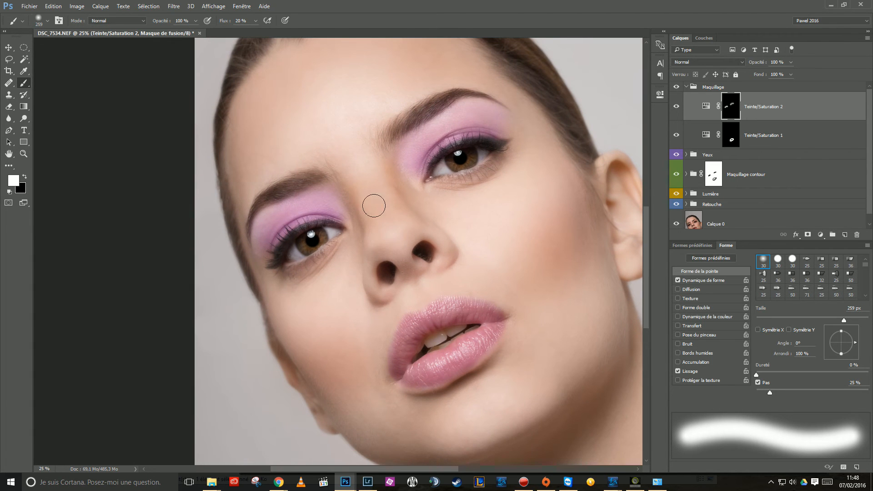
left_click(421, 146, "ctrl")
left_click(437, 144, "ctrl")
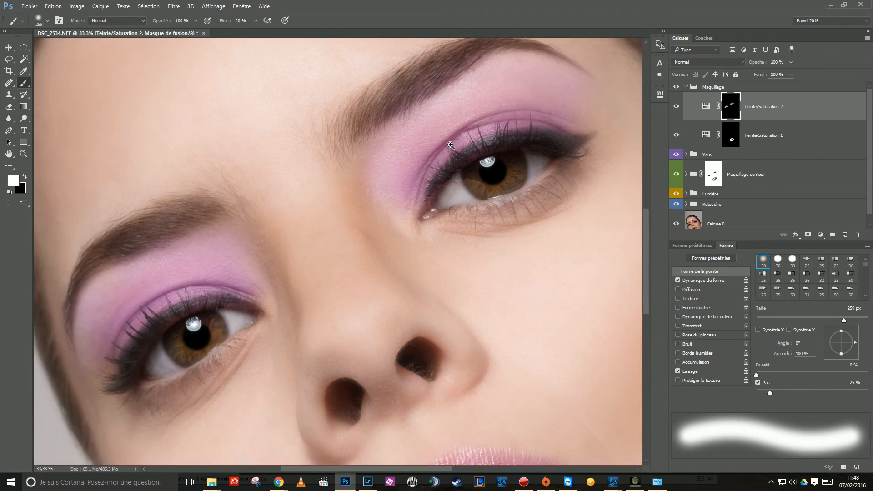
left_click(450, 145, "ctrl")
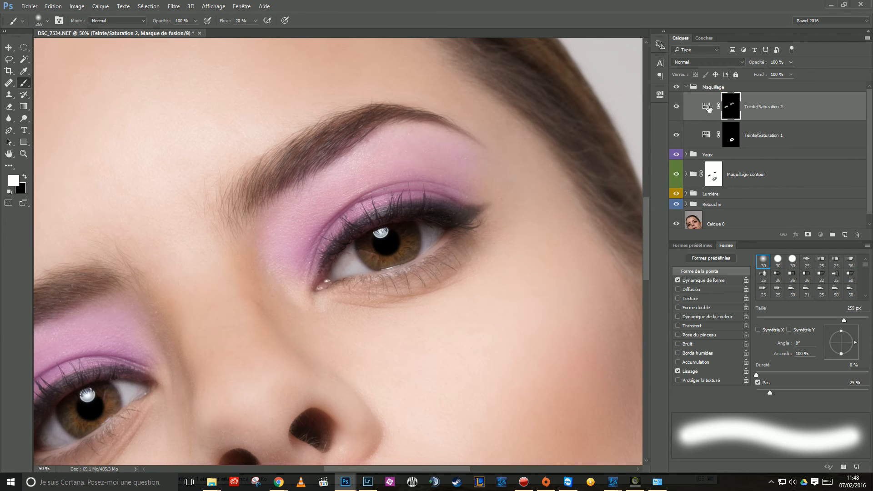
left_click(695, 64)
left_click(685, 153)
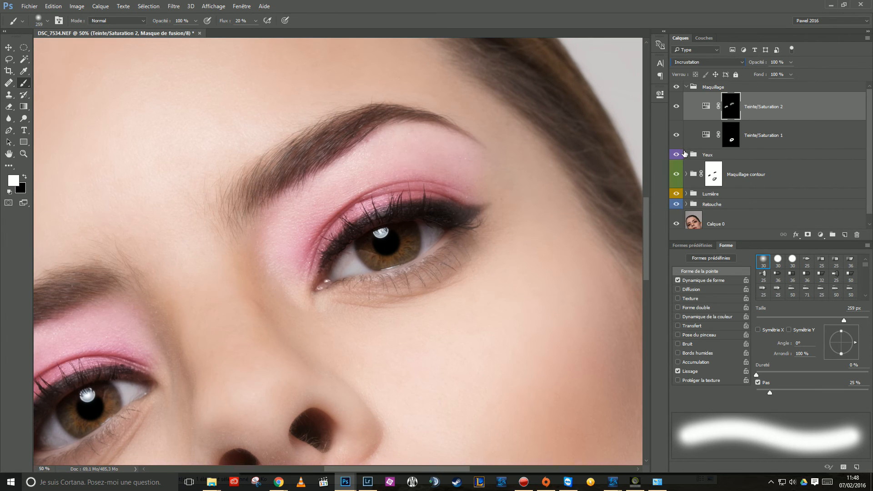
Examine the eyeshadow's colour and blending against the lips and face, both close up and across the whole portrait.
left_click(293, 304, "alt")
left_click_drag(284, 346, 349, 243)
left_click(350, 252, "alt")
left_click(349, 251, "alt")
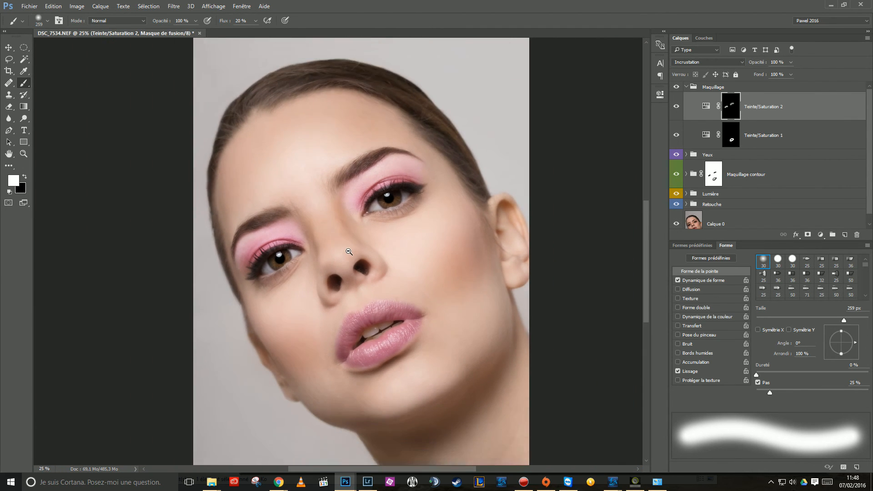
left_click(348, 251, "ctrl")
left_click(347, 251, "ctrl")
left_click(359, 255, "alt")
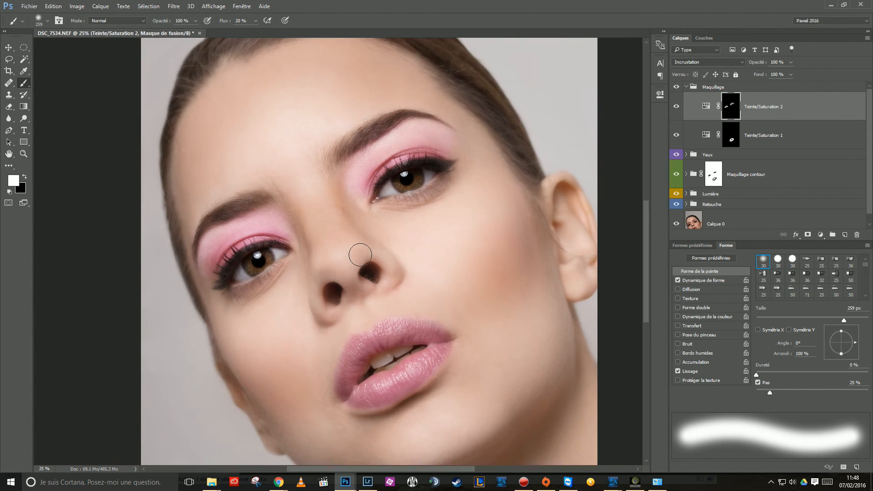
left_click(360, 255, "alt")
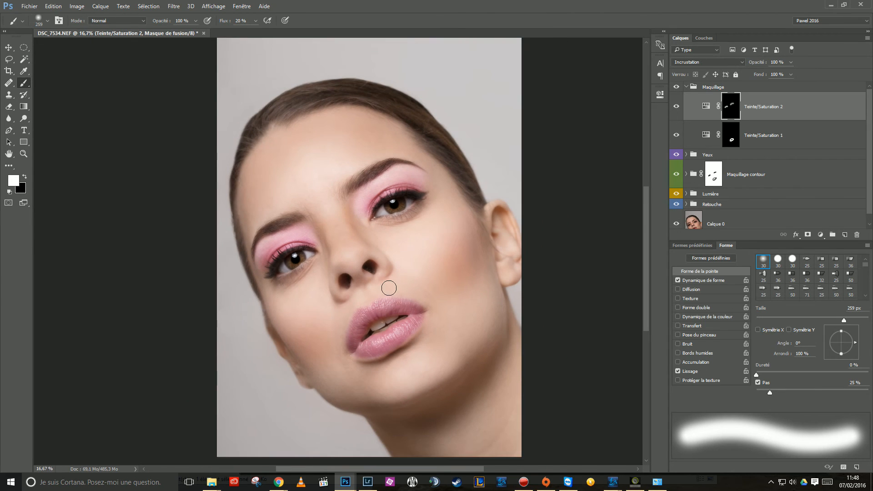
Collapse the Maquillage group and set its opacity to 50%.
left_click(685, 87)
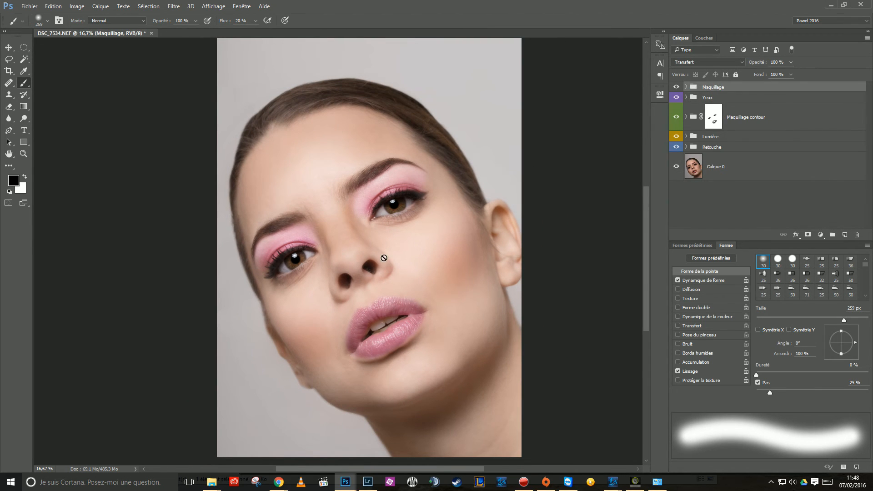
type("50")
Select all the layer groups and compare the portrait with the Yeux, Maquillage contour and Lumière groups each hidden and shown.
left_click(697, 138)
left_click(716, 148)
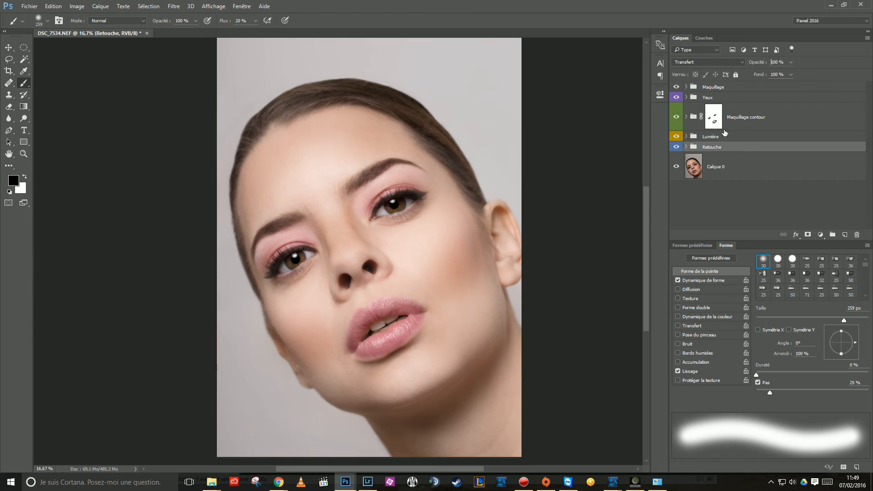
left_click(711, 88, "shift")
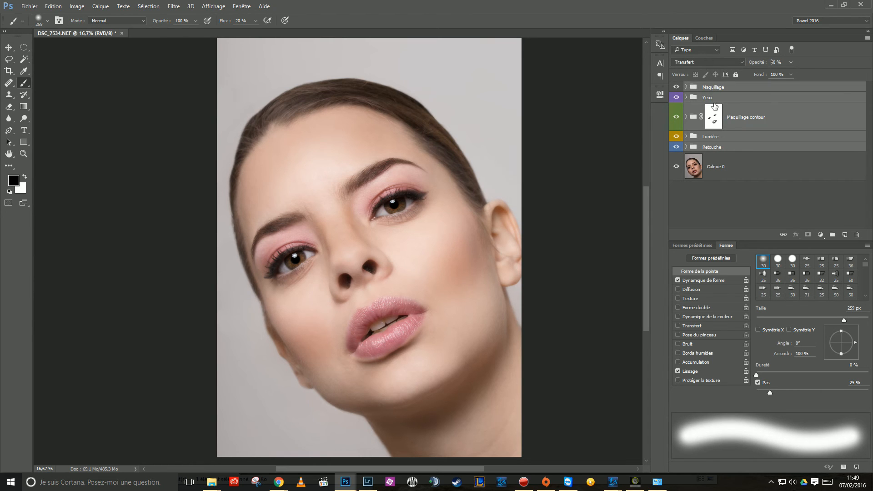
left_click(676, 97)
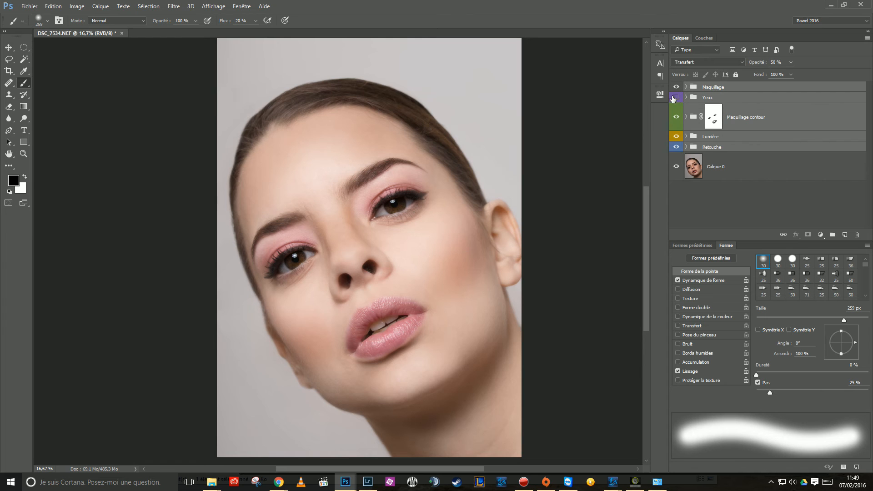
left_click(674, 97)
left_click(676, 117)
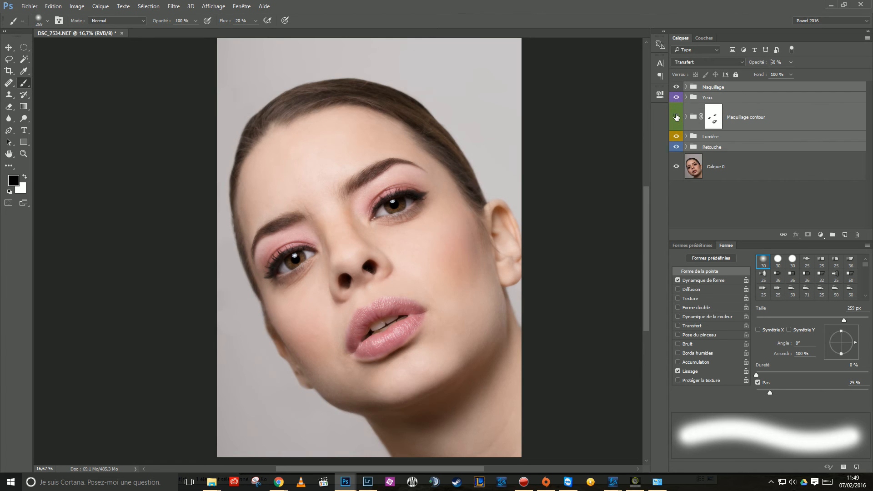
left_click(676, 117)
left_click(675, 137)
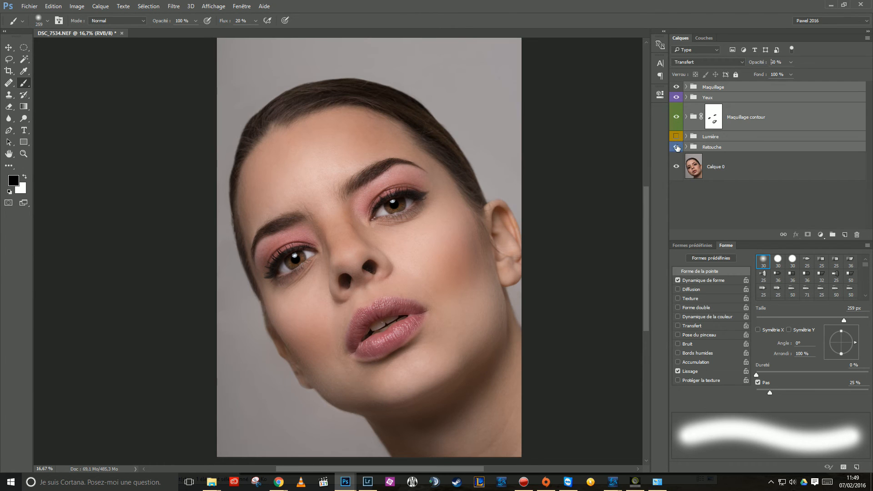
left_click(675, 136)
Set the Lumière group's opacity to 70% and check it against the Retouche group's opacity.
left_click(774, 62)
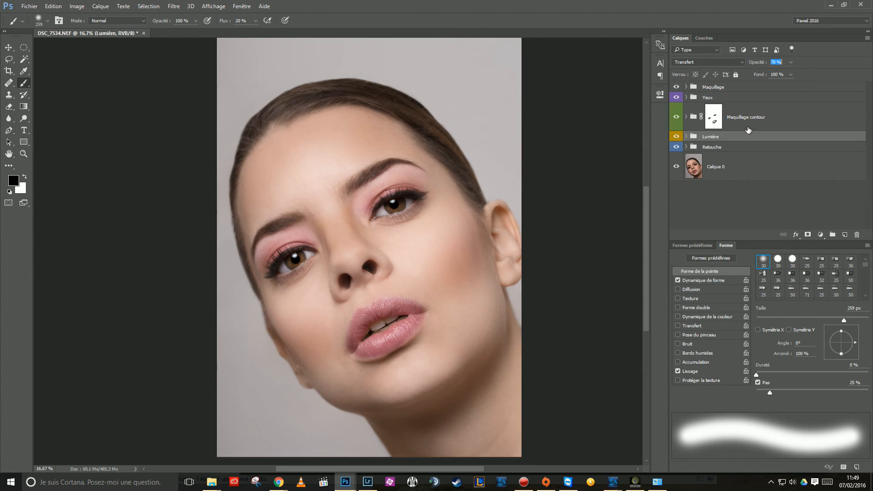
left_click(710, 148)
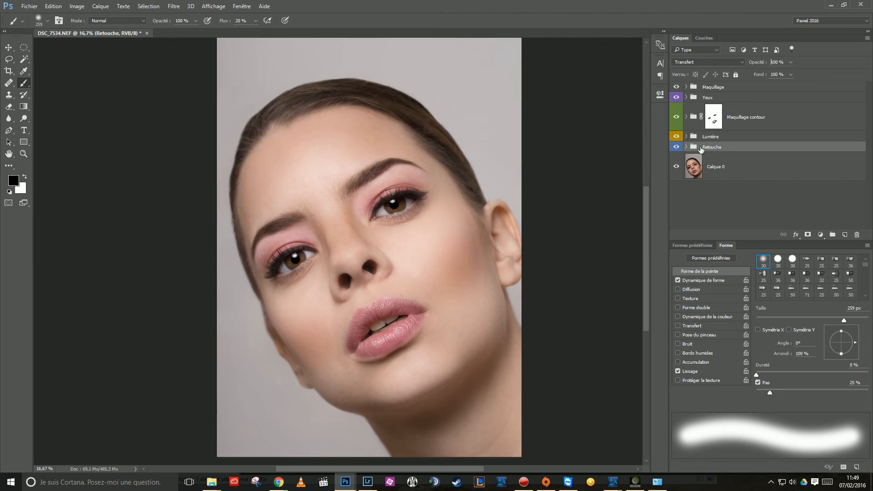
left_click(710, 137)
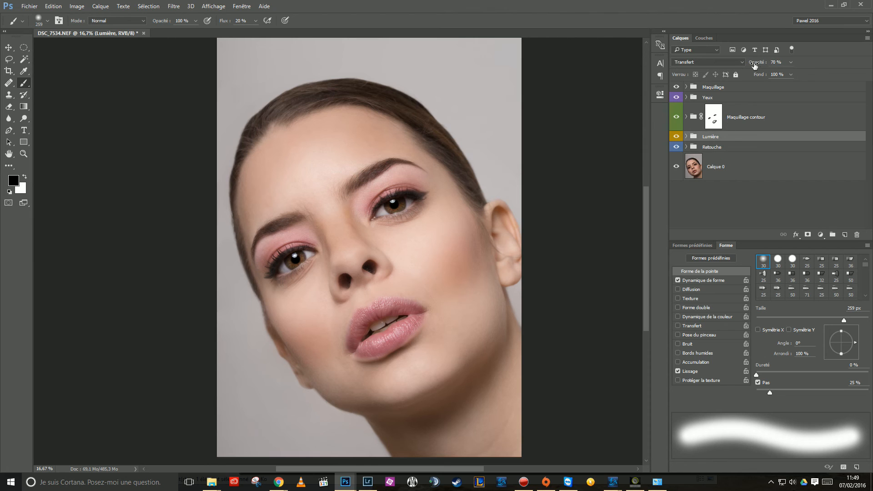
left_click(716, 148)
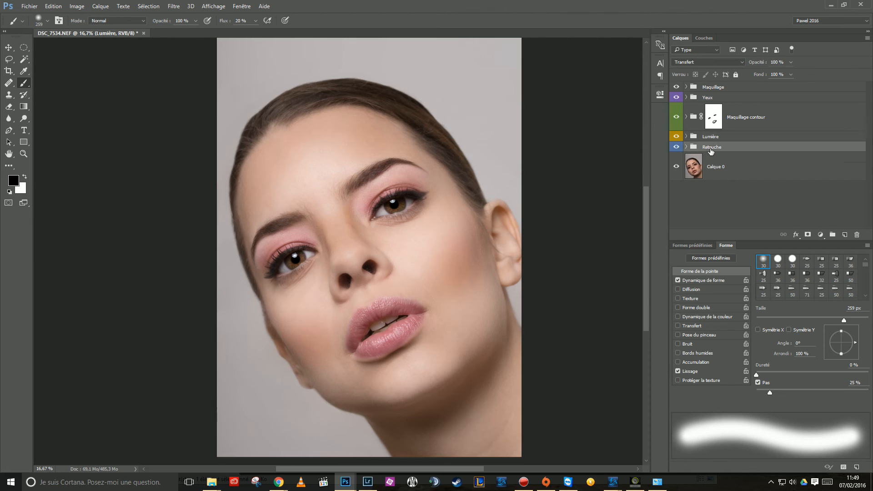
Inspect the layers inside the Retouche and Lumière groups, then collapse the Retouche group.
left_click(686, 147)
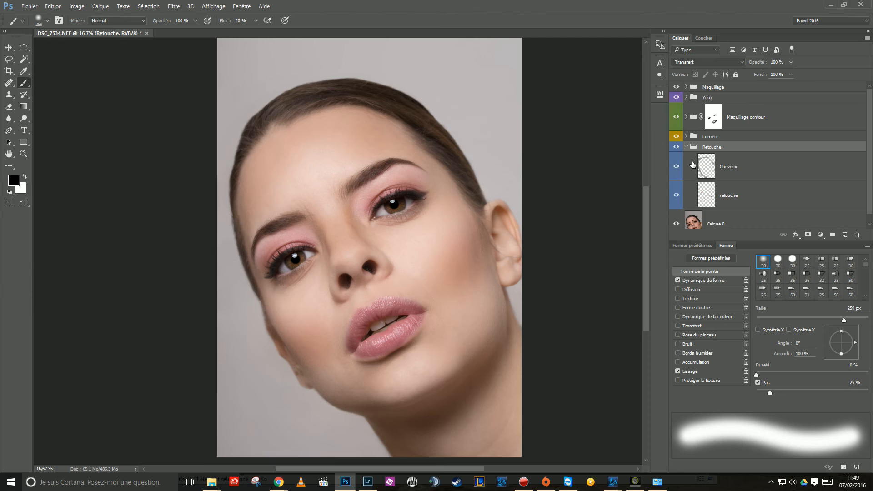
left_click(686, 136)
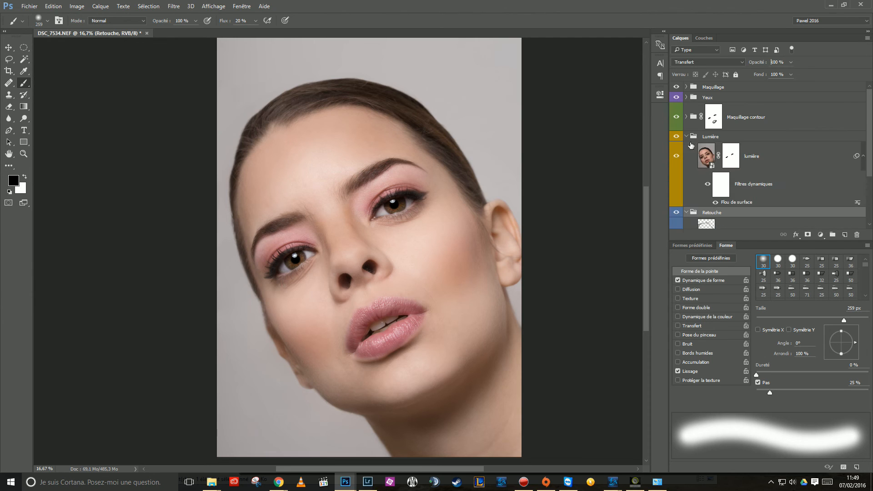
left_click(687, 212)
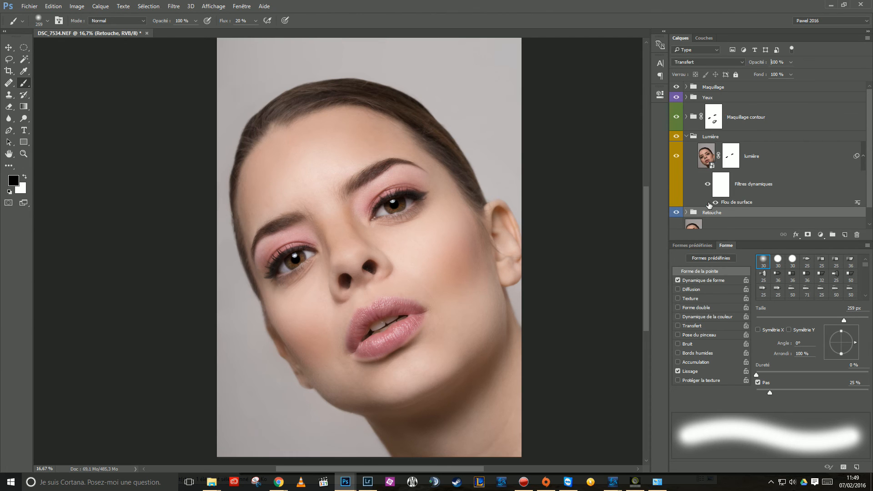
Check the Surface Blur smart filter settings on the lumière layer without changing them, and collapse the Lumière group.
double_click(732, 203)
left_click_drag(674, 217, 638, 203)
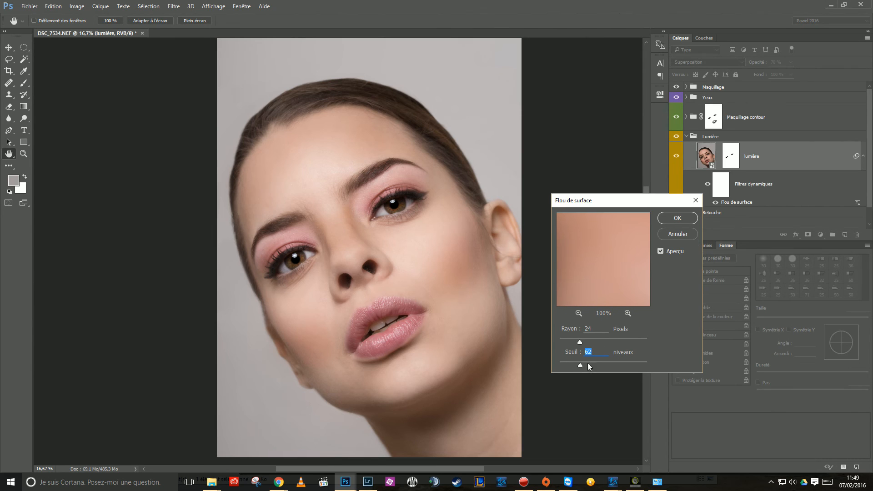
left_click(690, 233)
key("b")
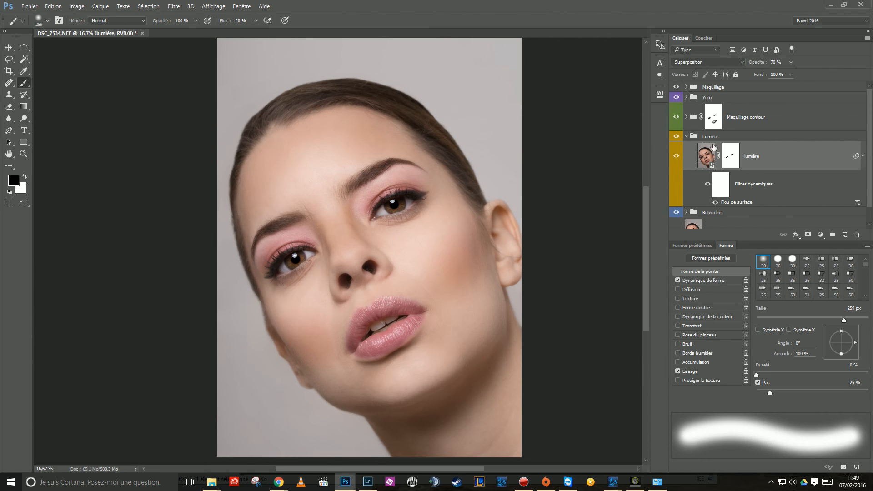
left_click(687, 136)
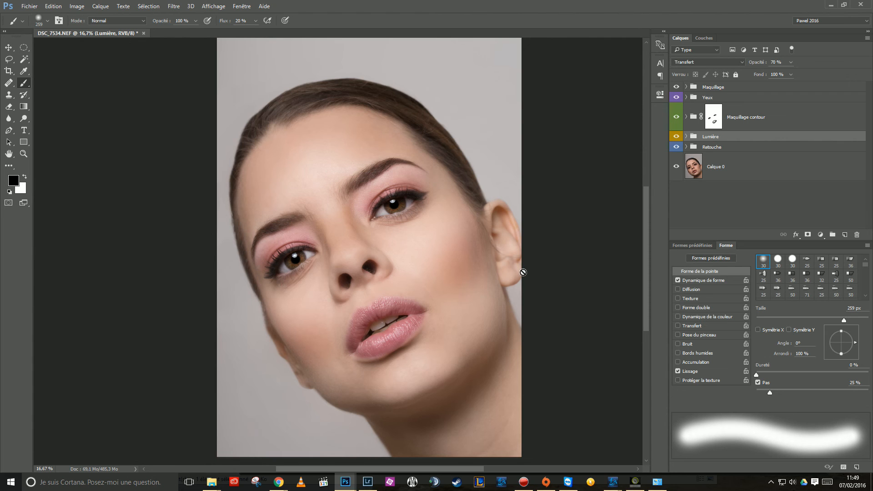
Save the layered portrait document.
left_click(29, 8)
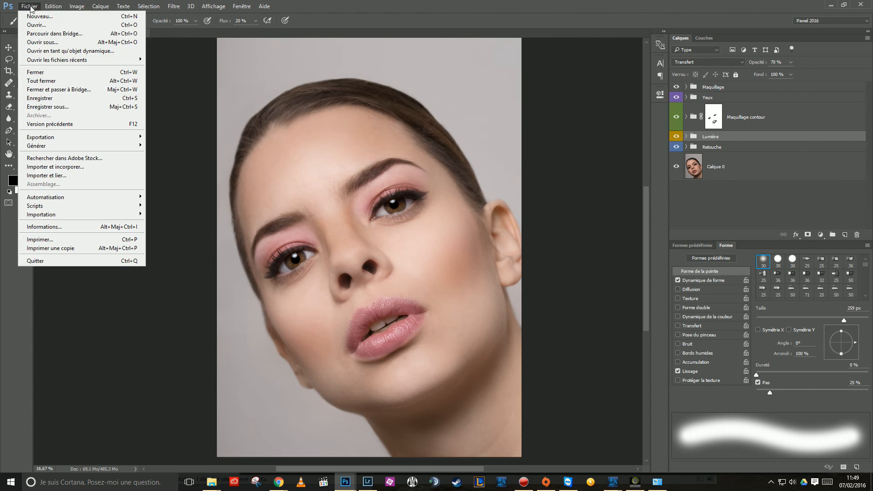
left_click(46, 99)
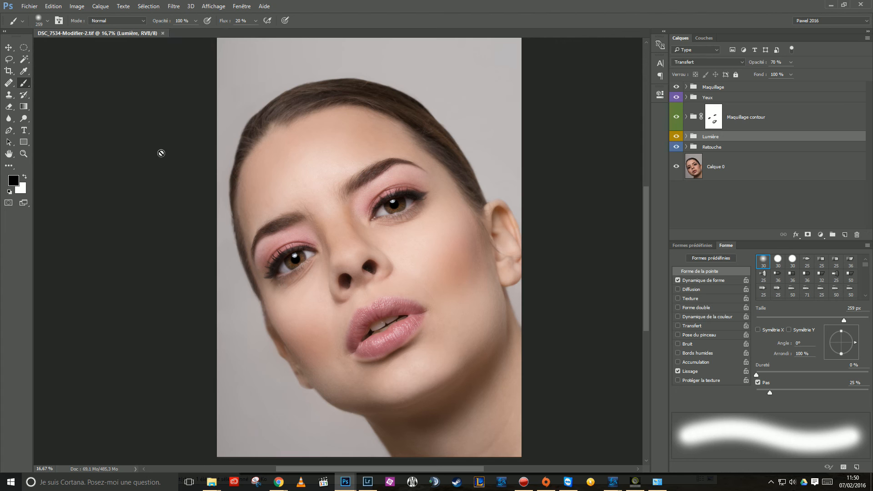
Start a legacy Save for Web export of the portrait and choose JPEG as the file format.
left_click(30, 6)
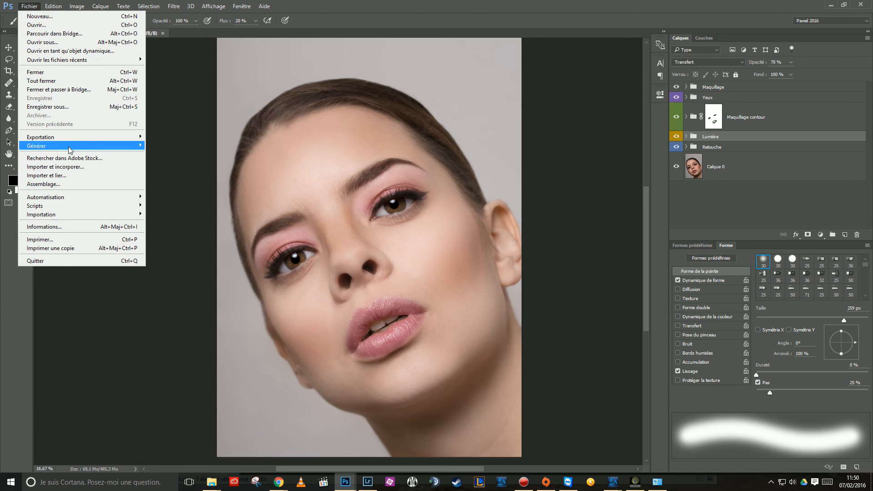
mouse_move(63, 138)
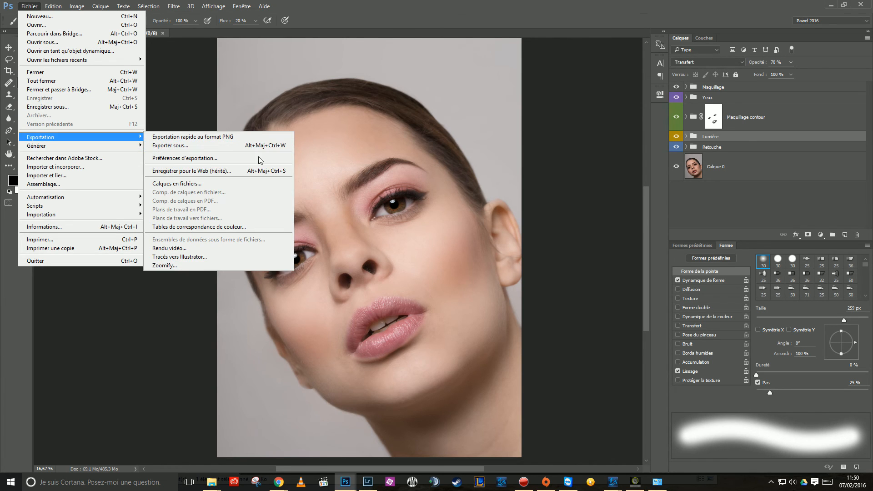
left_click(257, 171)
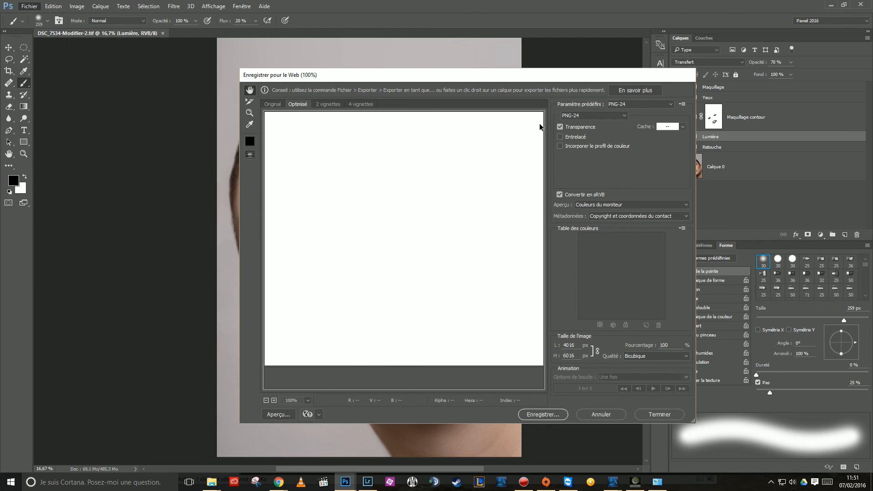
left_click(581, 115)
left_click(577, 117)
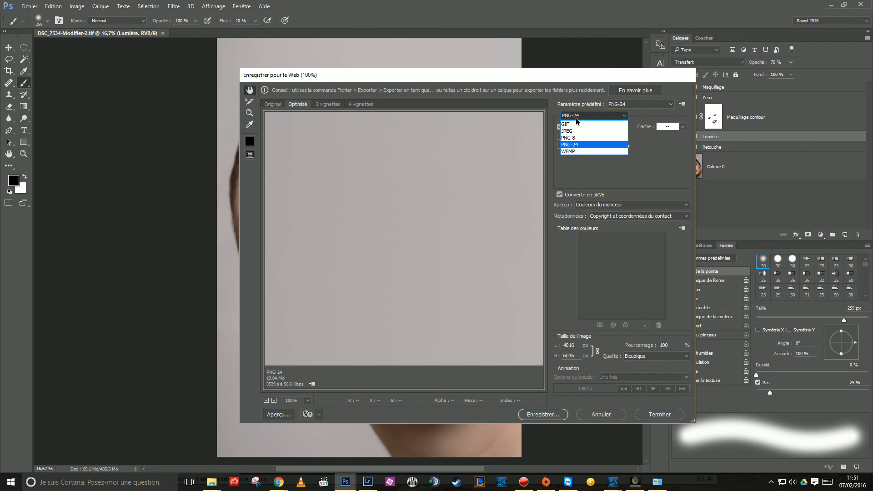
left_click(568, 132)
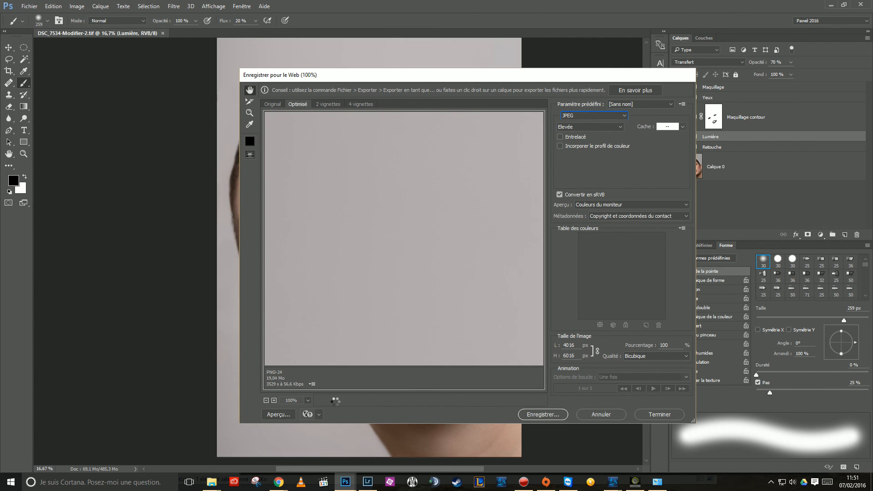
Set the exported image's height to 2048 px and check the eye and nose detail in the optimized preview.
left_click(575, 355)
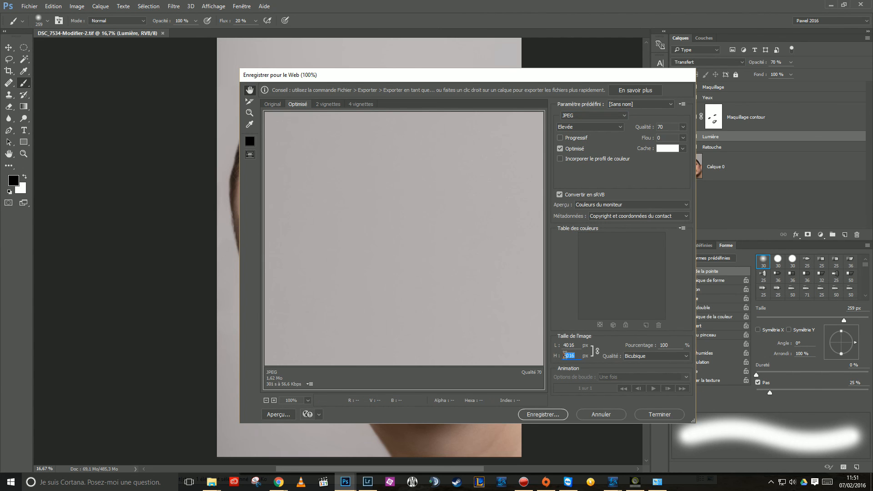
type("2048")
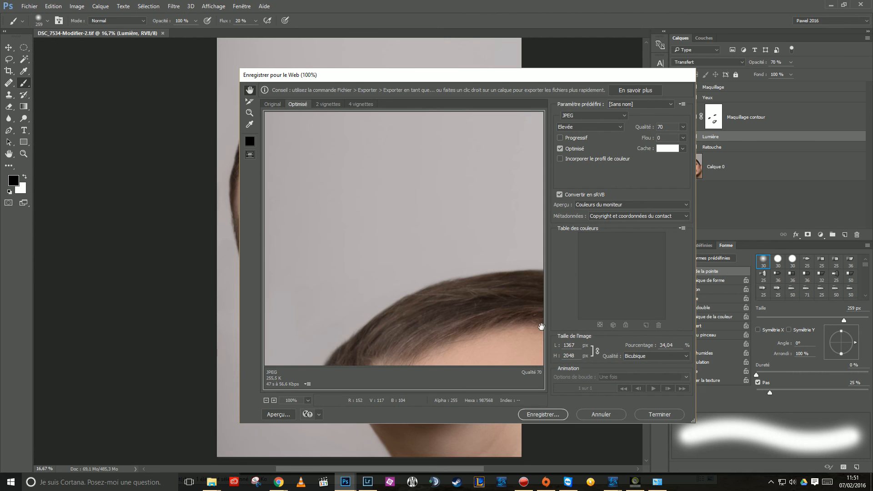
left_click_drag(473, 326, 382, 152)
left_click_drag(404, 266, 327, 225)
left_click_drag(463, 233, 449, 242)
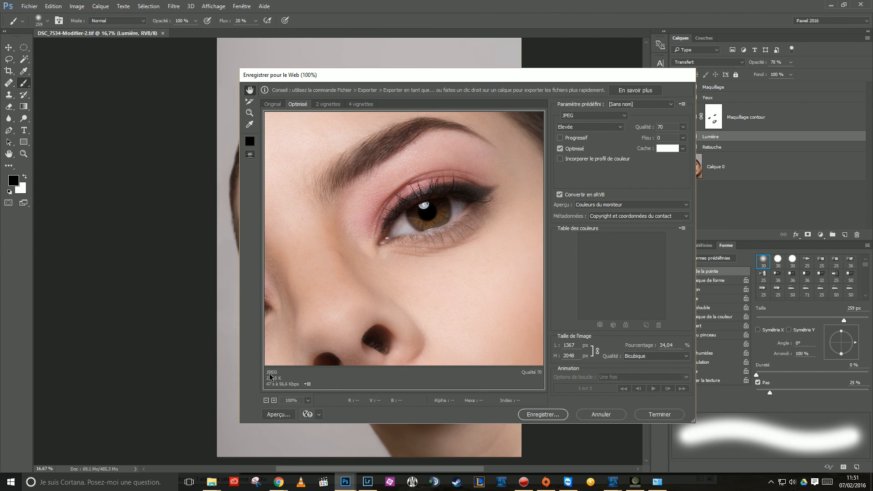
Change the export format to PNG-24 and check the face around the eyes and nose in the preview.
left_click(572, 117)
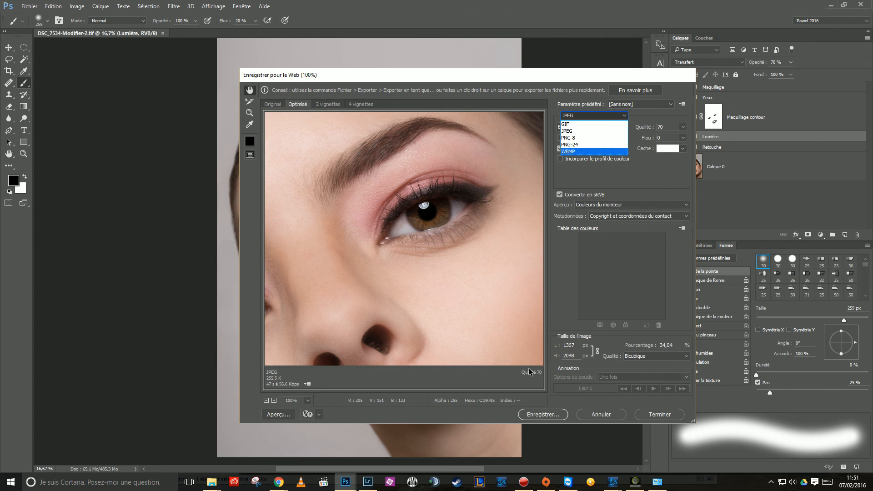
left_click(572, 145)
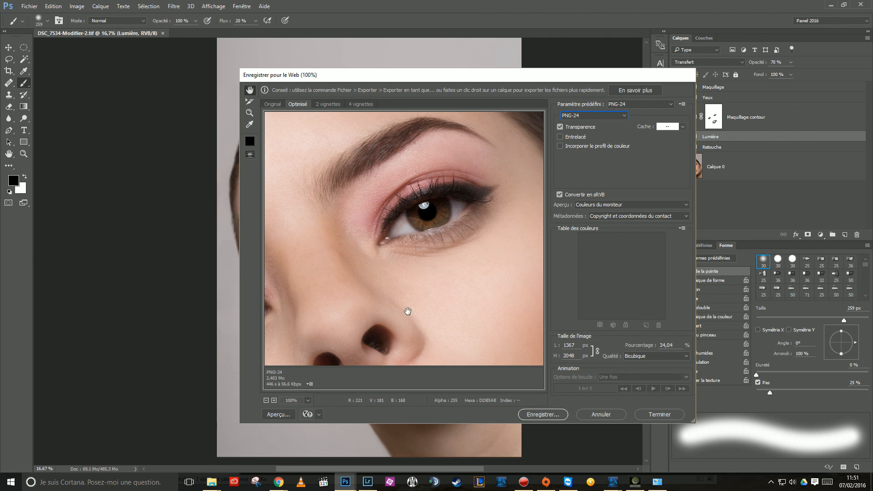
left_click_drag(408, 314, 429, 175)
left_click_drag(376, 259, 473, 360)
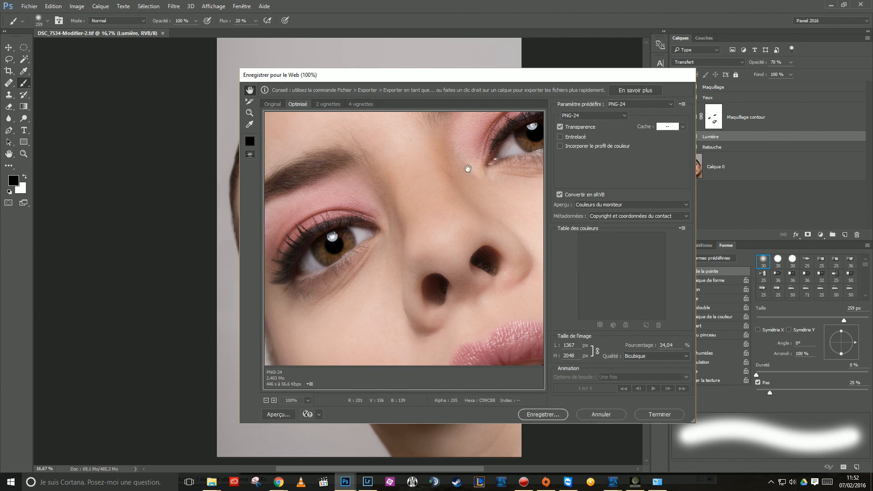
left_click_drag(459, 79, 393, 81)
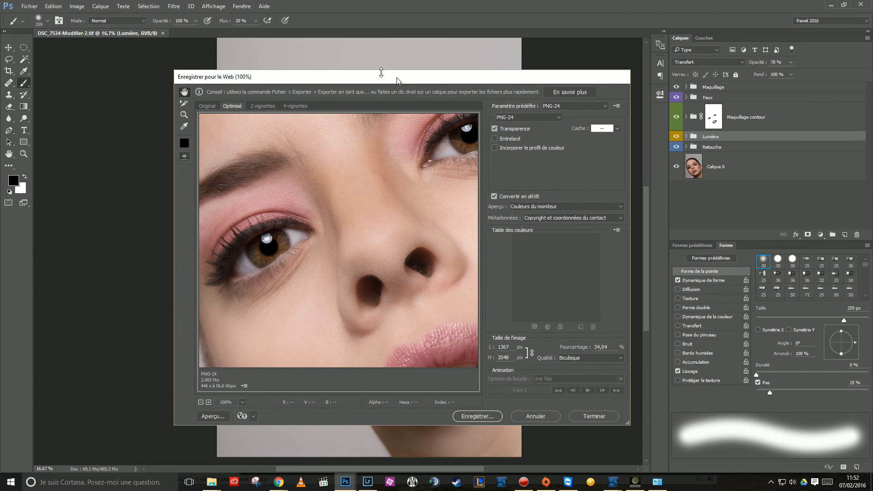